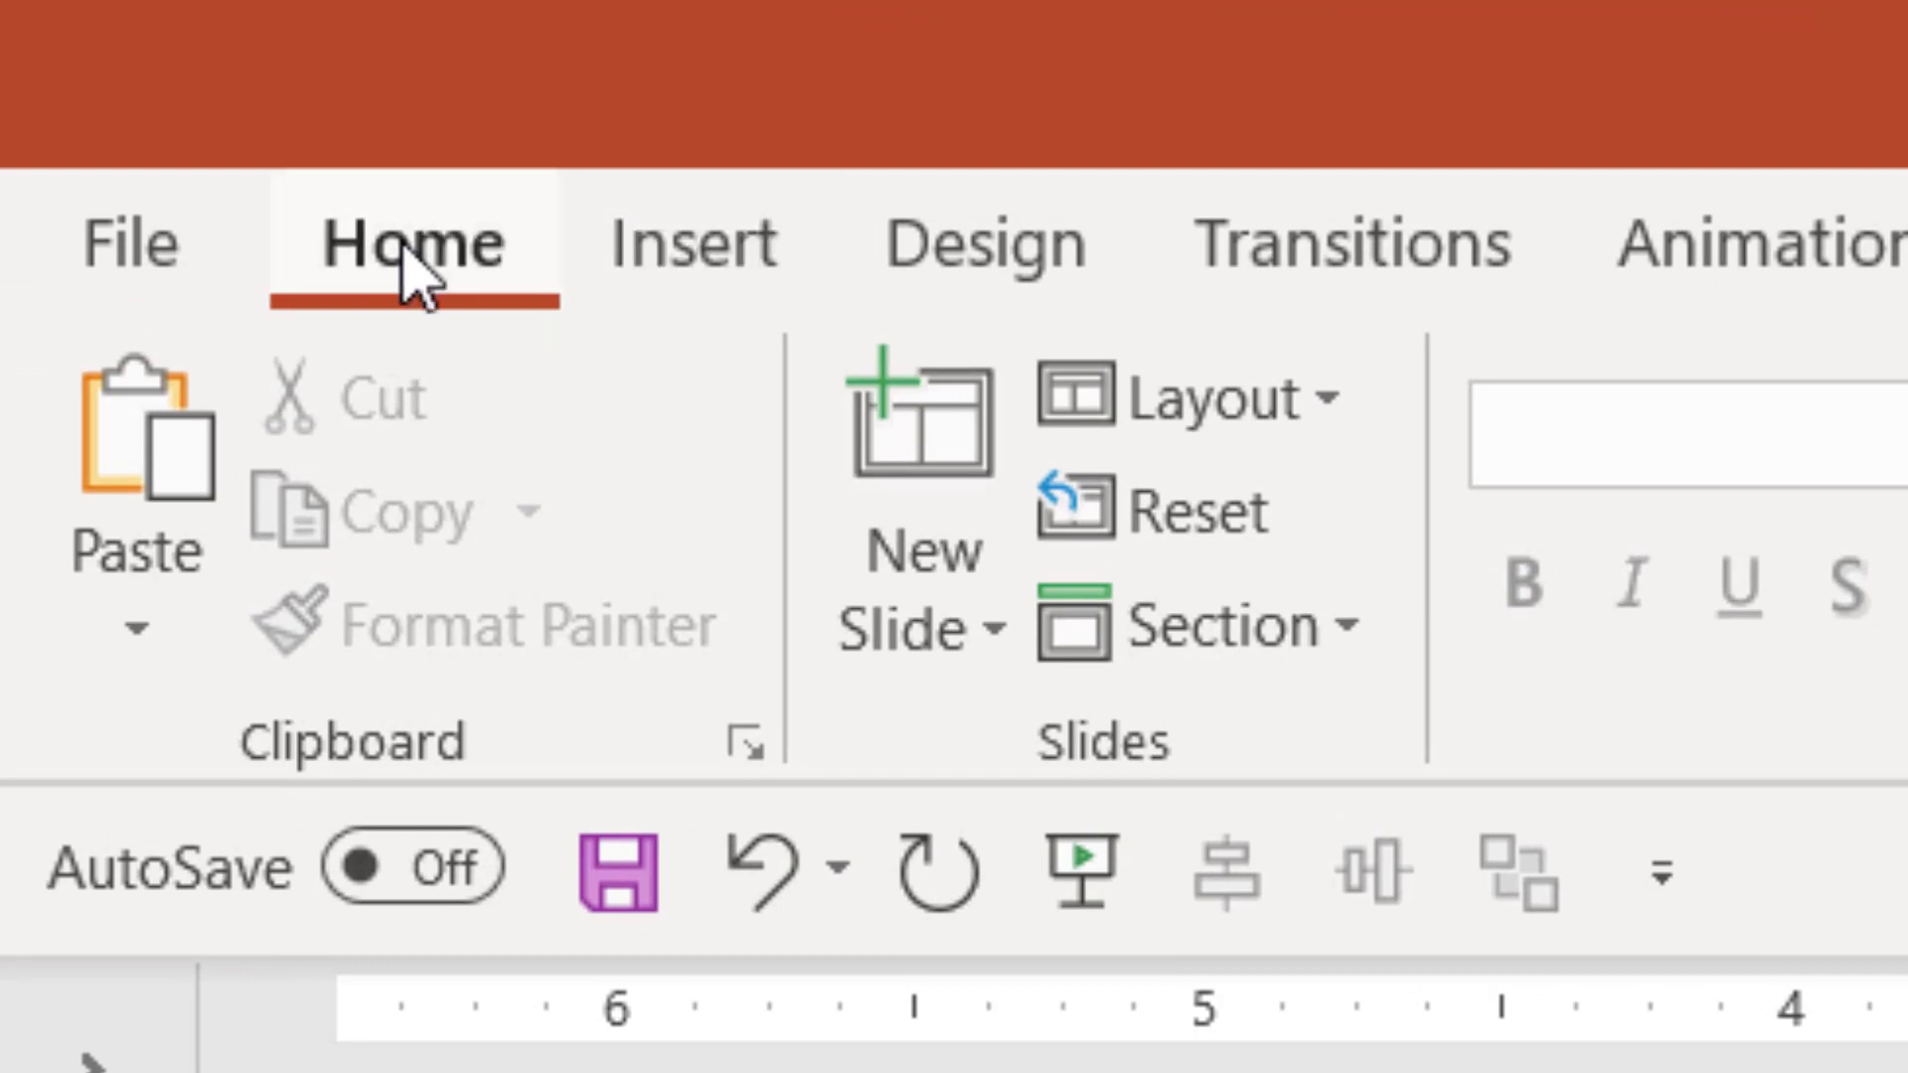
Open the Selection Pane from Select, widen it, and scroll to names like Batman Book and SuperMan Face
click(1620, 661)
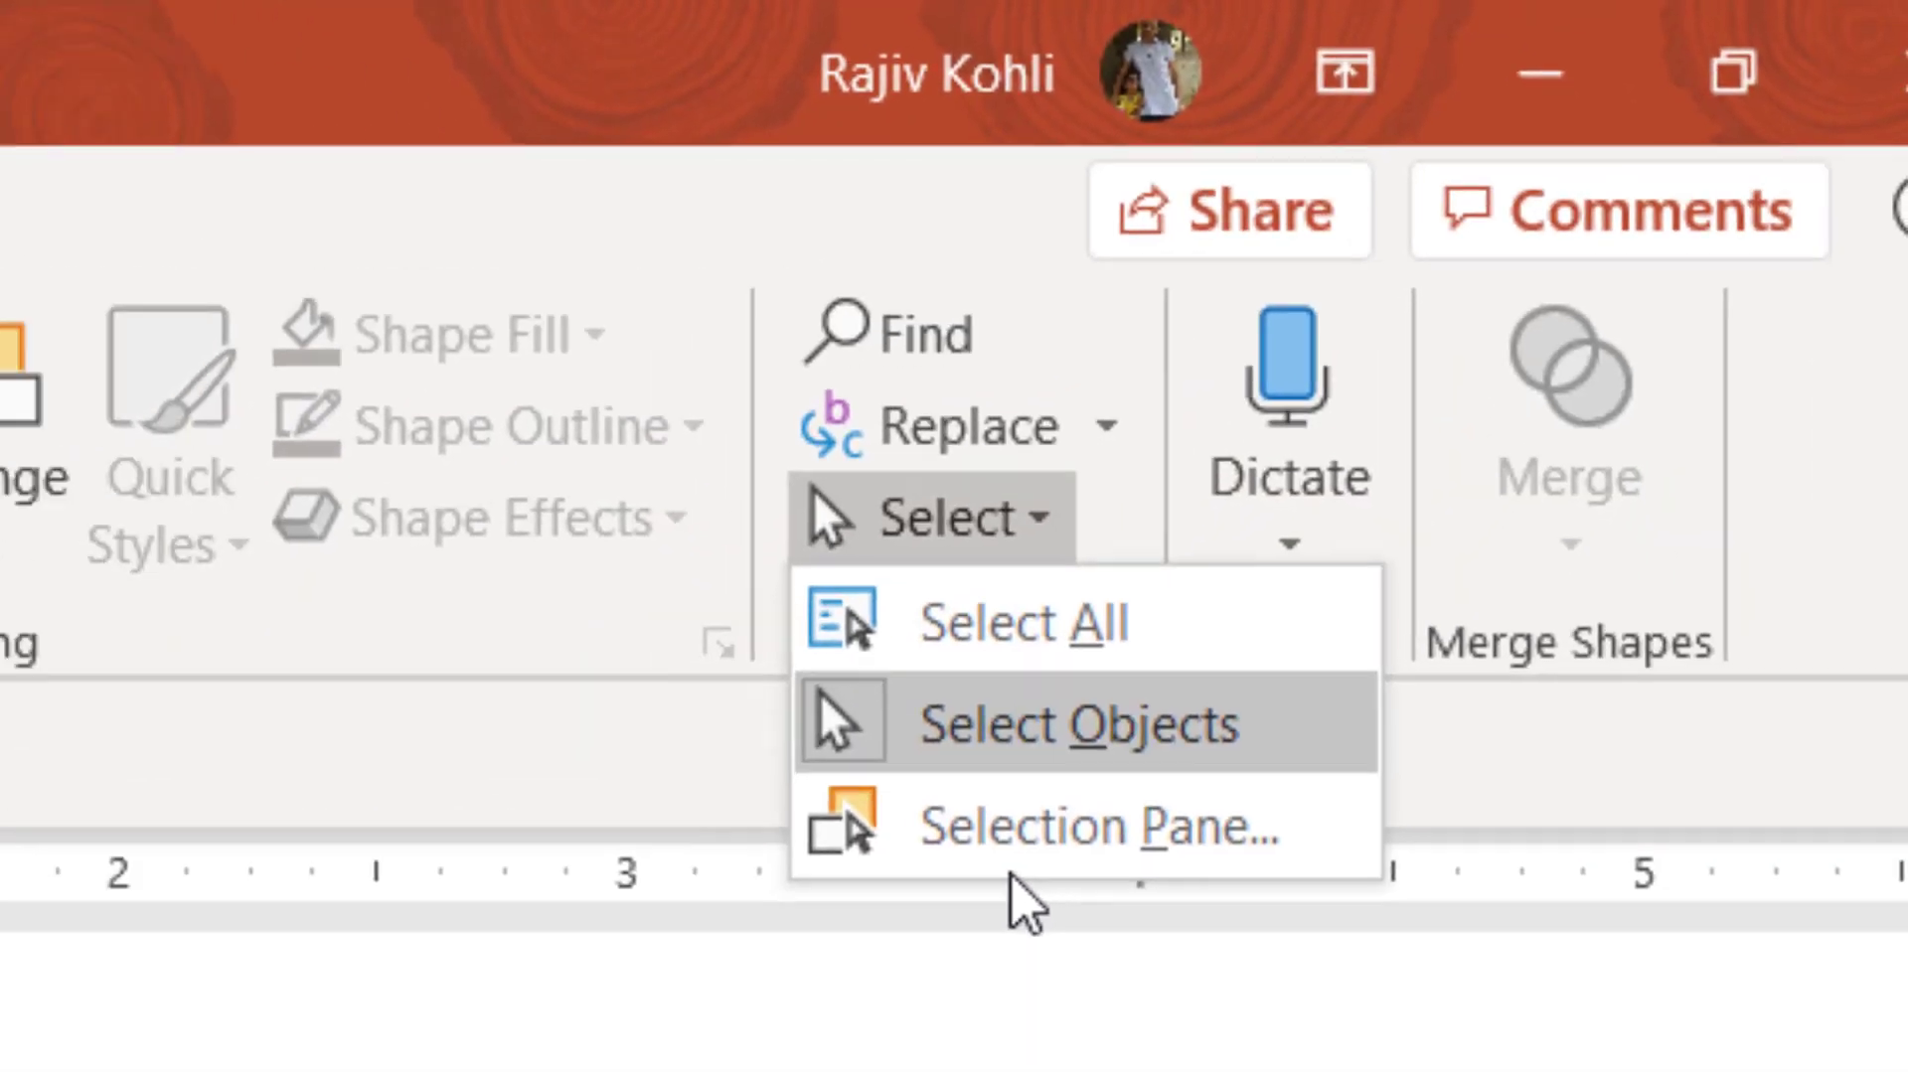
click(979, 954)
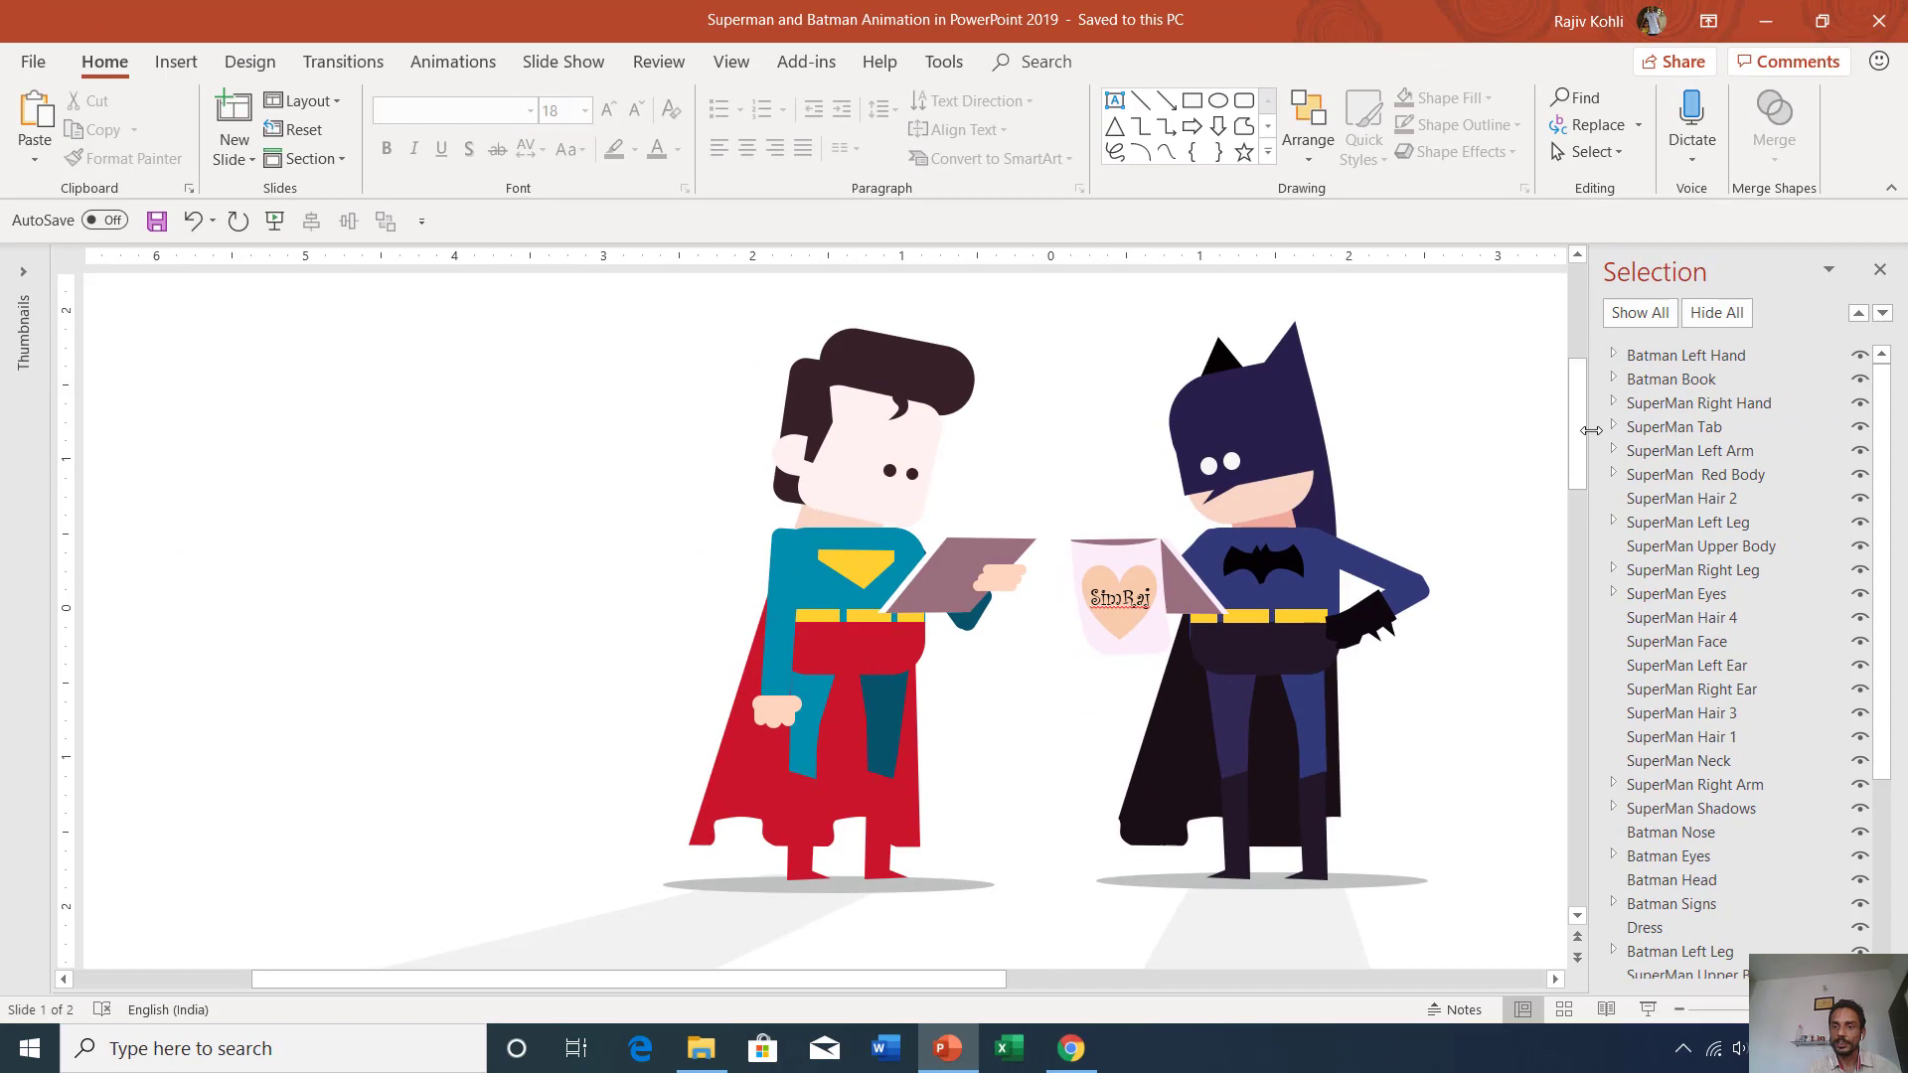
drag(1590, 430, 1369, 430)
drag(1886, 400, 1874, 204)
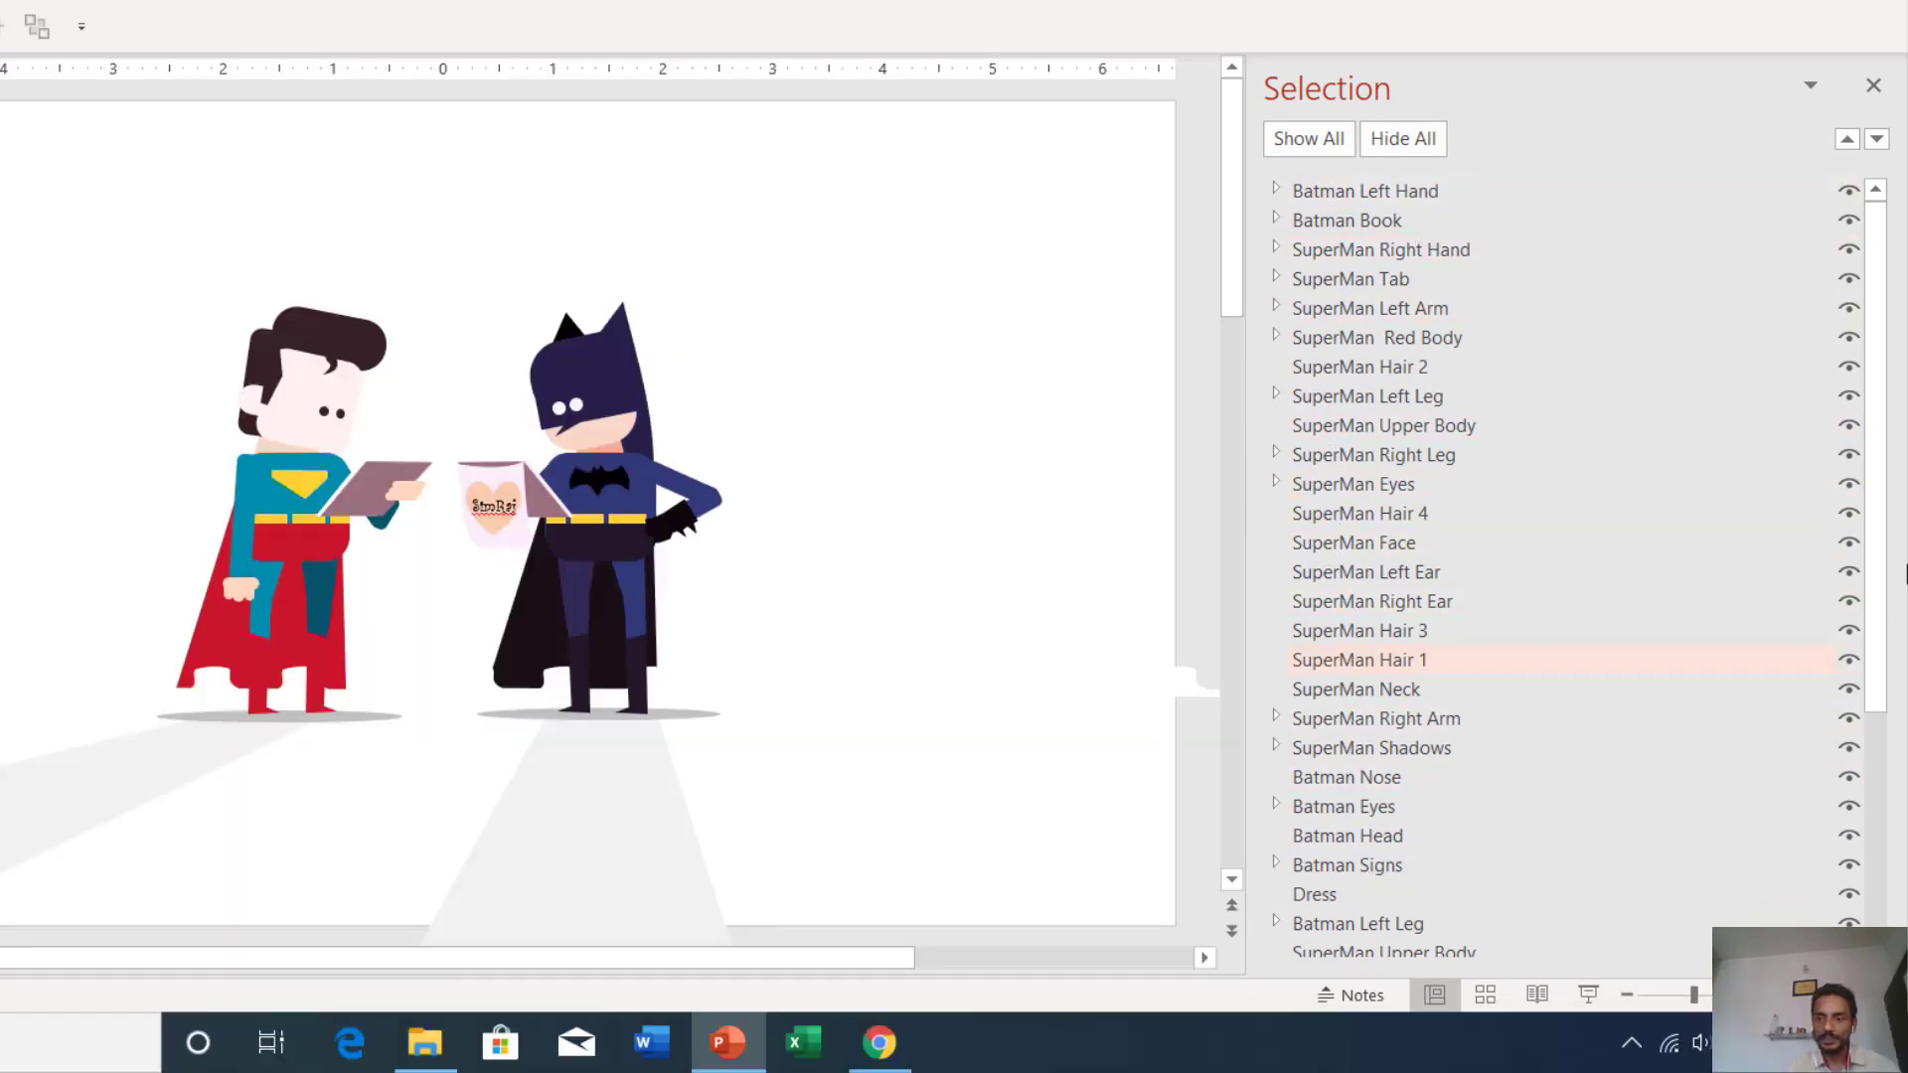
Scroll the object list, then marquee-select every one of Superman's shapes on the slide
drag(1877, 528, 1874, 801)
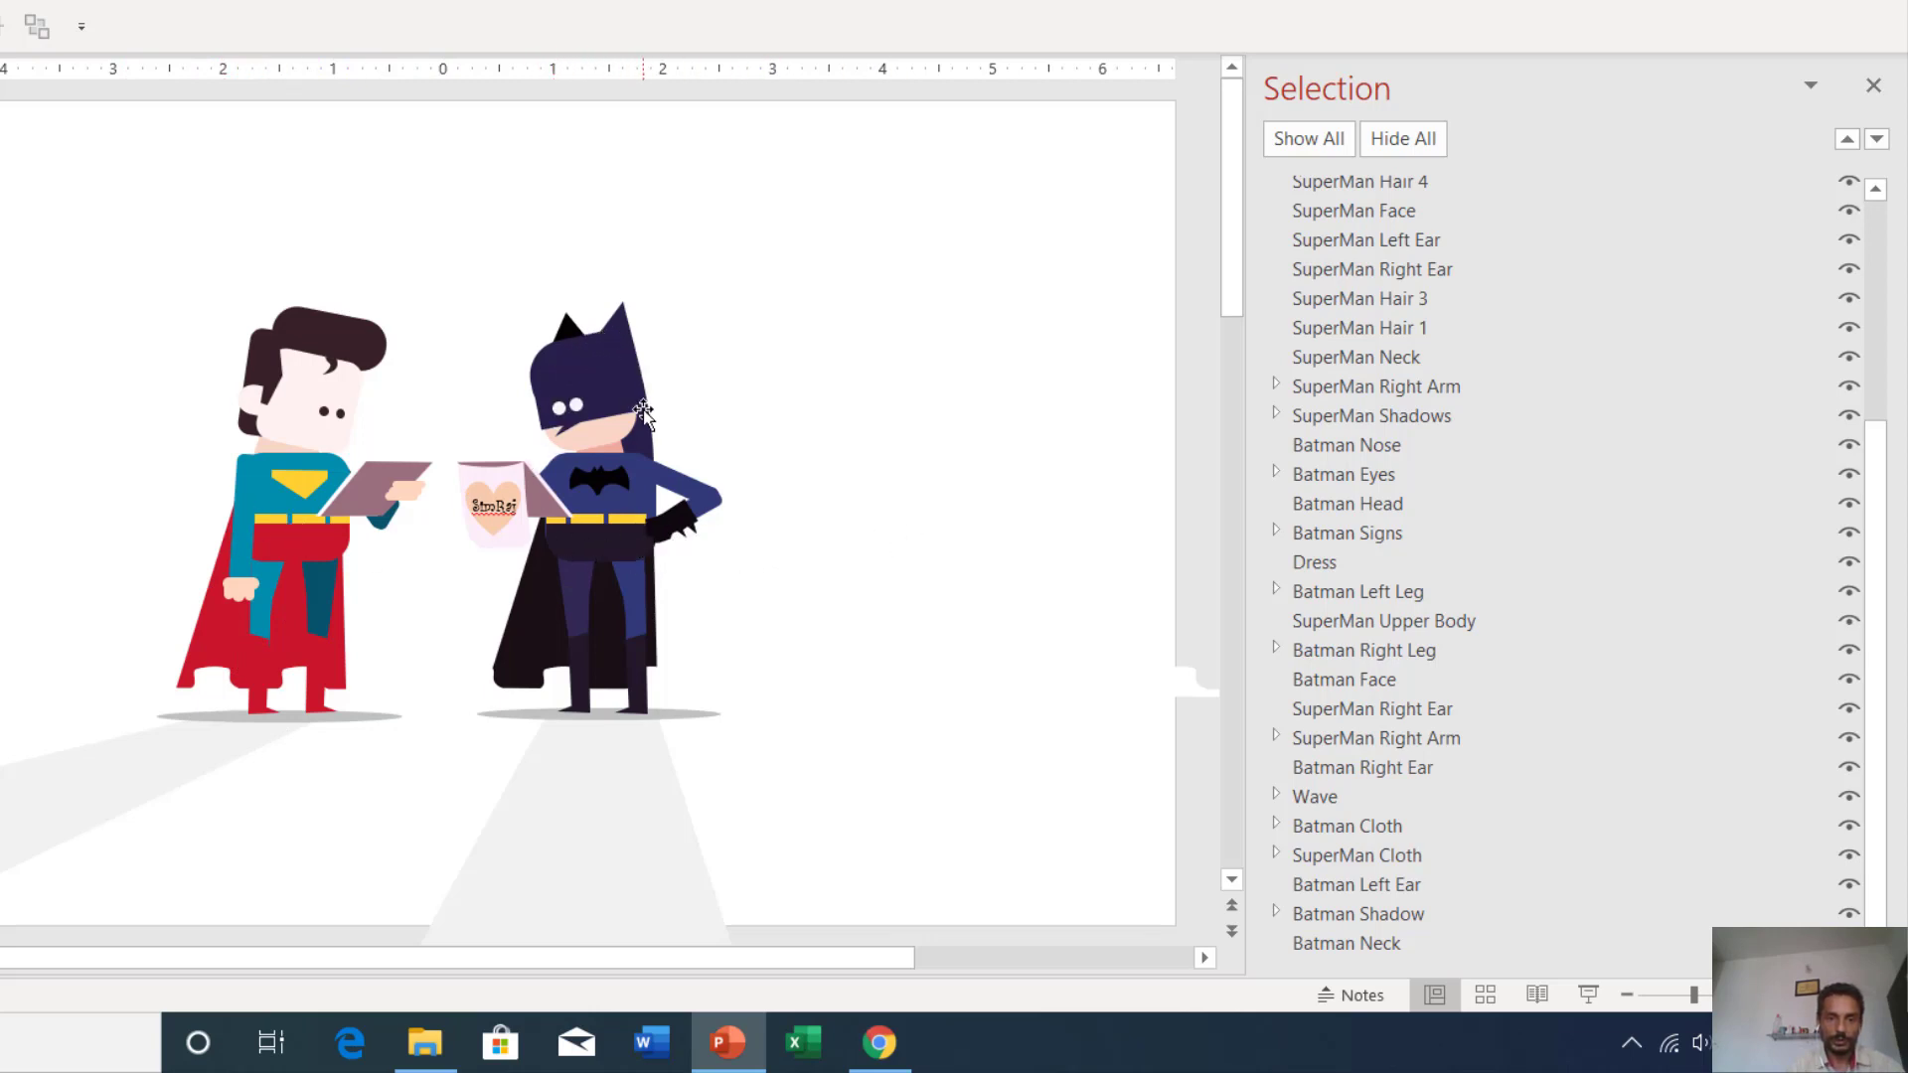
drag(51, 213, 463, 773)
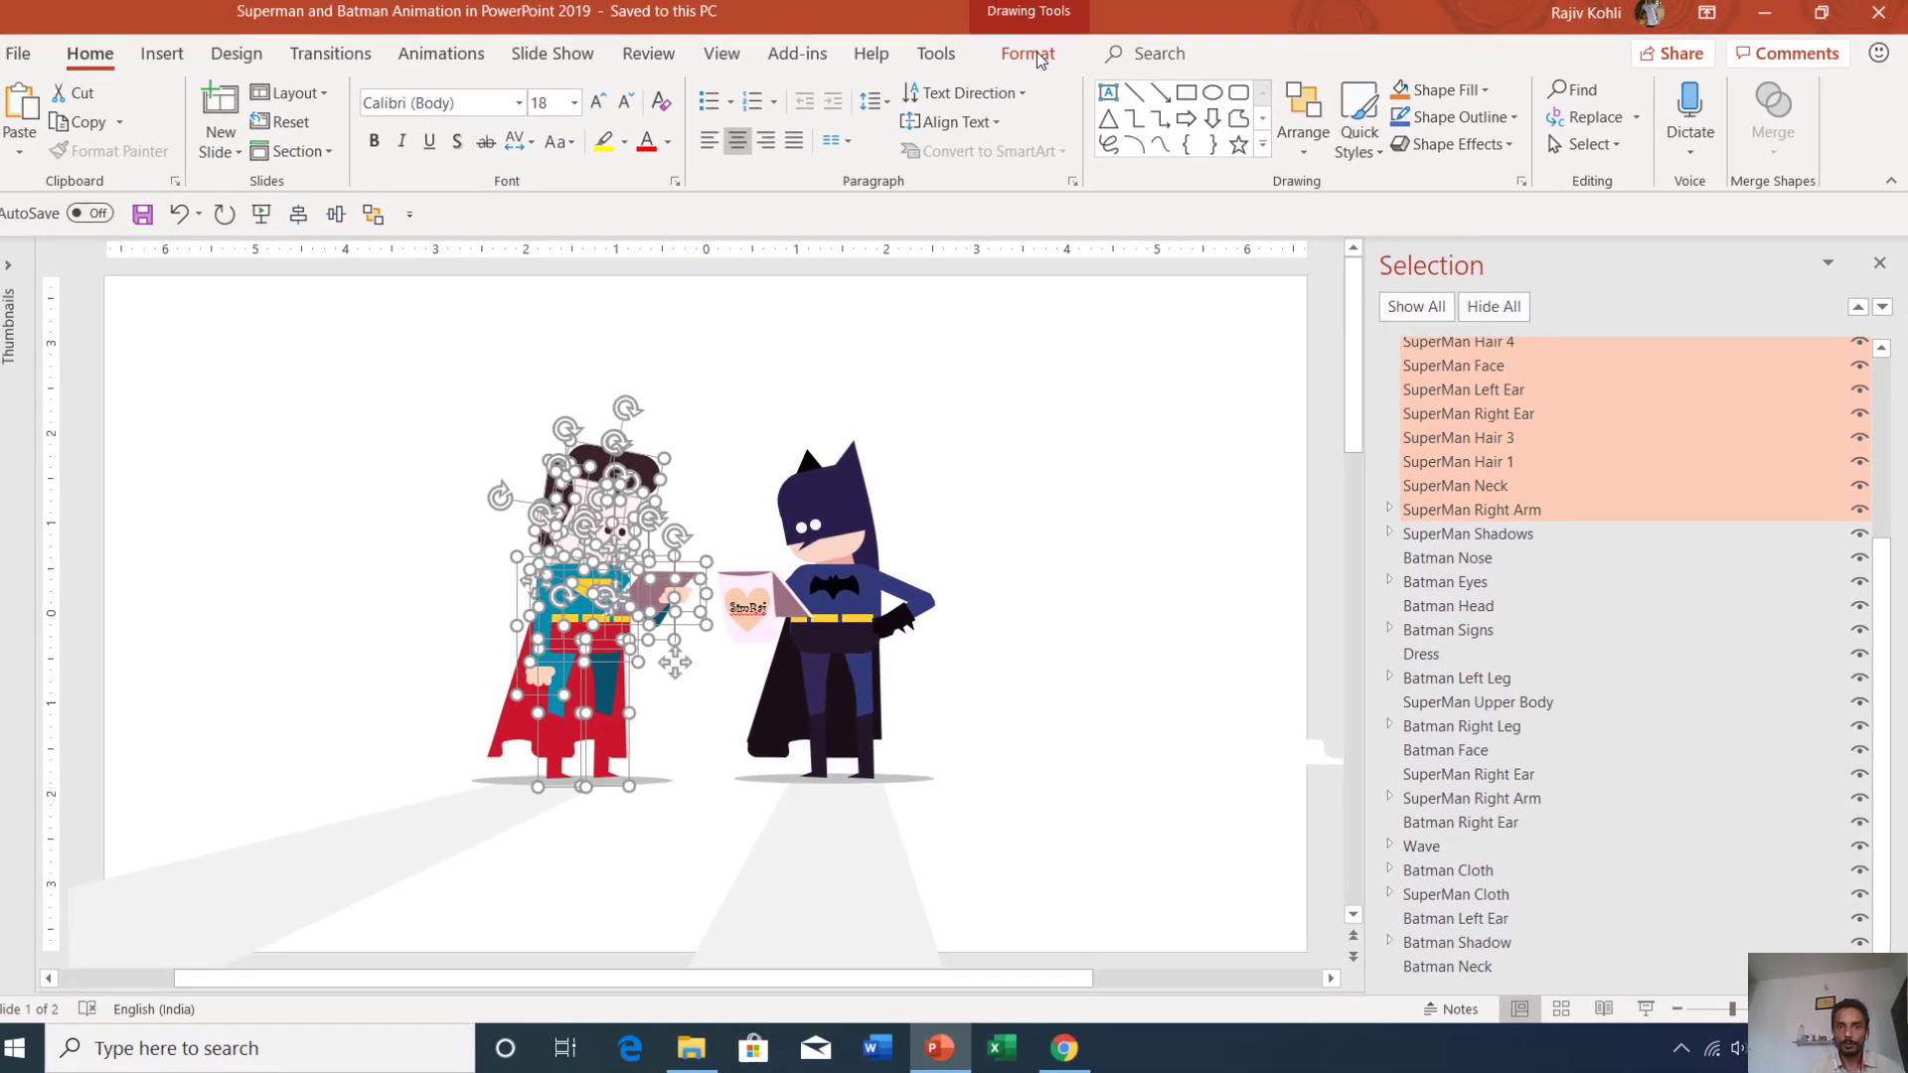
Group Superman's shapes and drag a copy of him to the right of Batman
click(836, 0)
click(1684, 132)
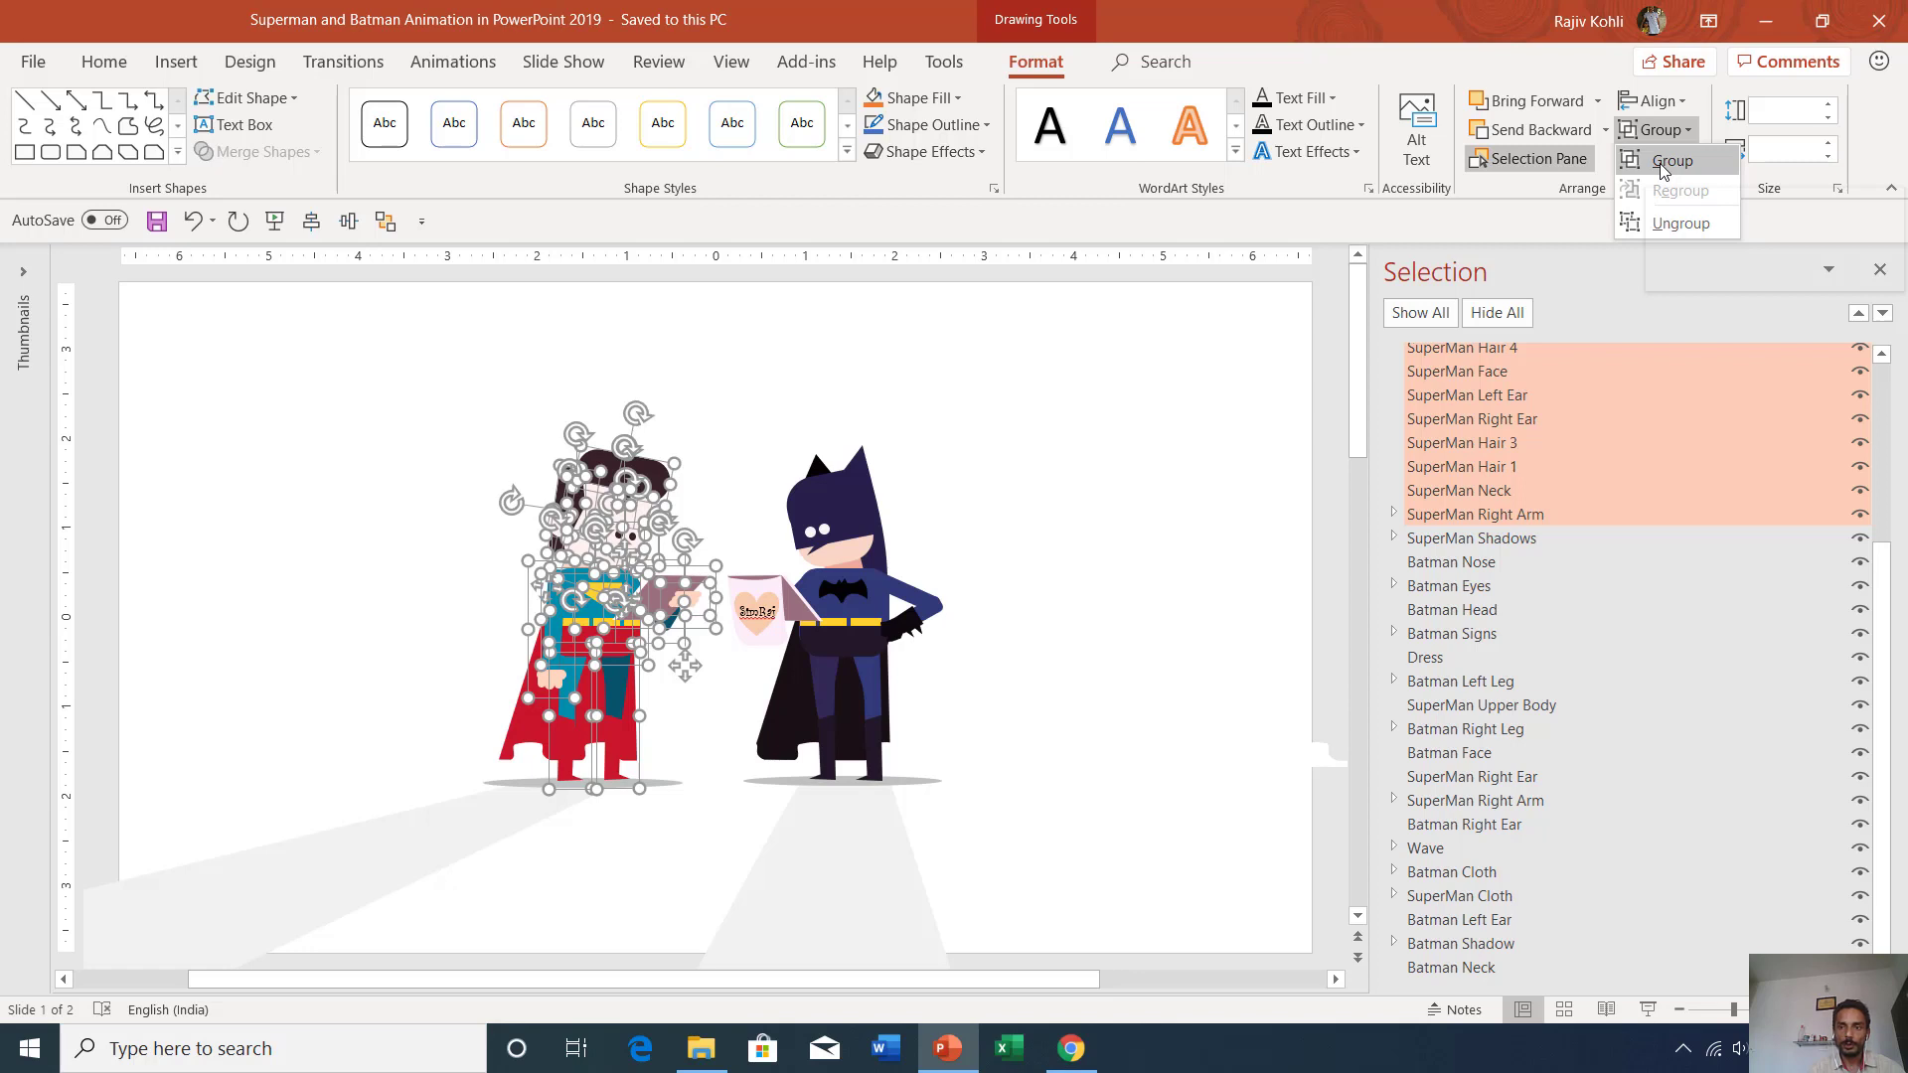
click(1664, 165)
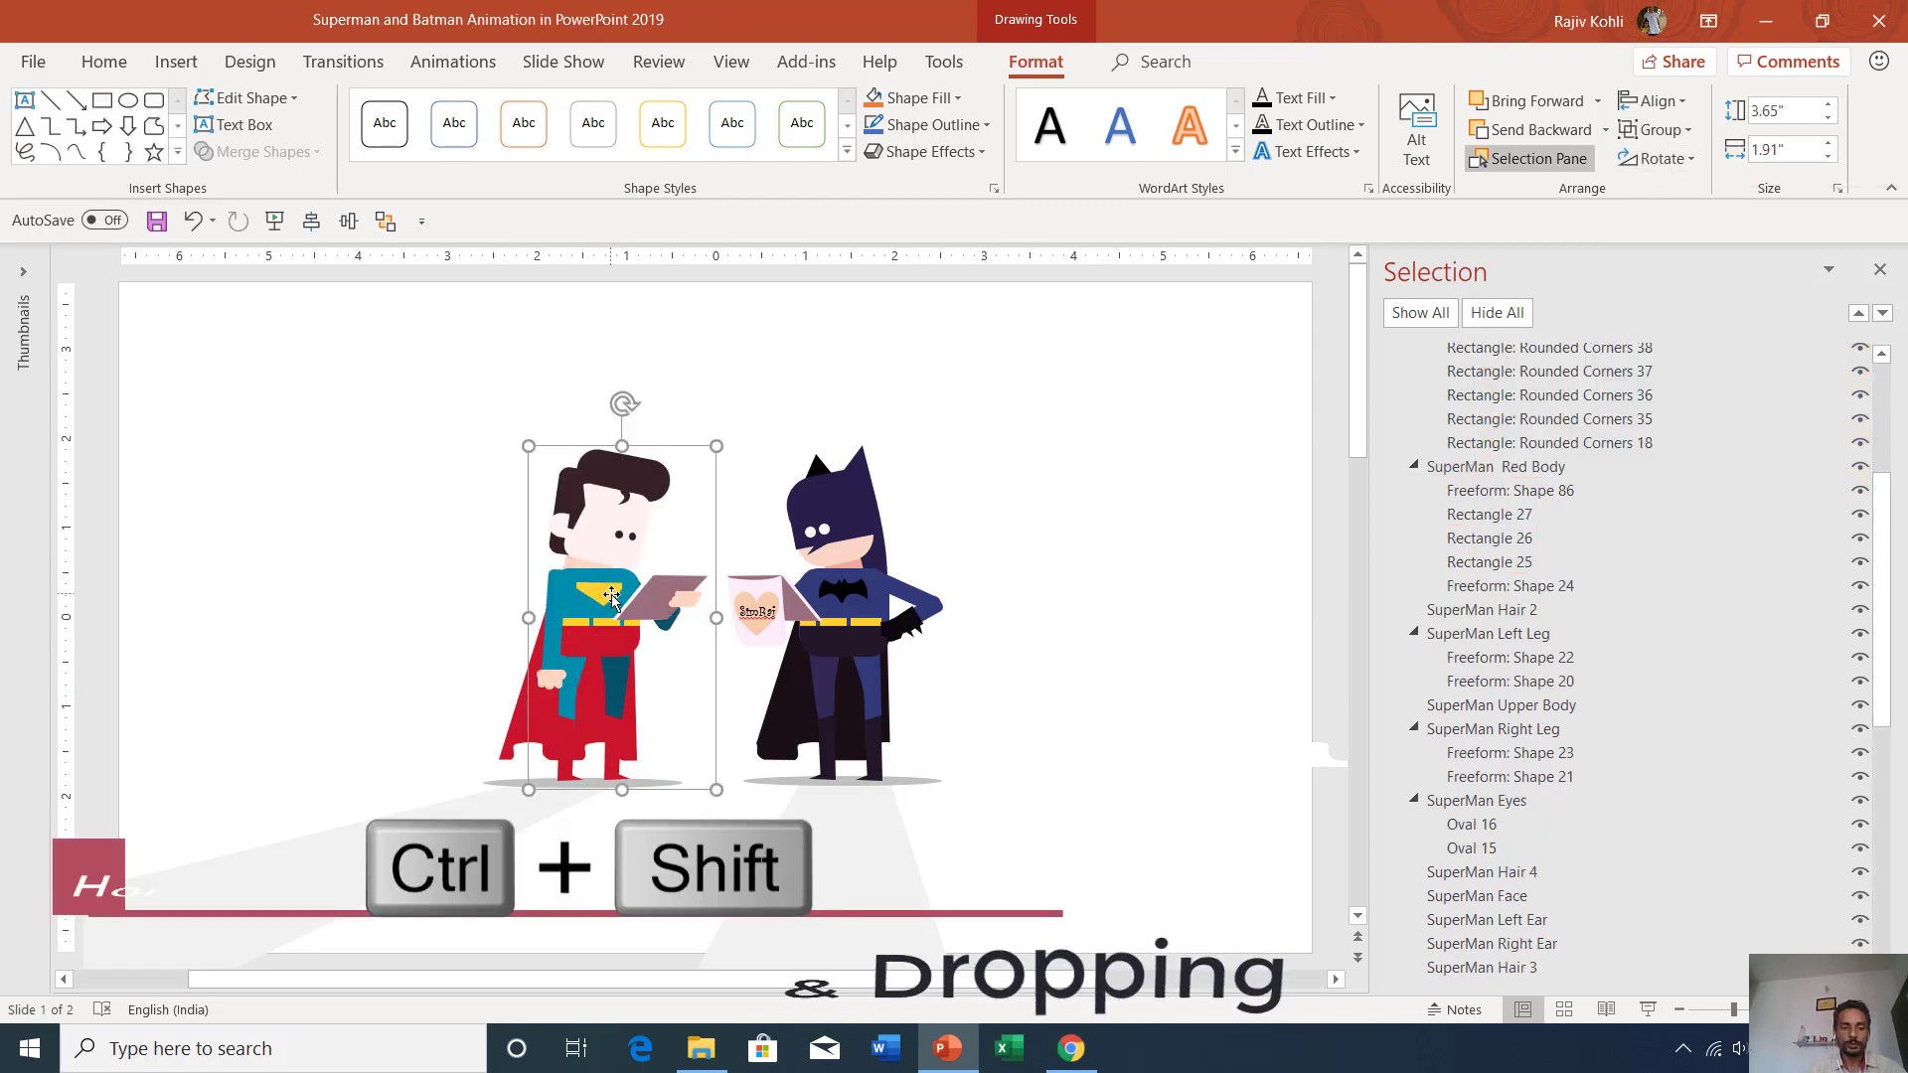
drag(609, 601, 1114, 610)
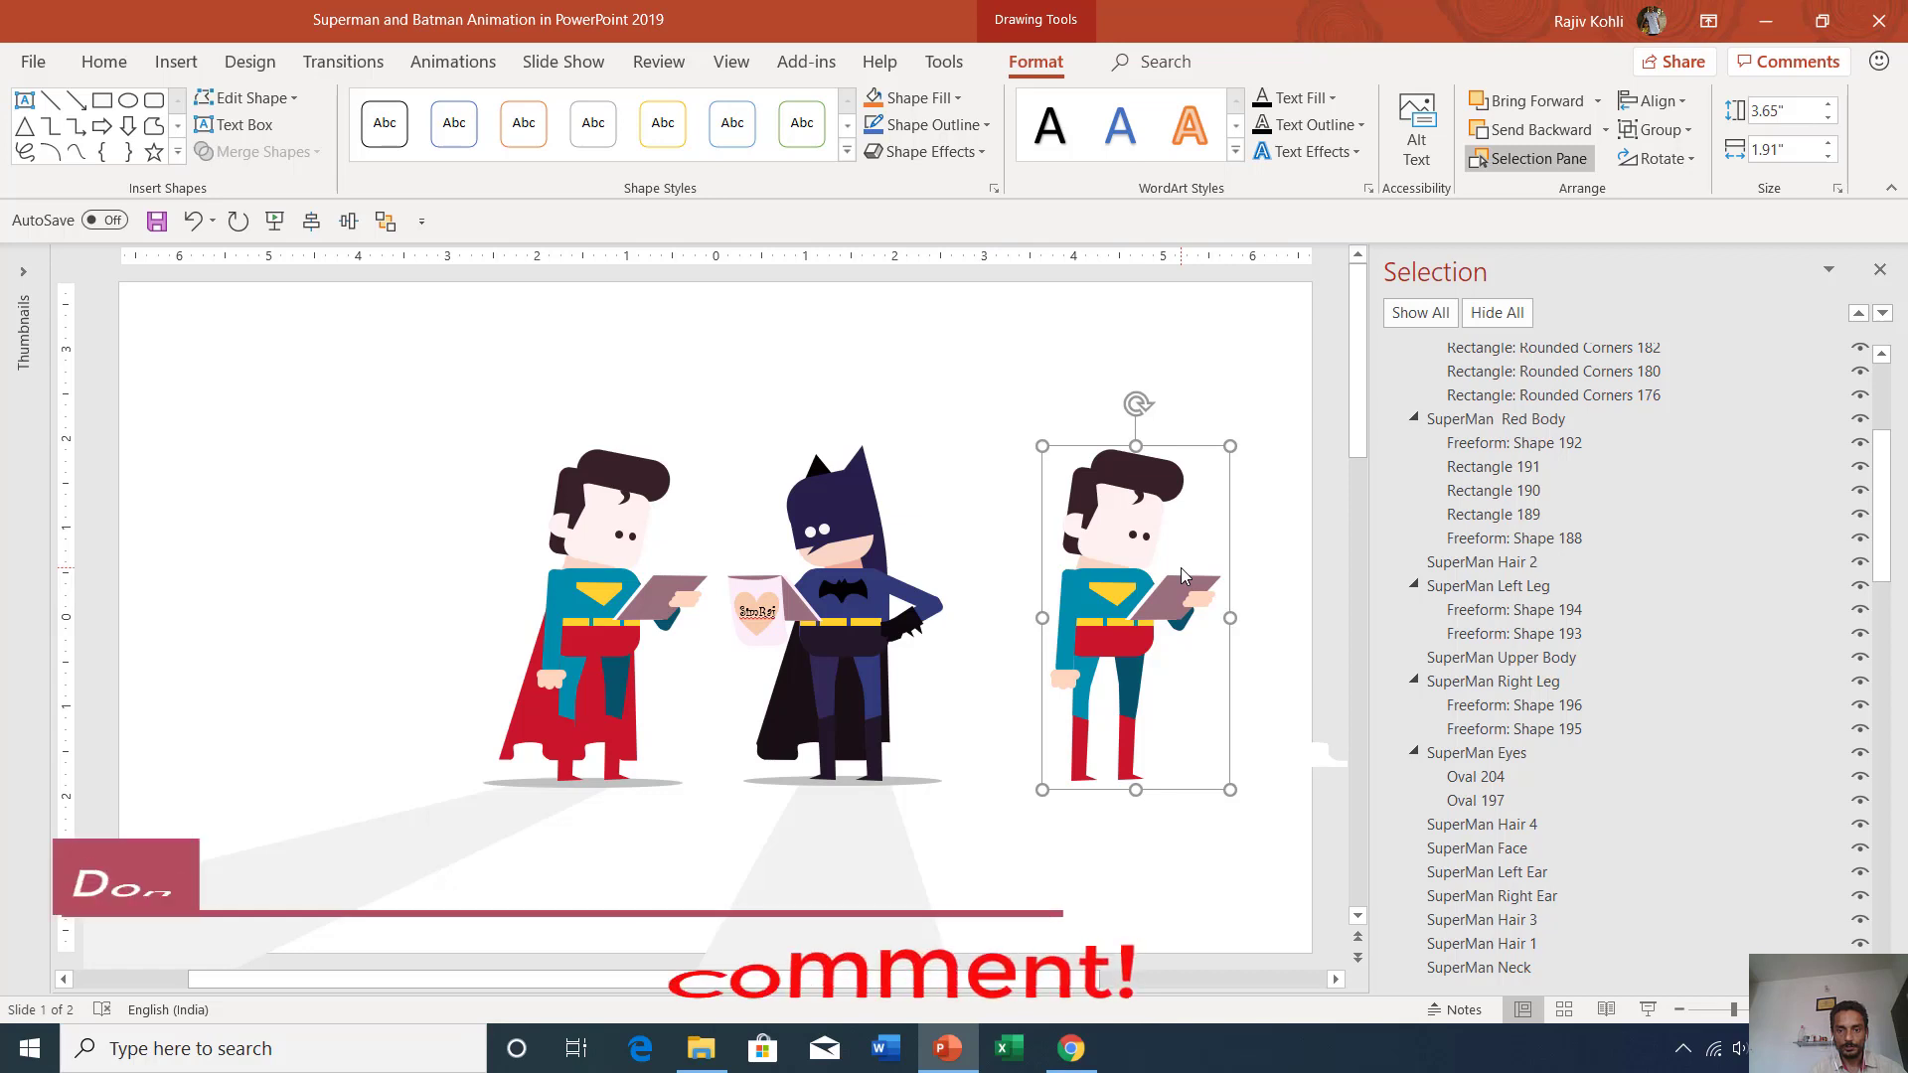
Flip the Superman copy horizontally to face left, then ungroup its parts
click(1677, 161)
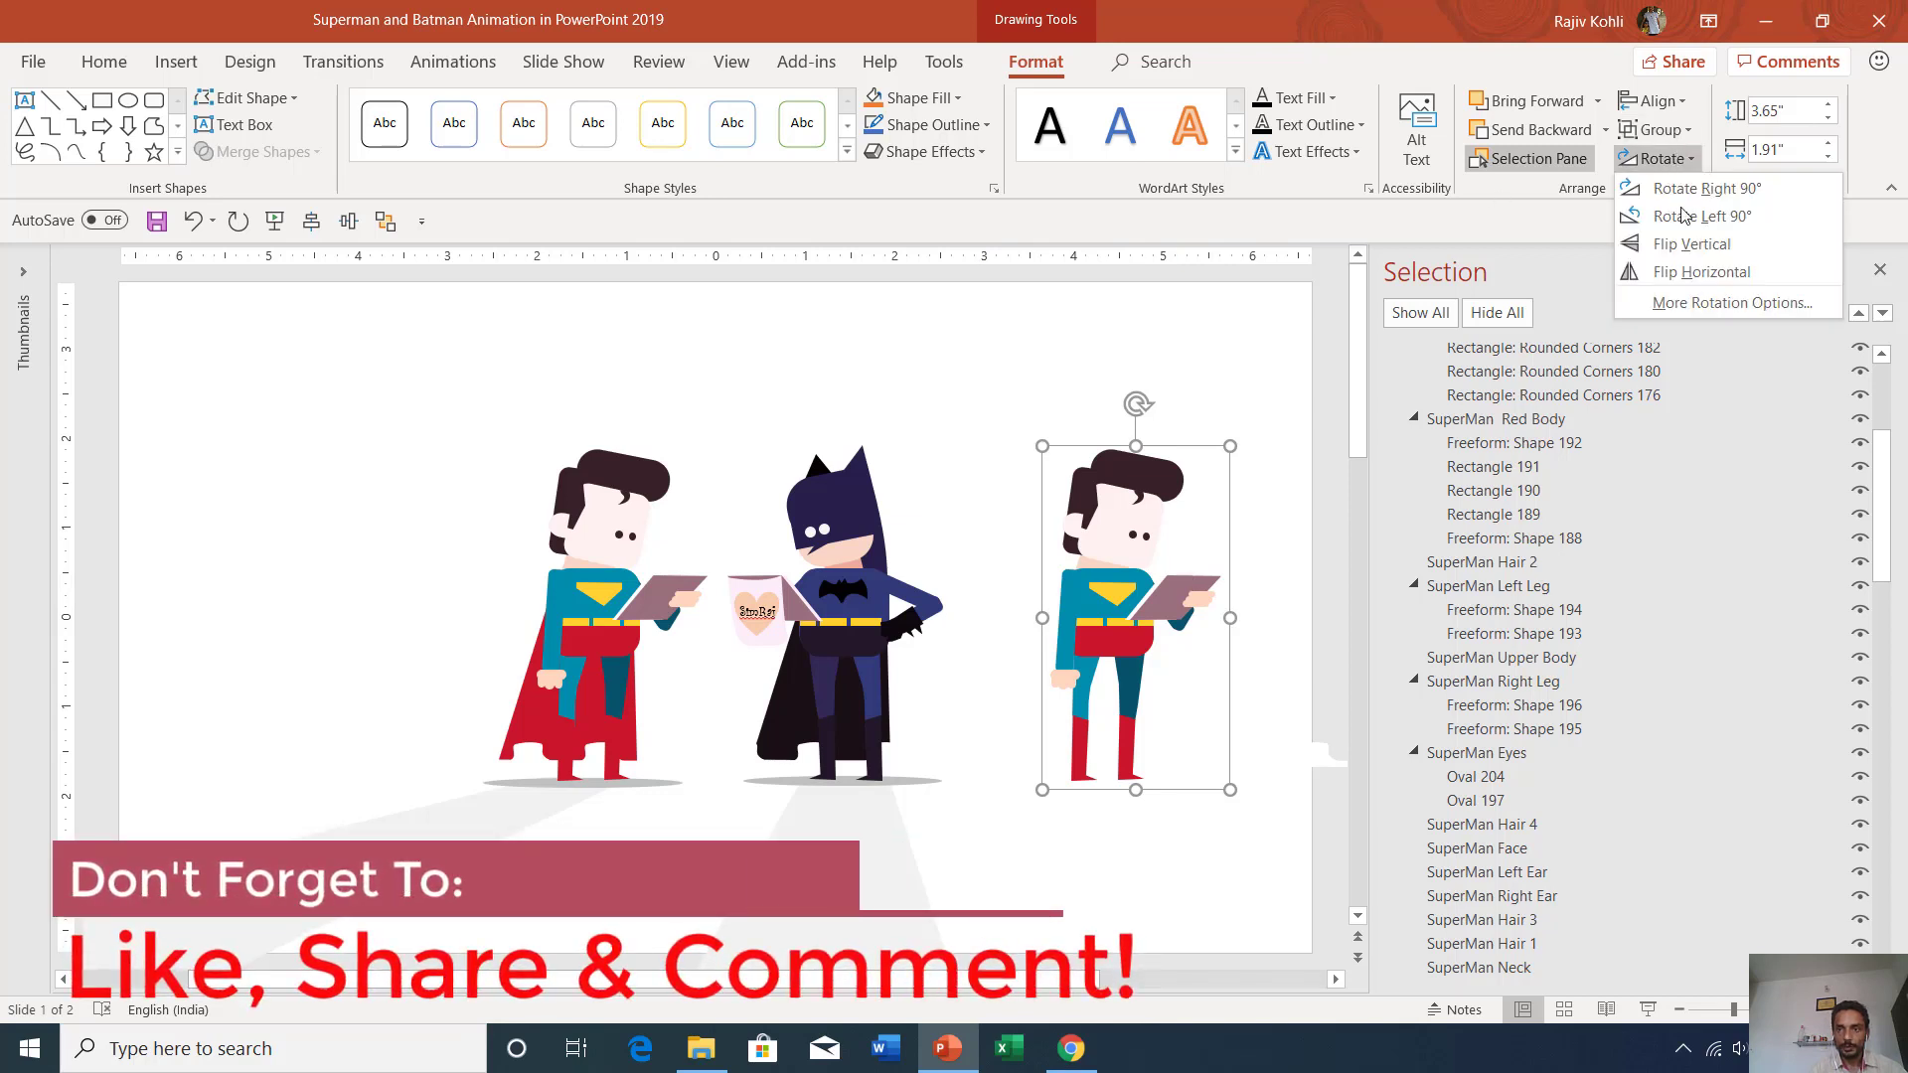
click(1682, 272)
click(1654, 129)
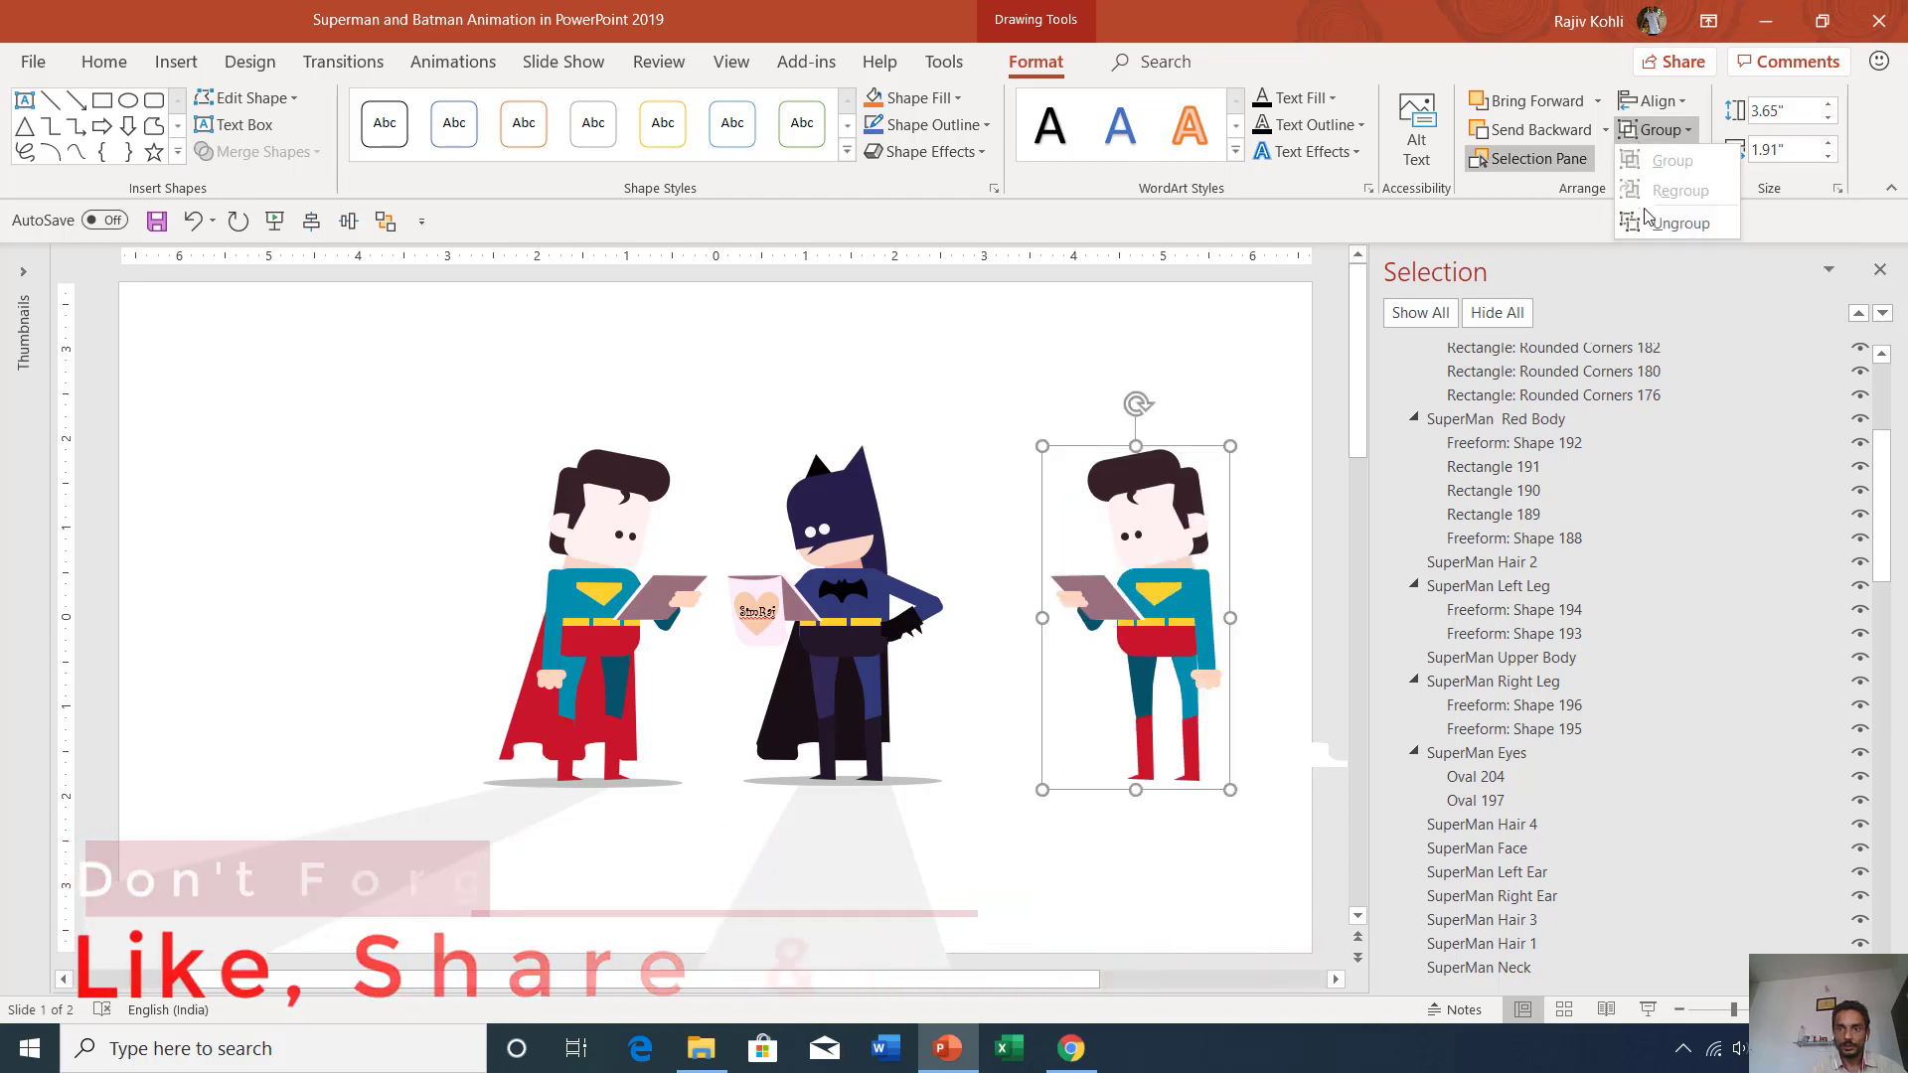
click(1645, 229)
click(1246, 393)
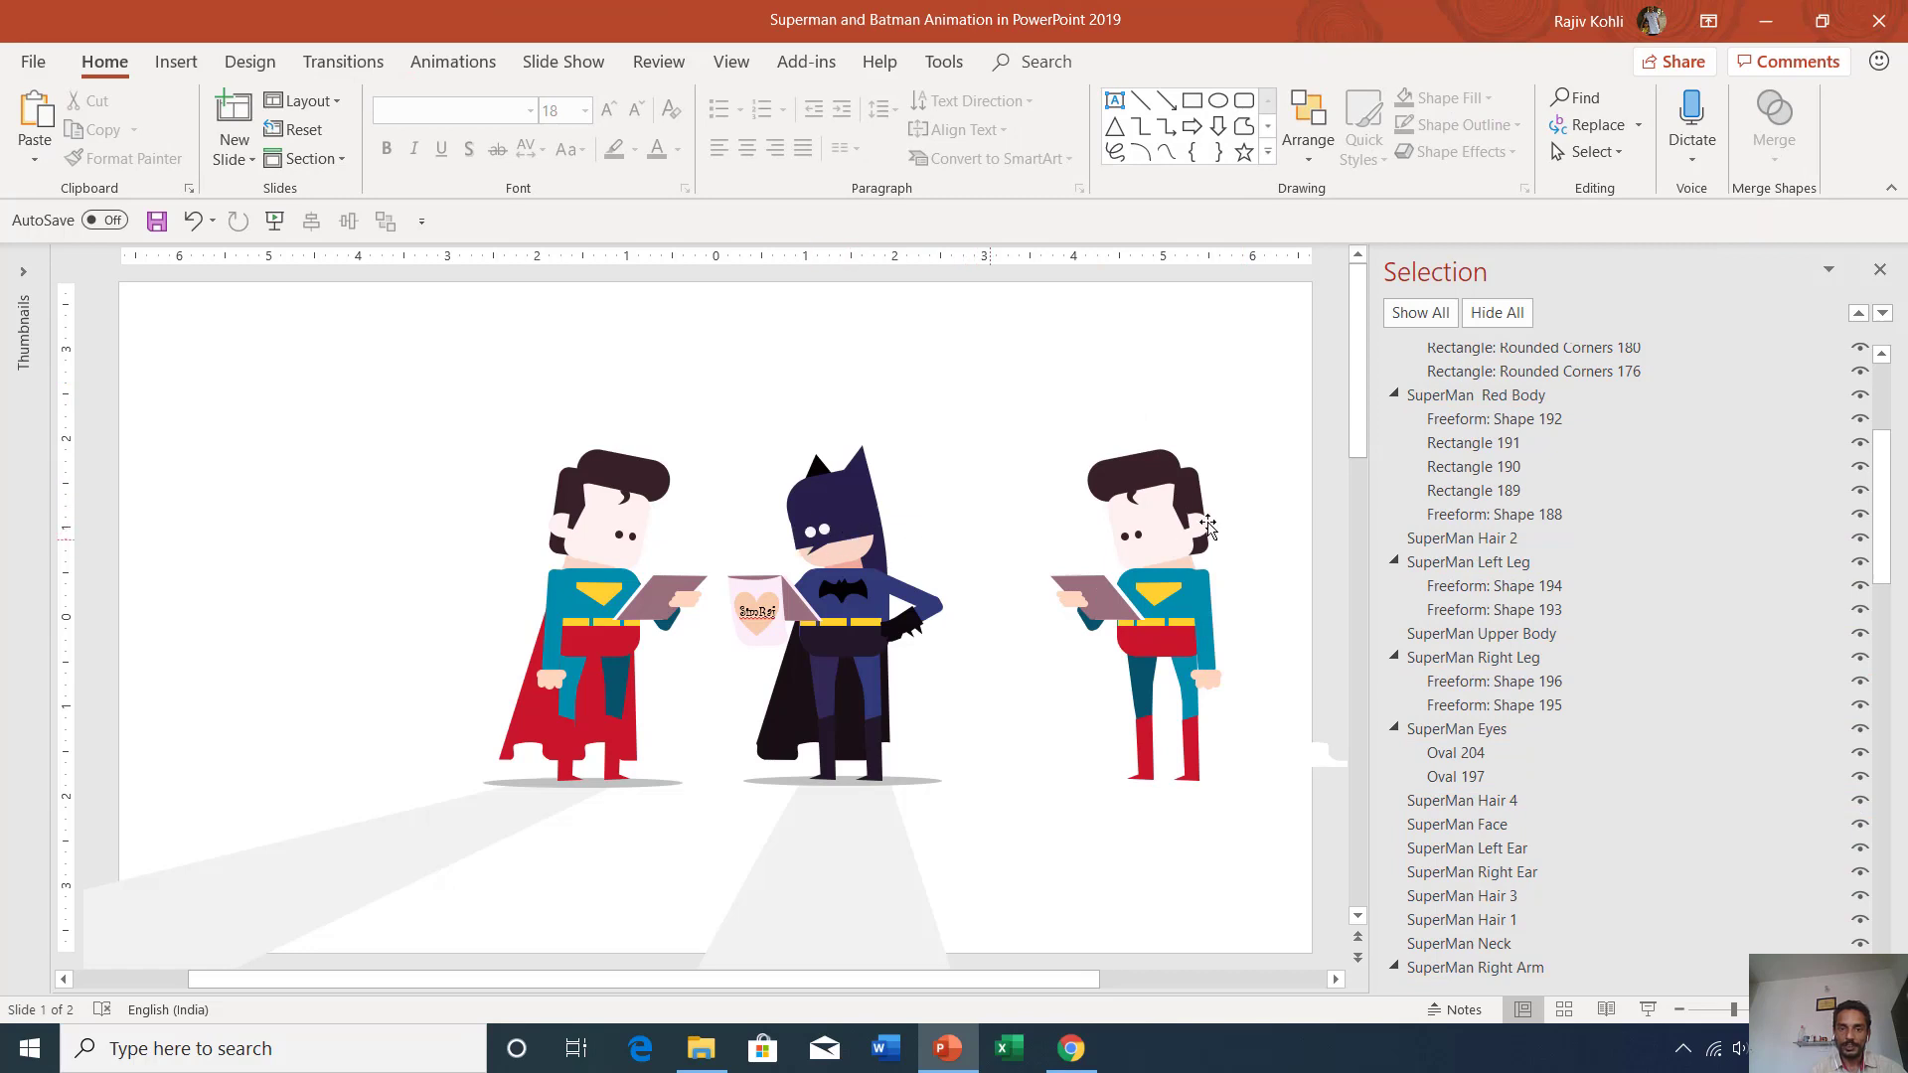
Select all parts of the mirrored Superman copy and delete it, leaving Superman and Batman
click(1185, 599)
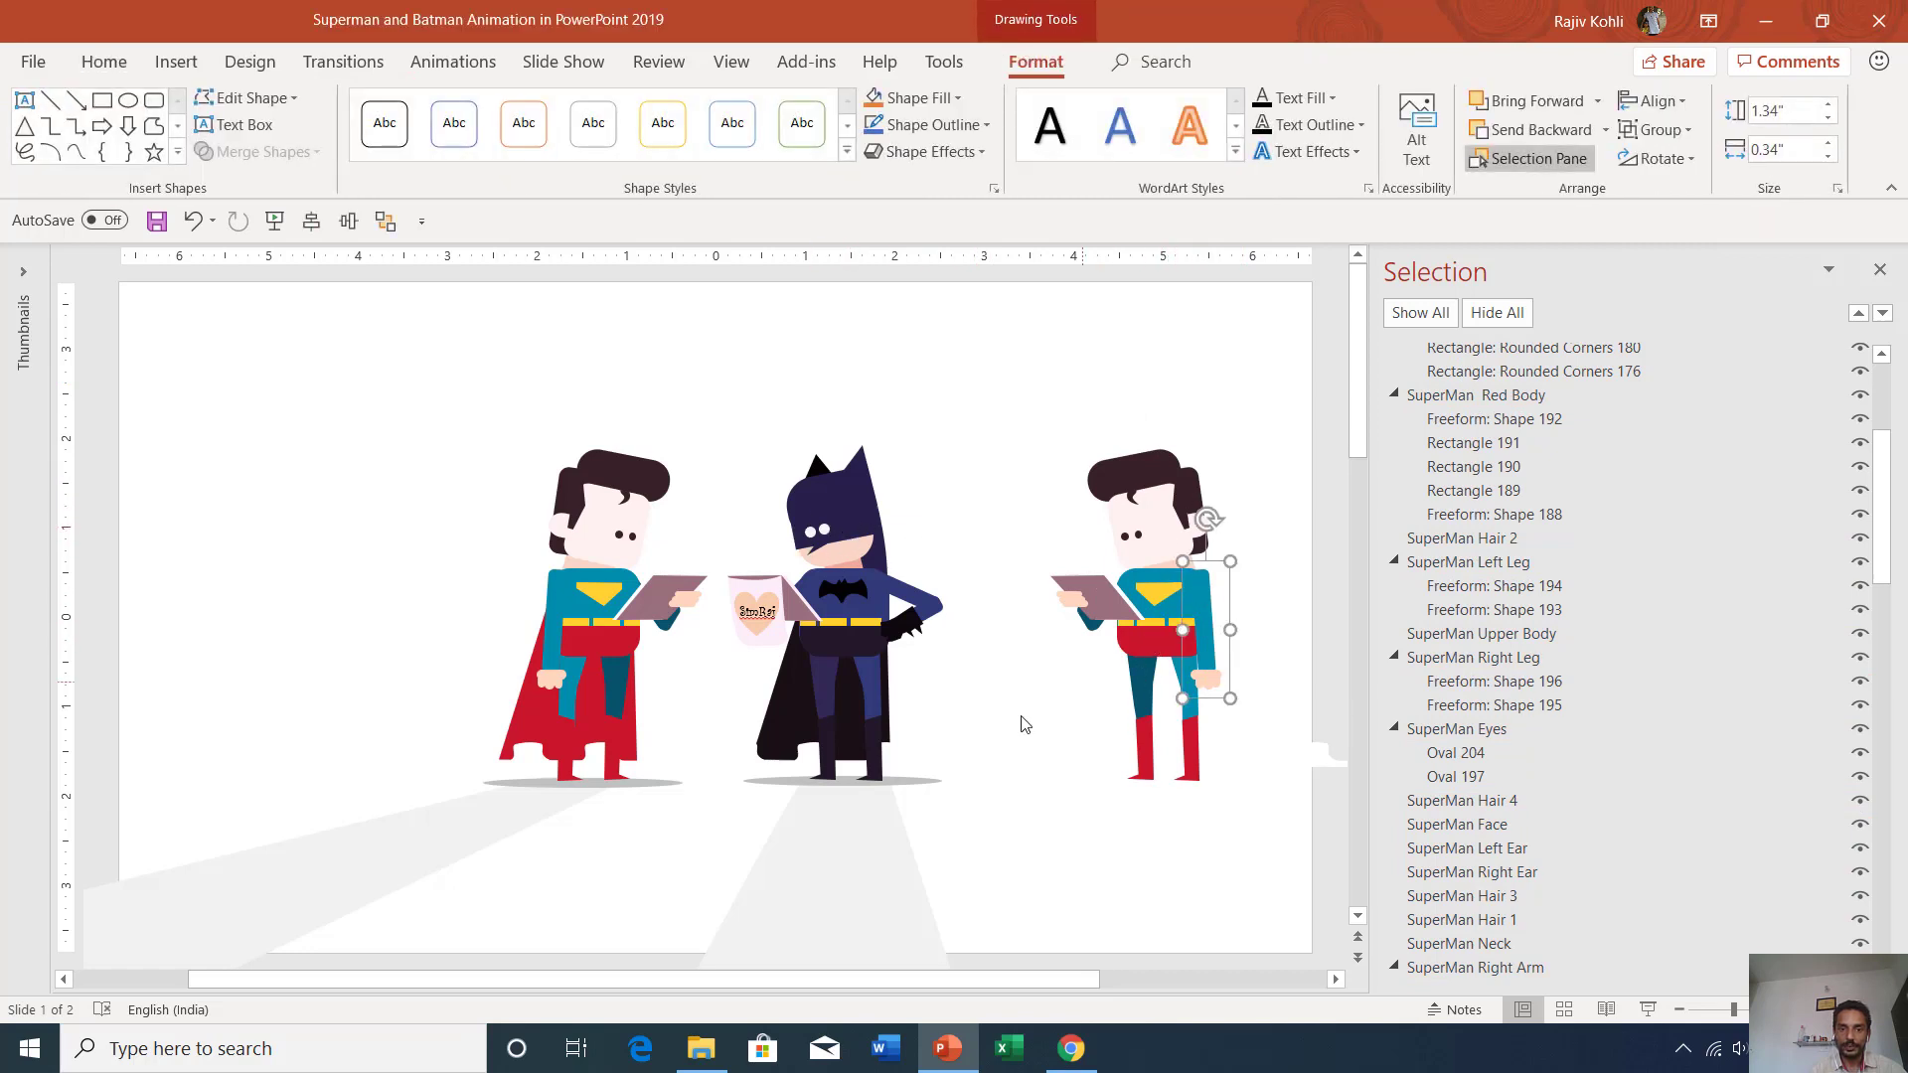
click(1140, 685)
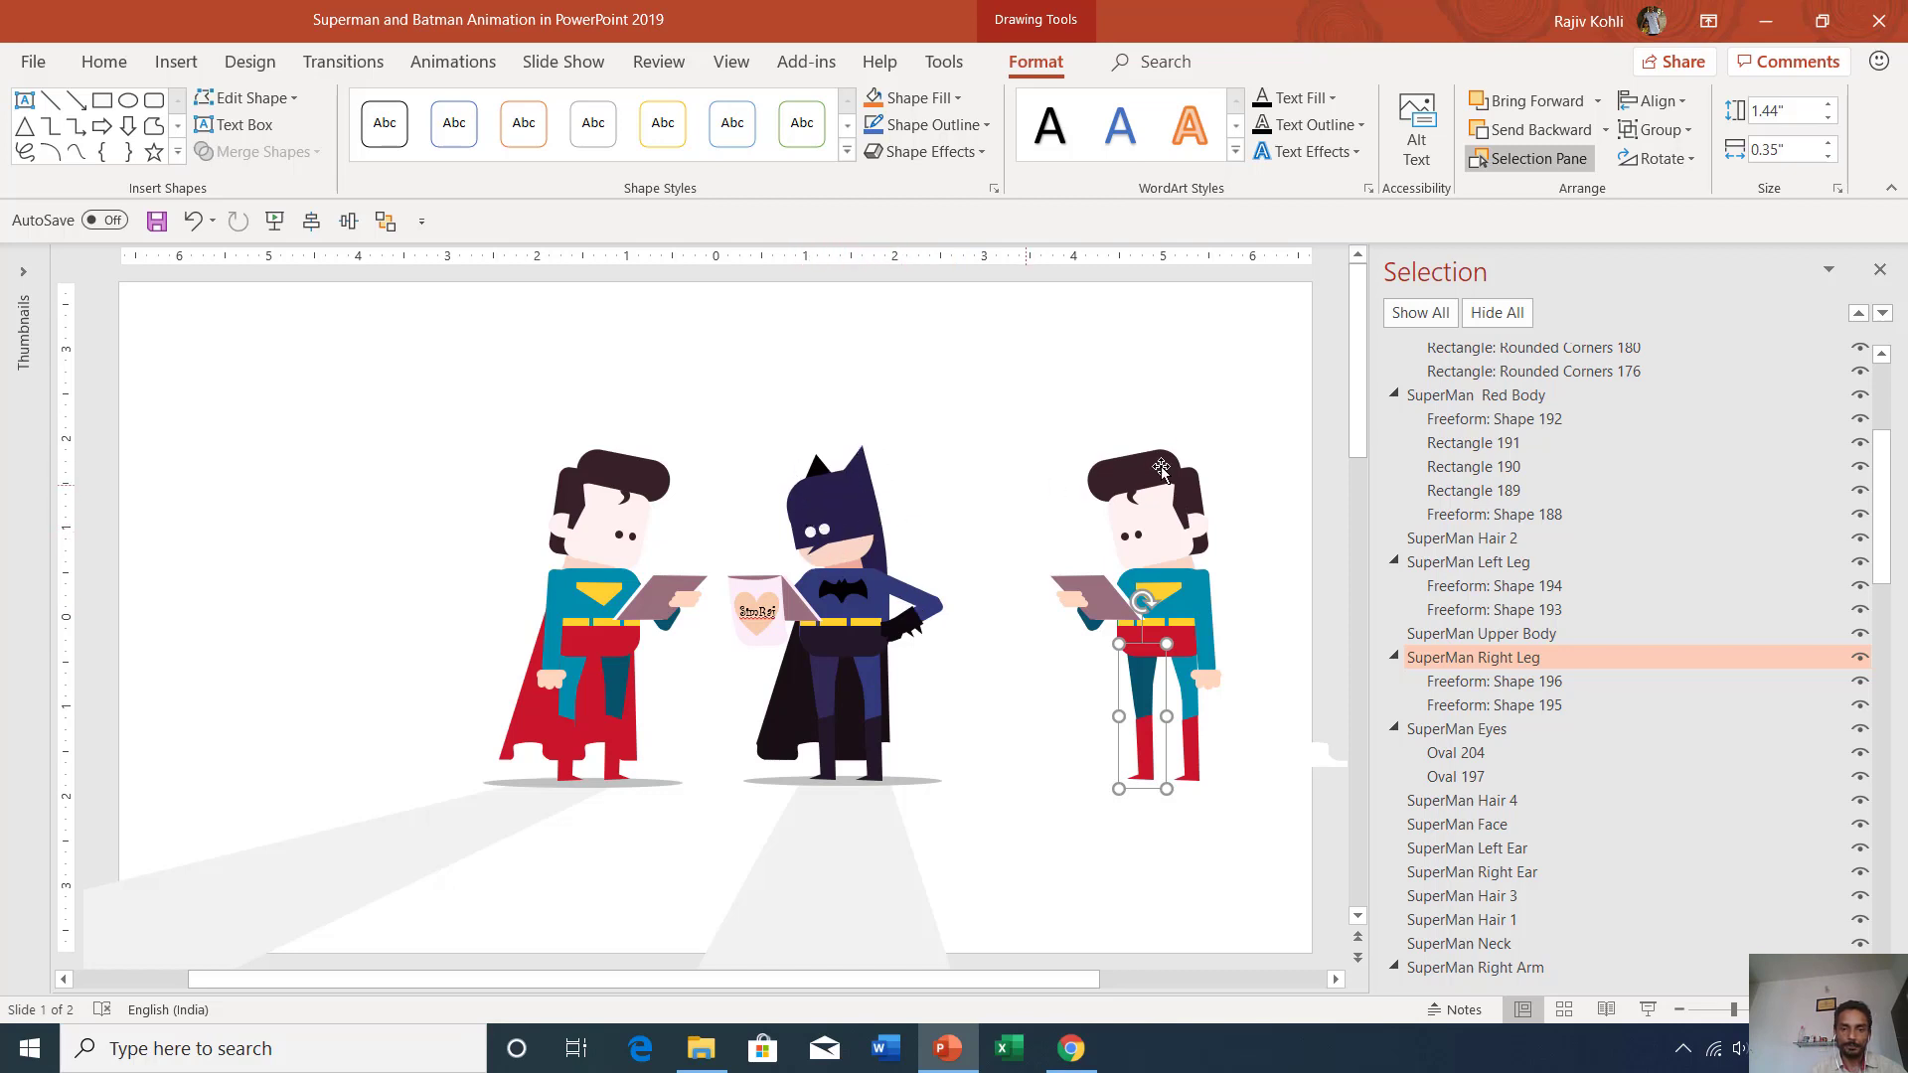
drag(1270, 387, 1038, 839)
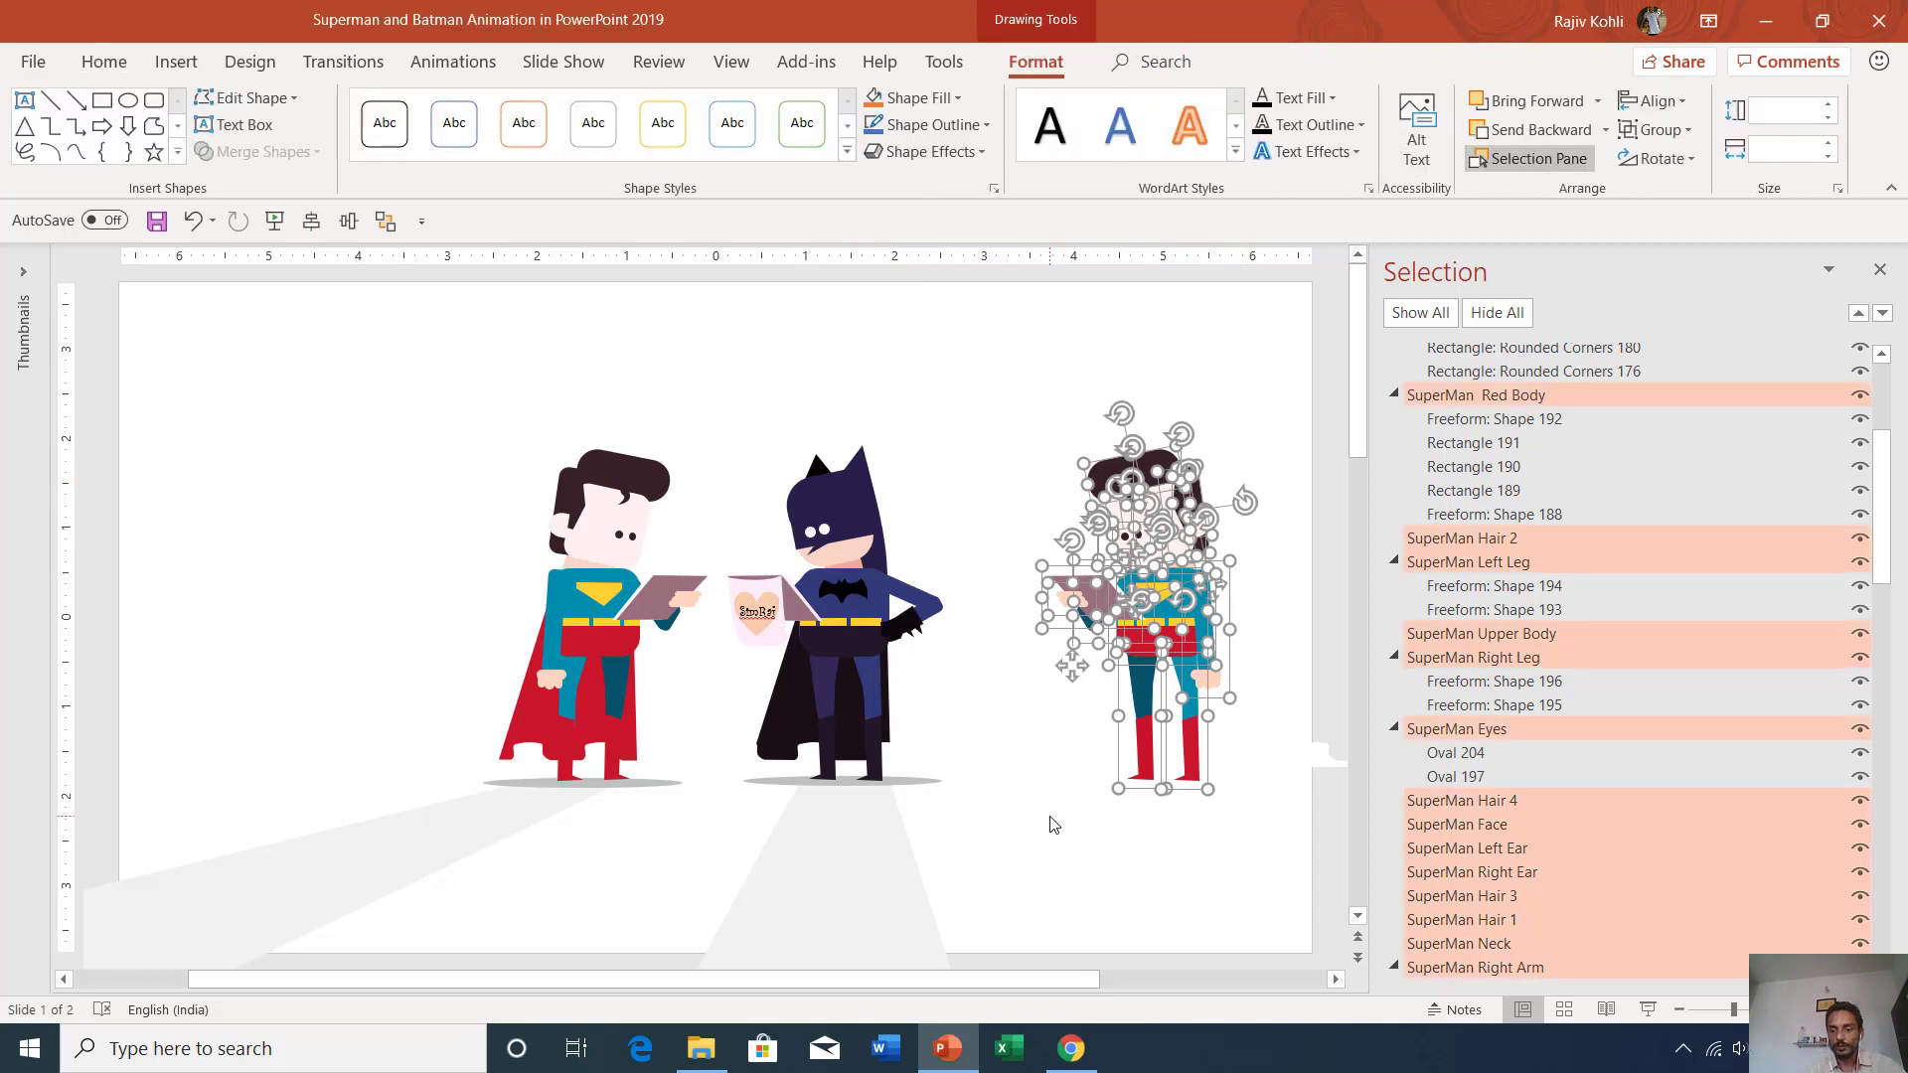
key(Delete)
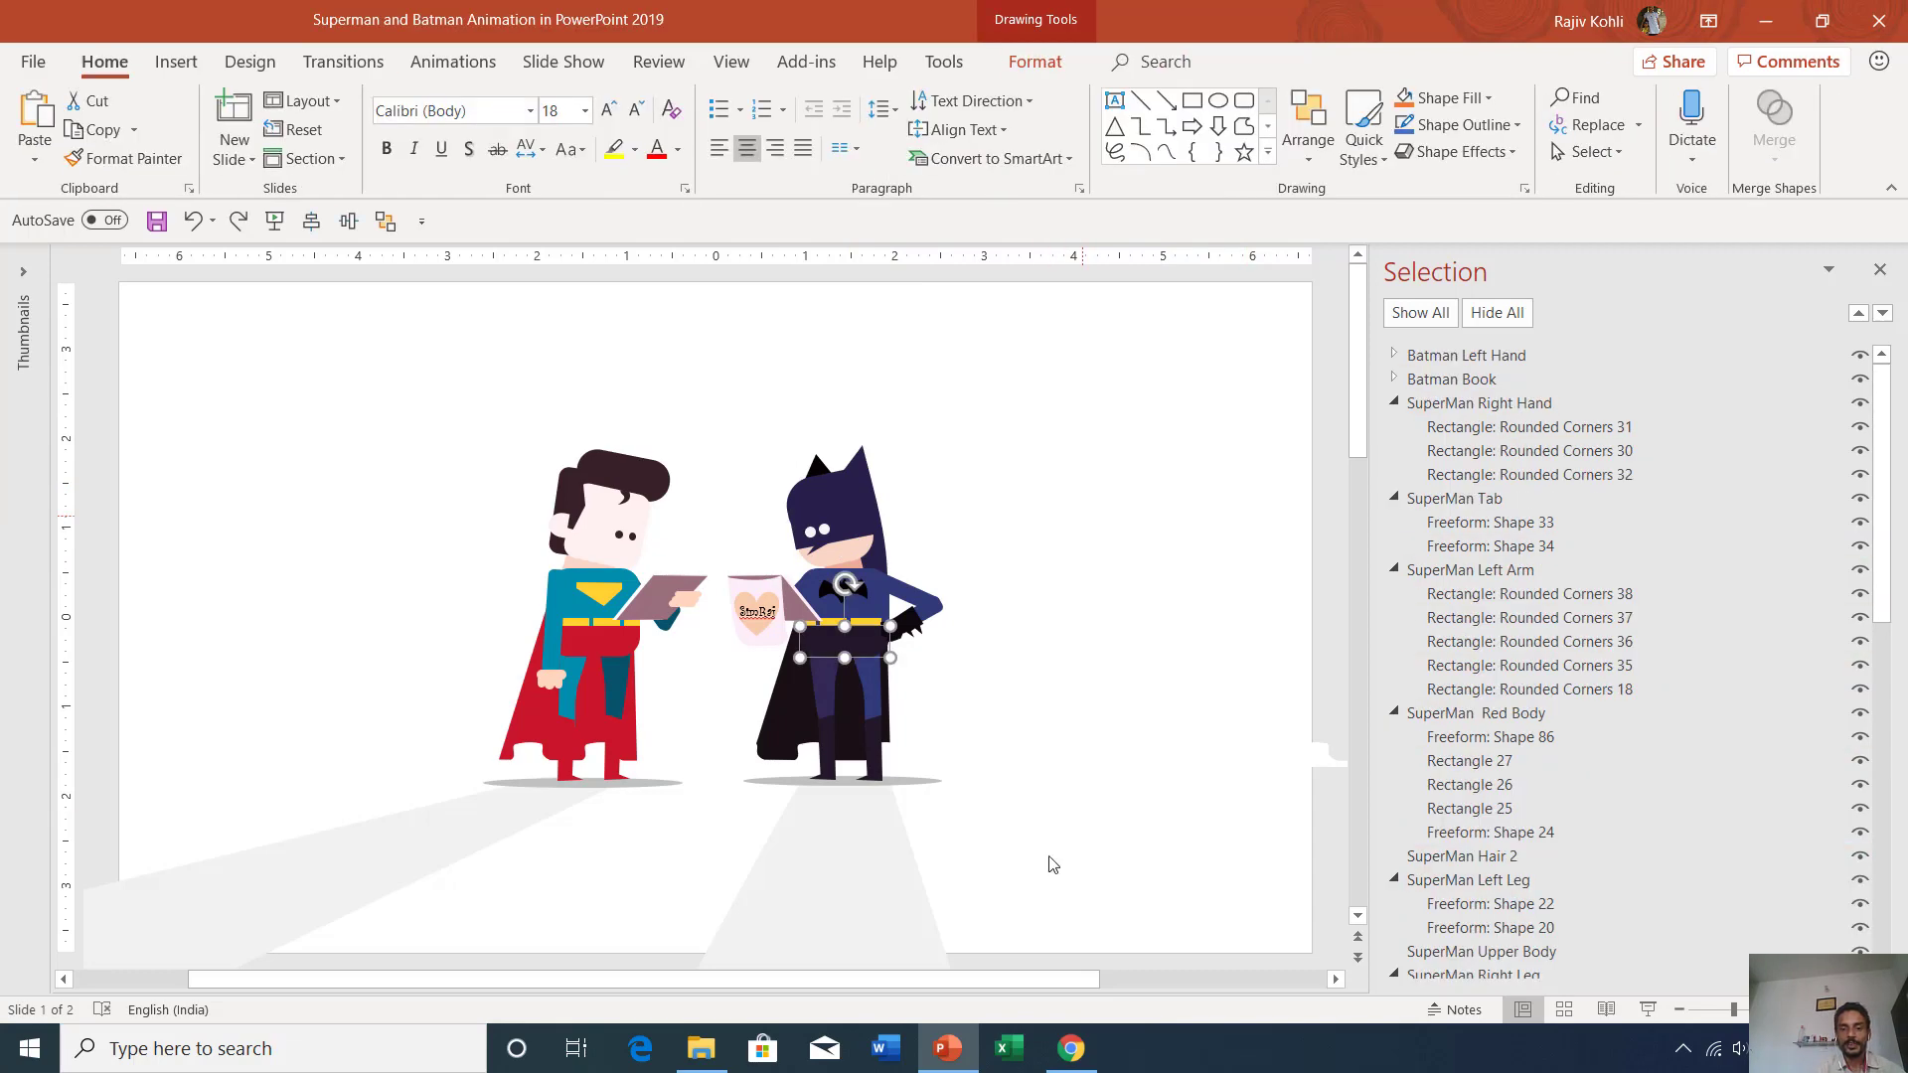
click(1070, 1049)
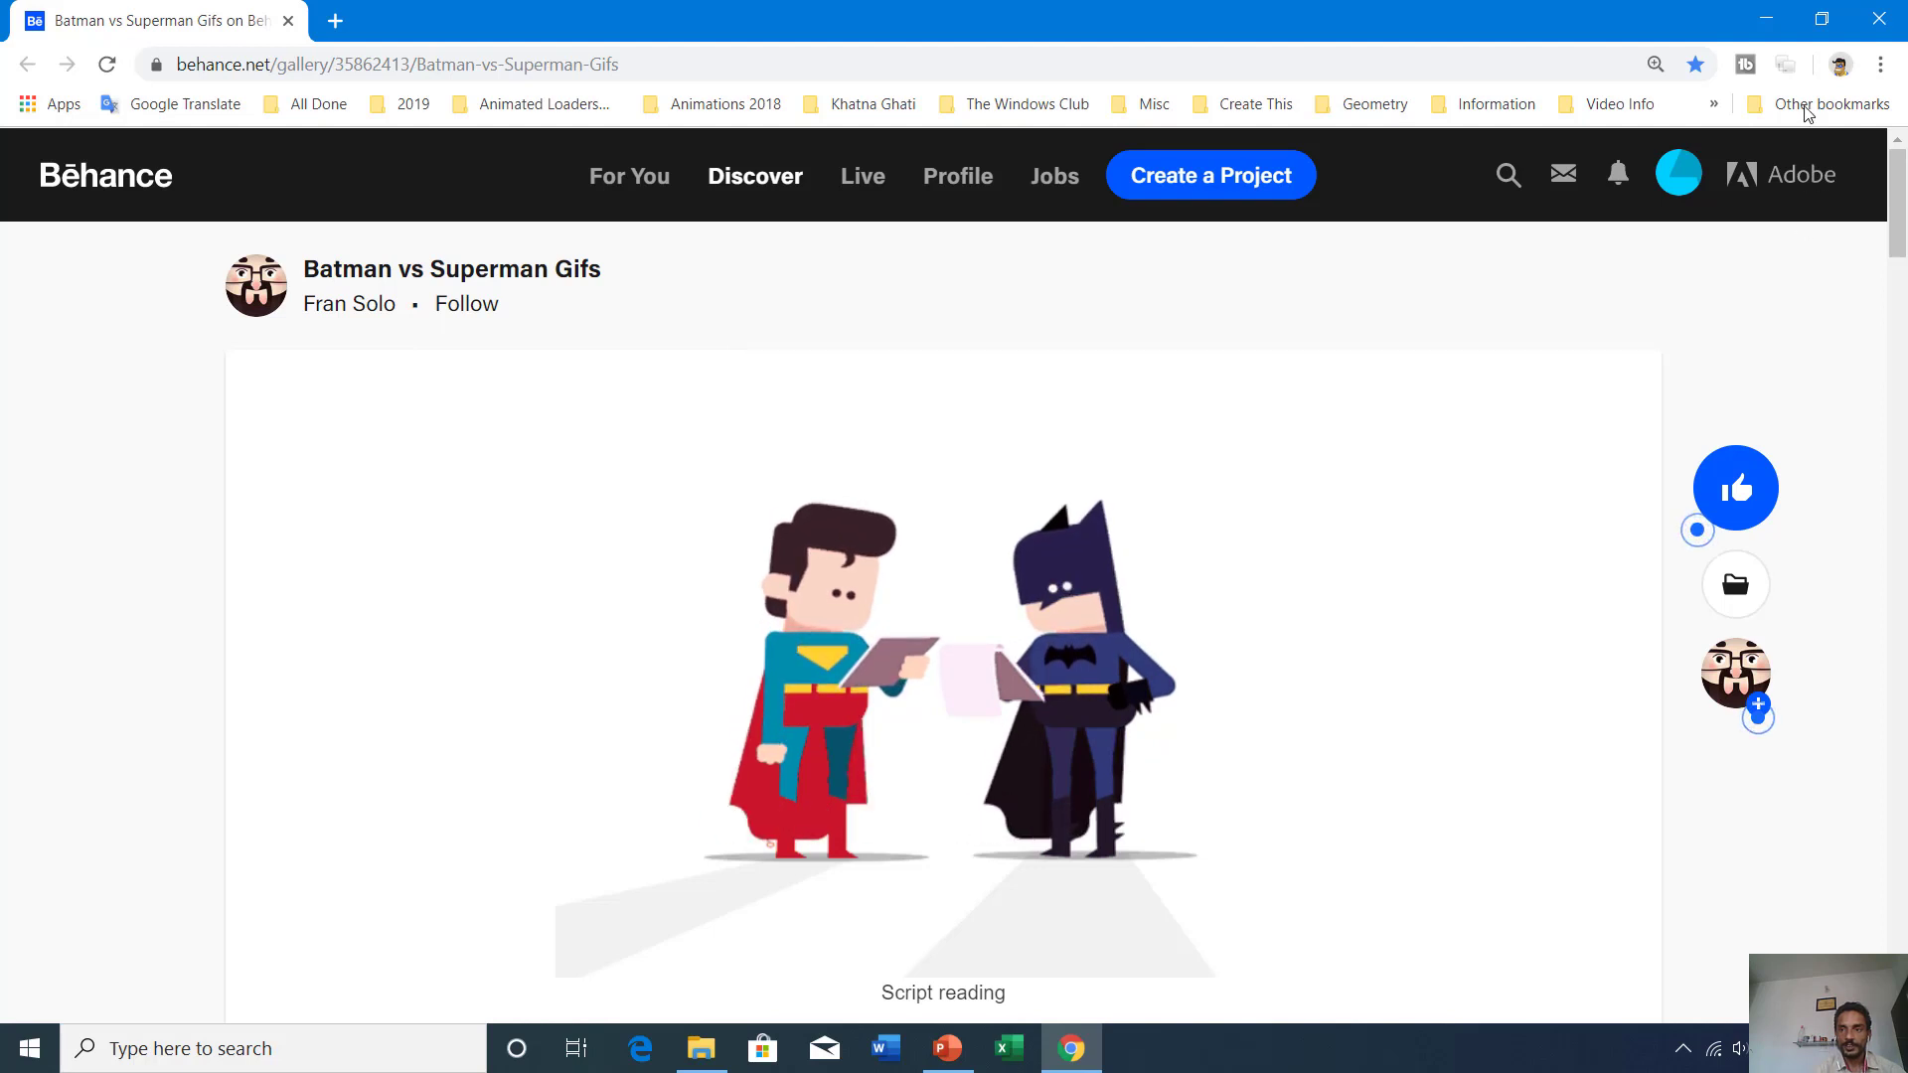
Minimise the Chrome Behance 'Batman vs Superman Gifs' page to return to PowerPoint
click(1766, 19)
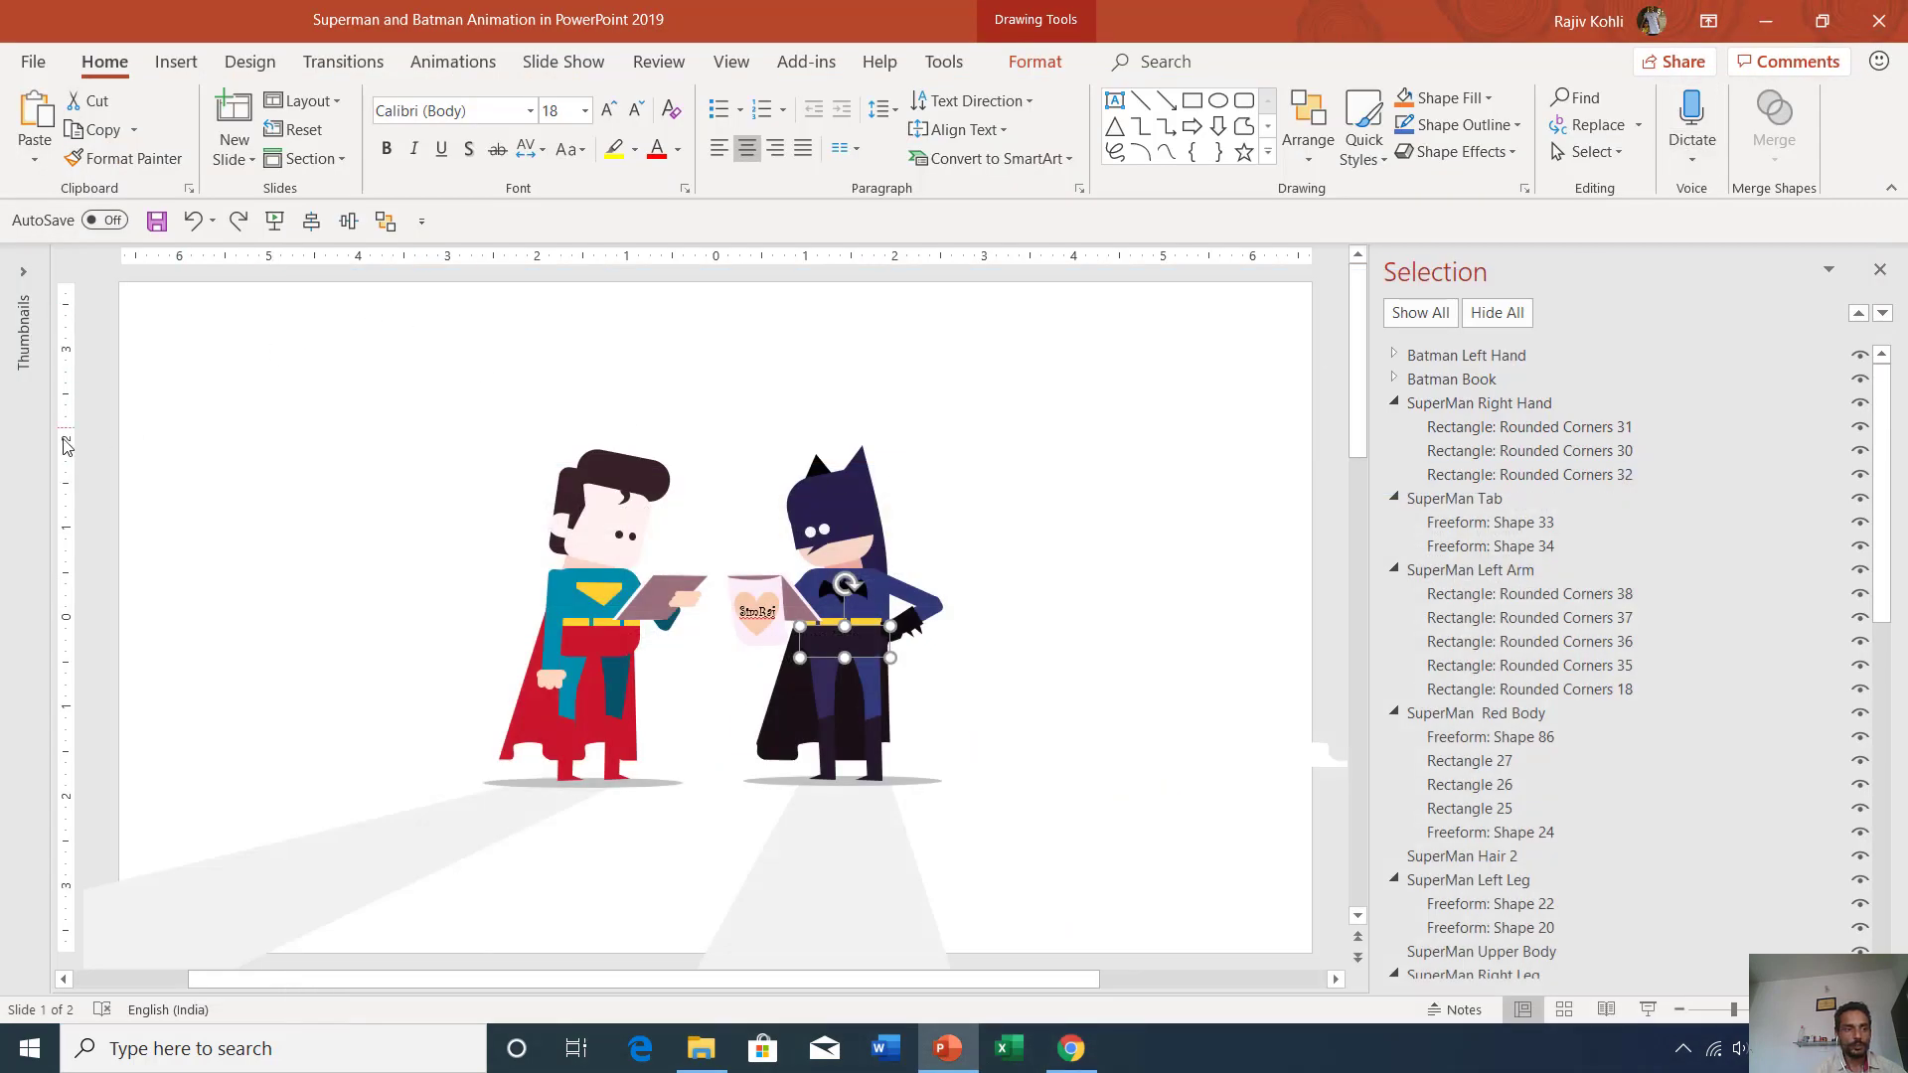
Reveal the slide thumbnails pane showing the presentation's two slides
drag(52, 436, 166, 446)
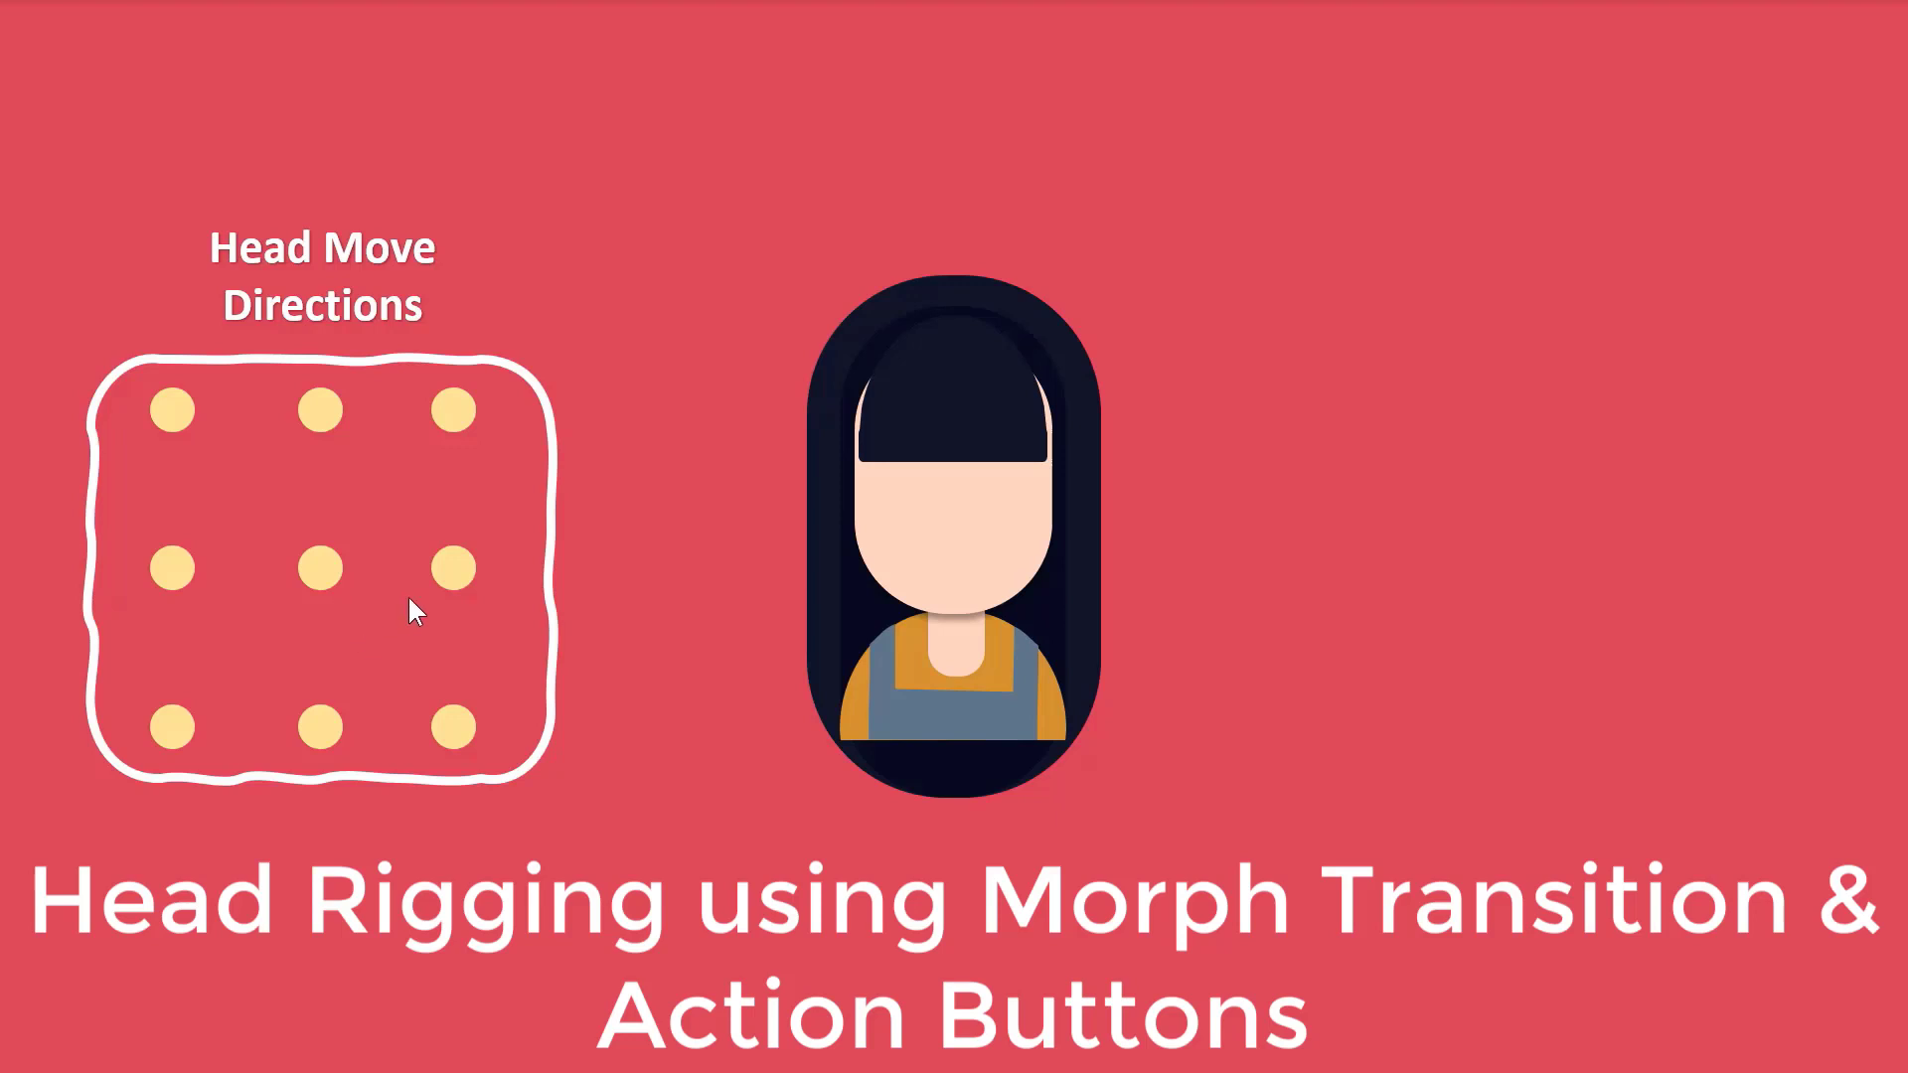
click(451, 568)
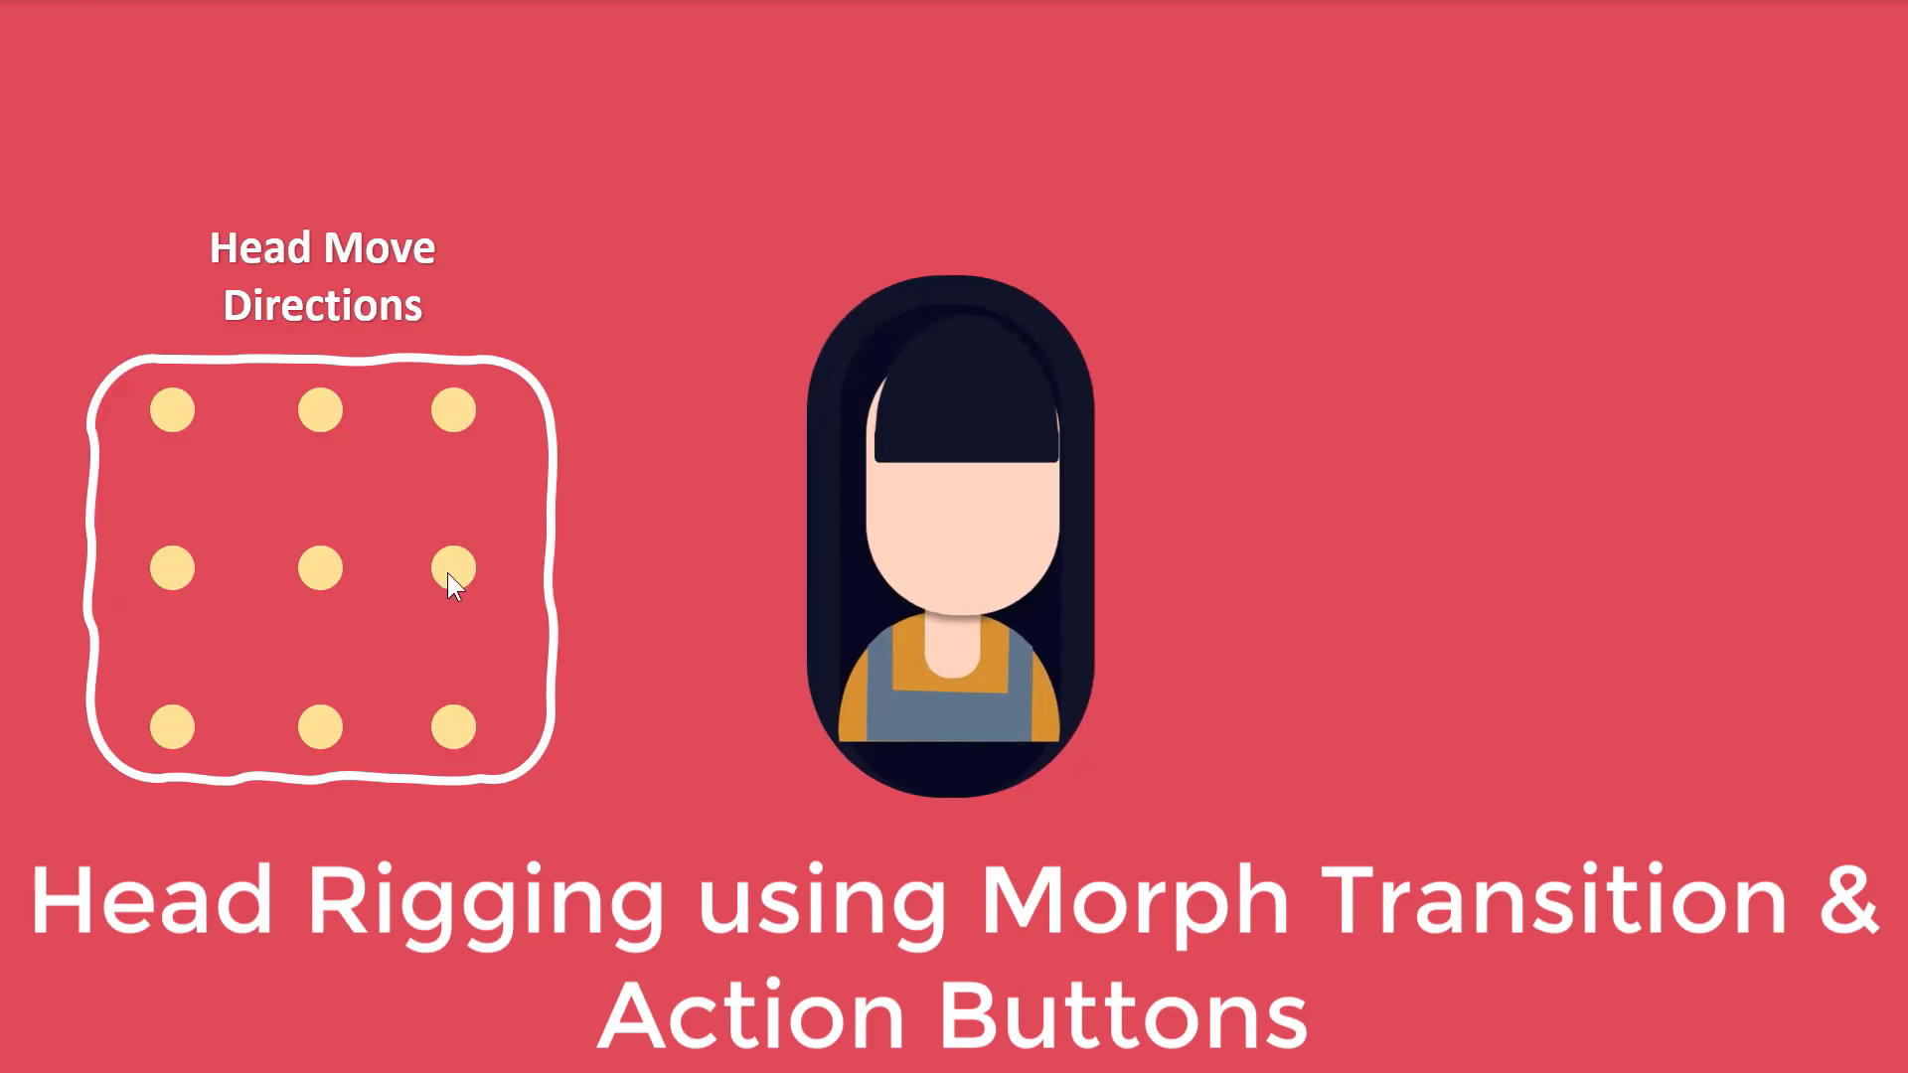
Click through the full-screen 'Head Rigging' slide, return to PowerPoint, and hide the thumbnails
click(442, 730)
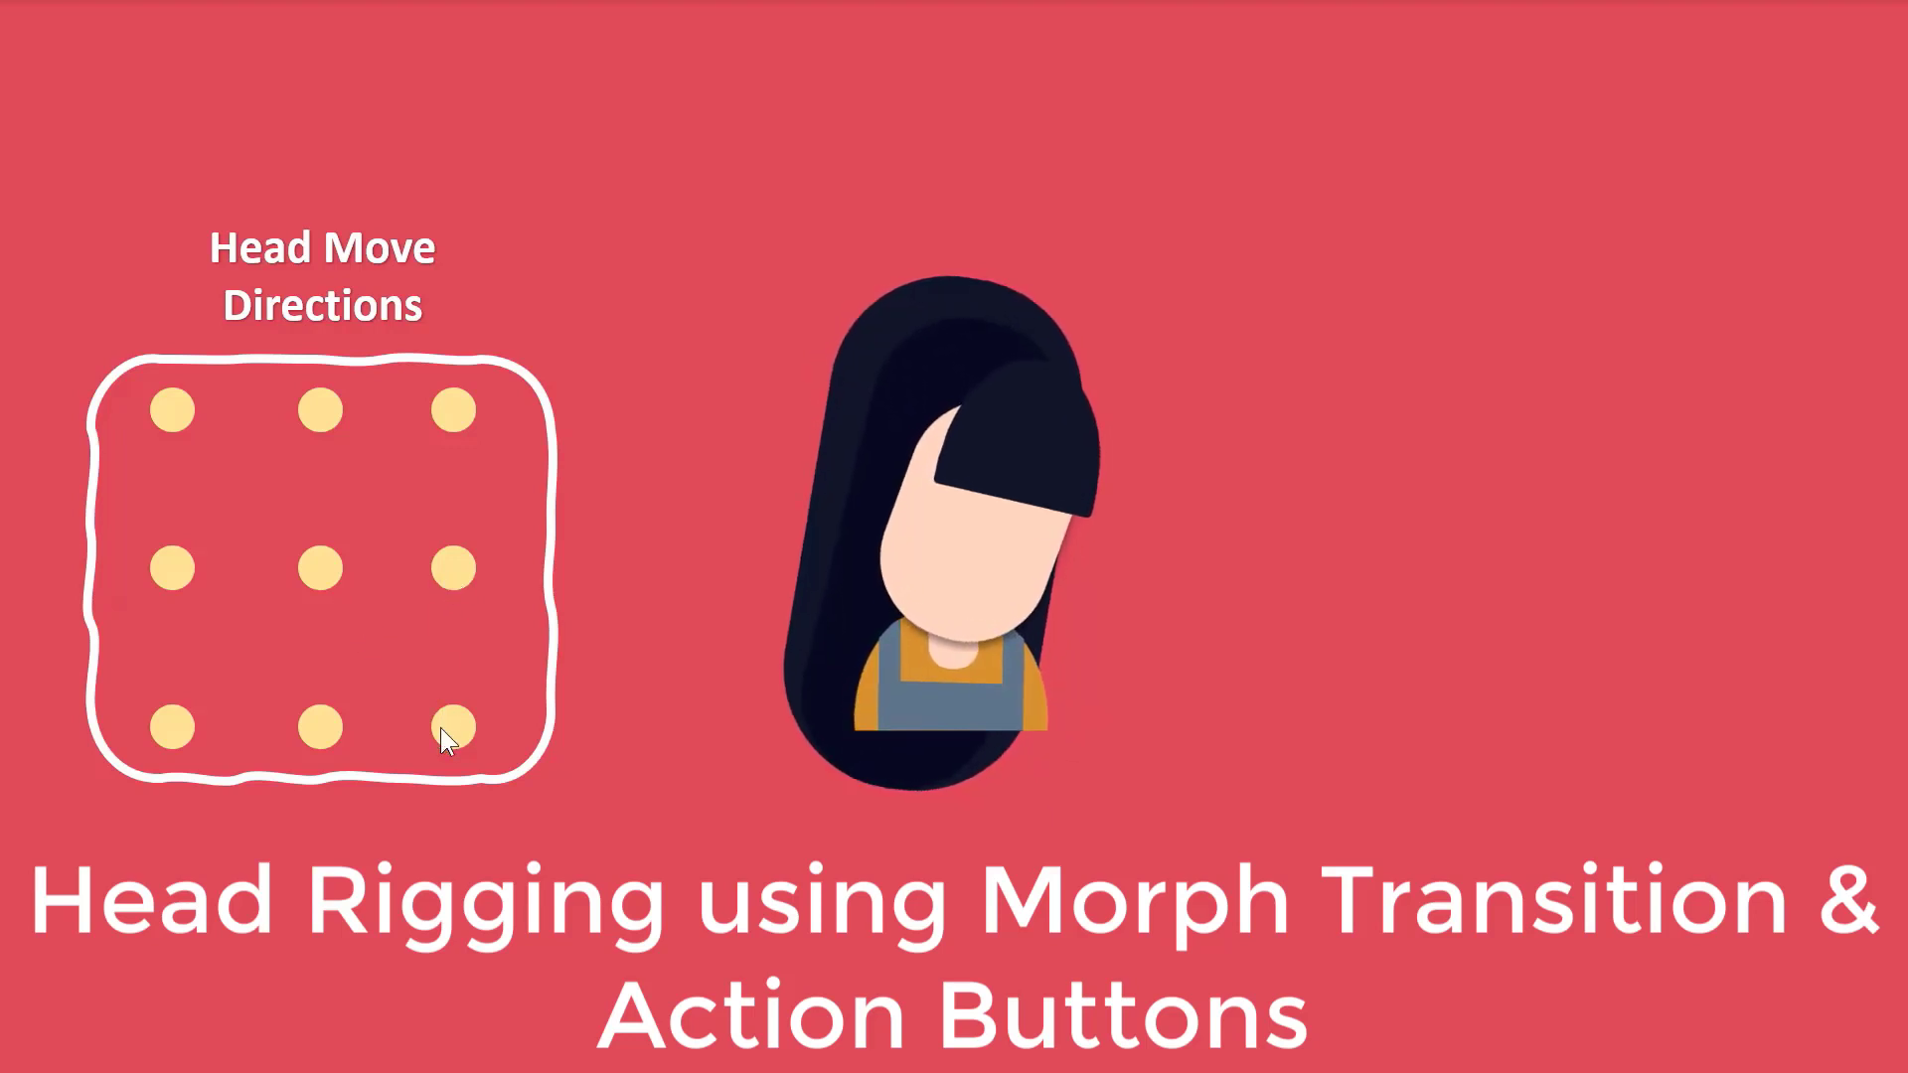
click(324, 723)
click(193, 719)
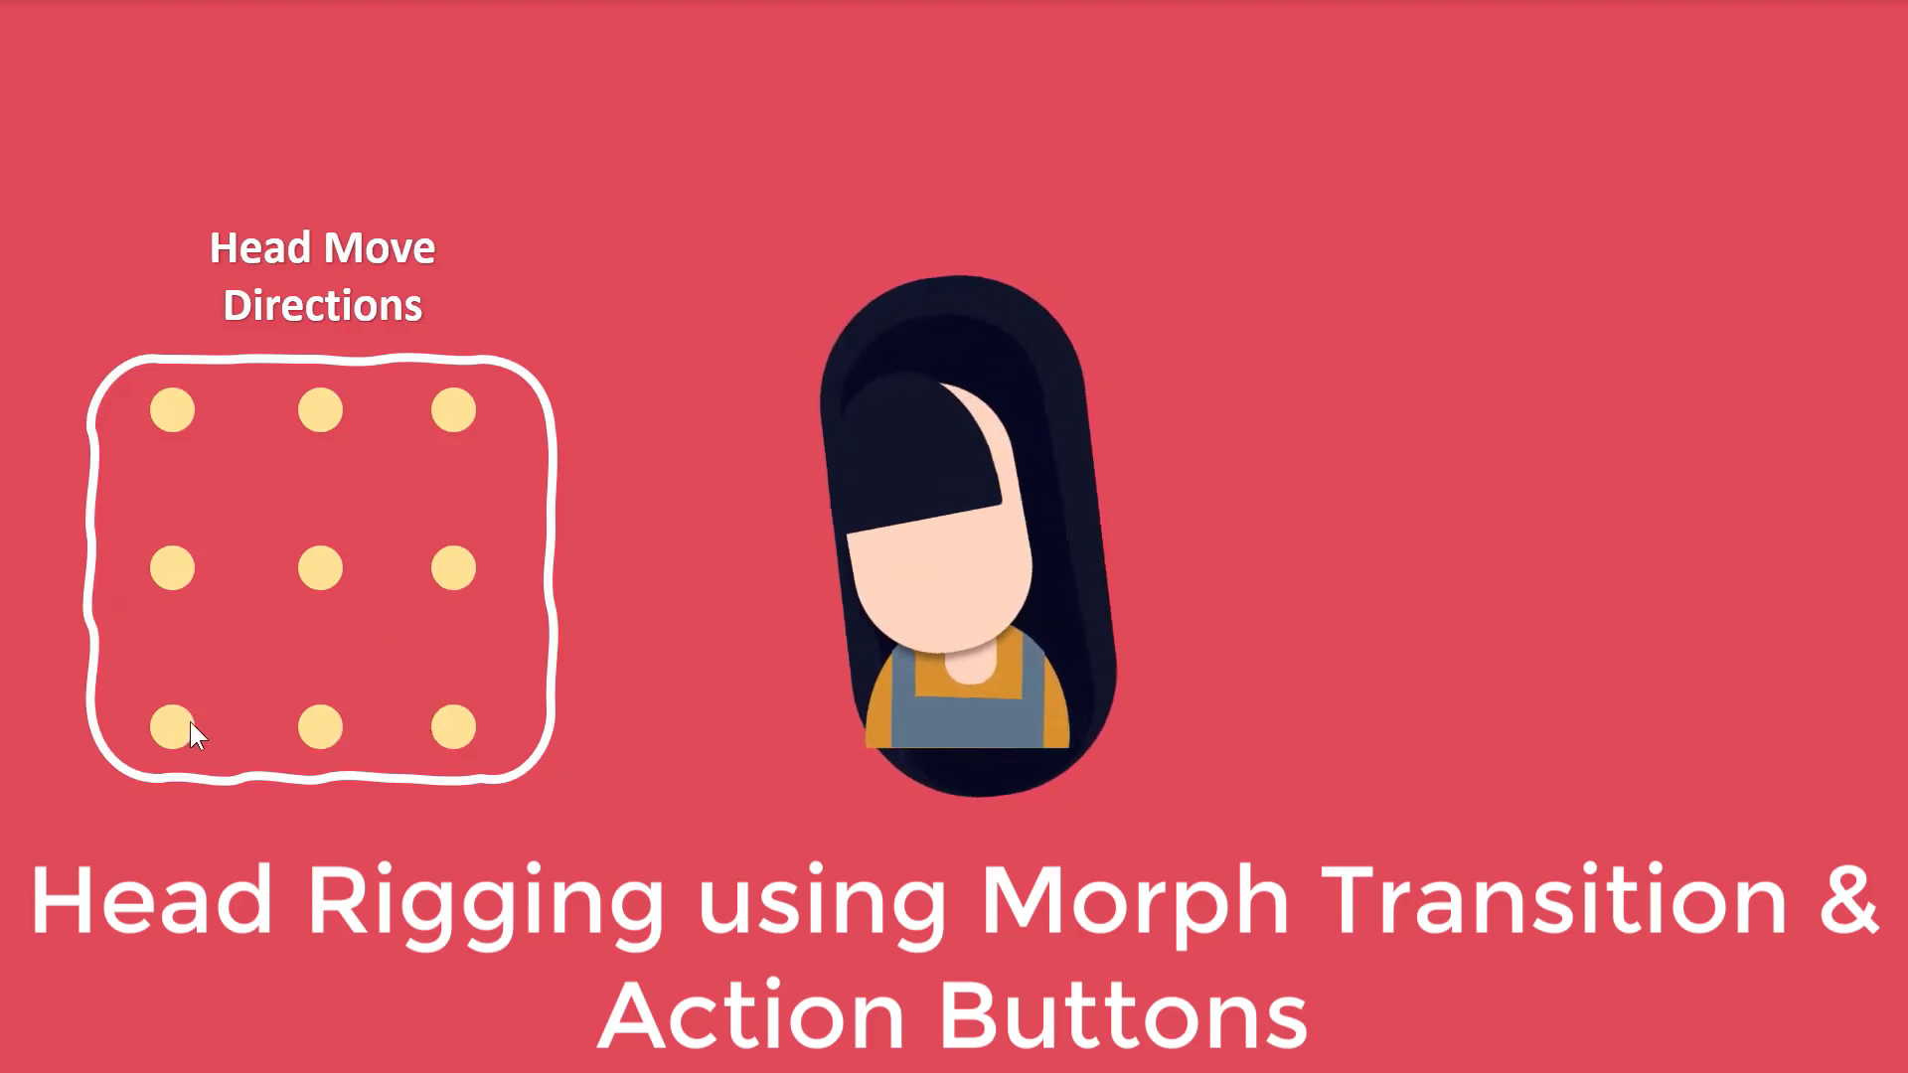
click(185, 584)
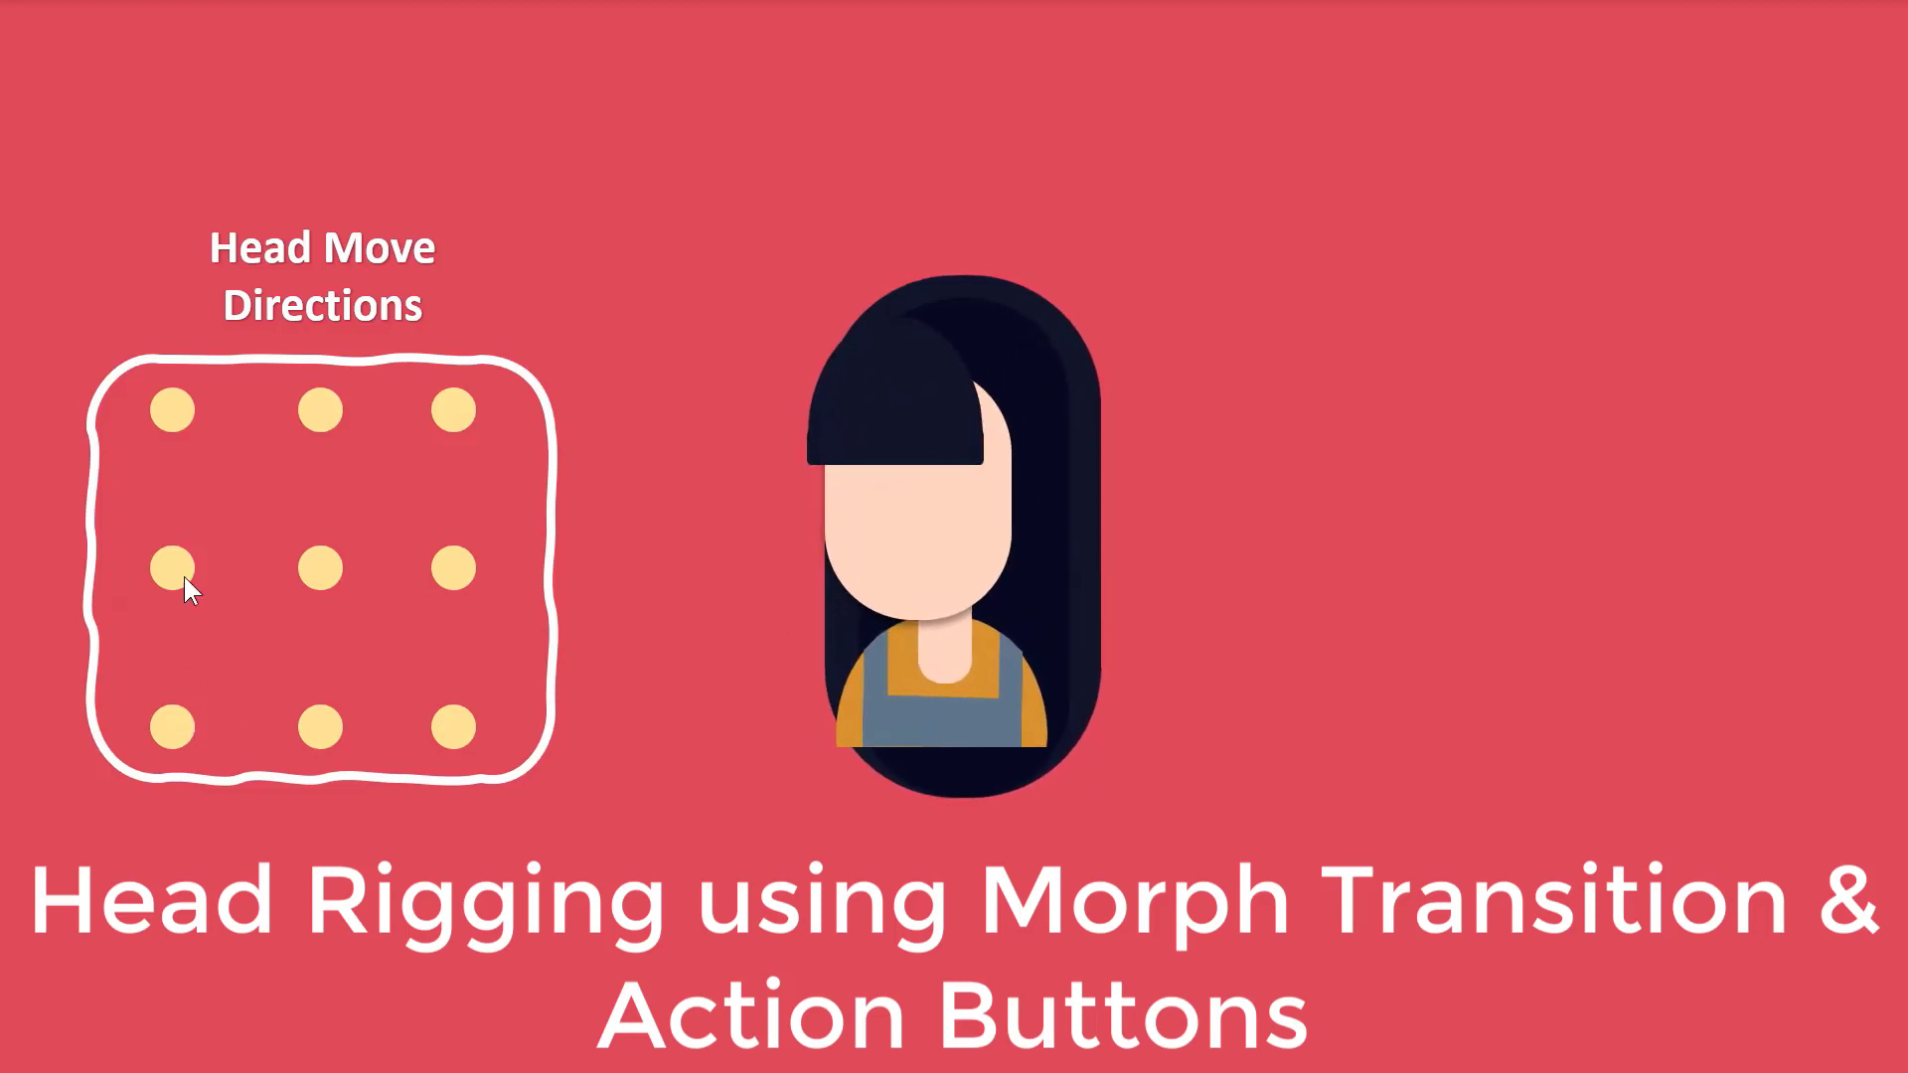
click(175, 408)
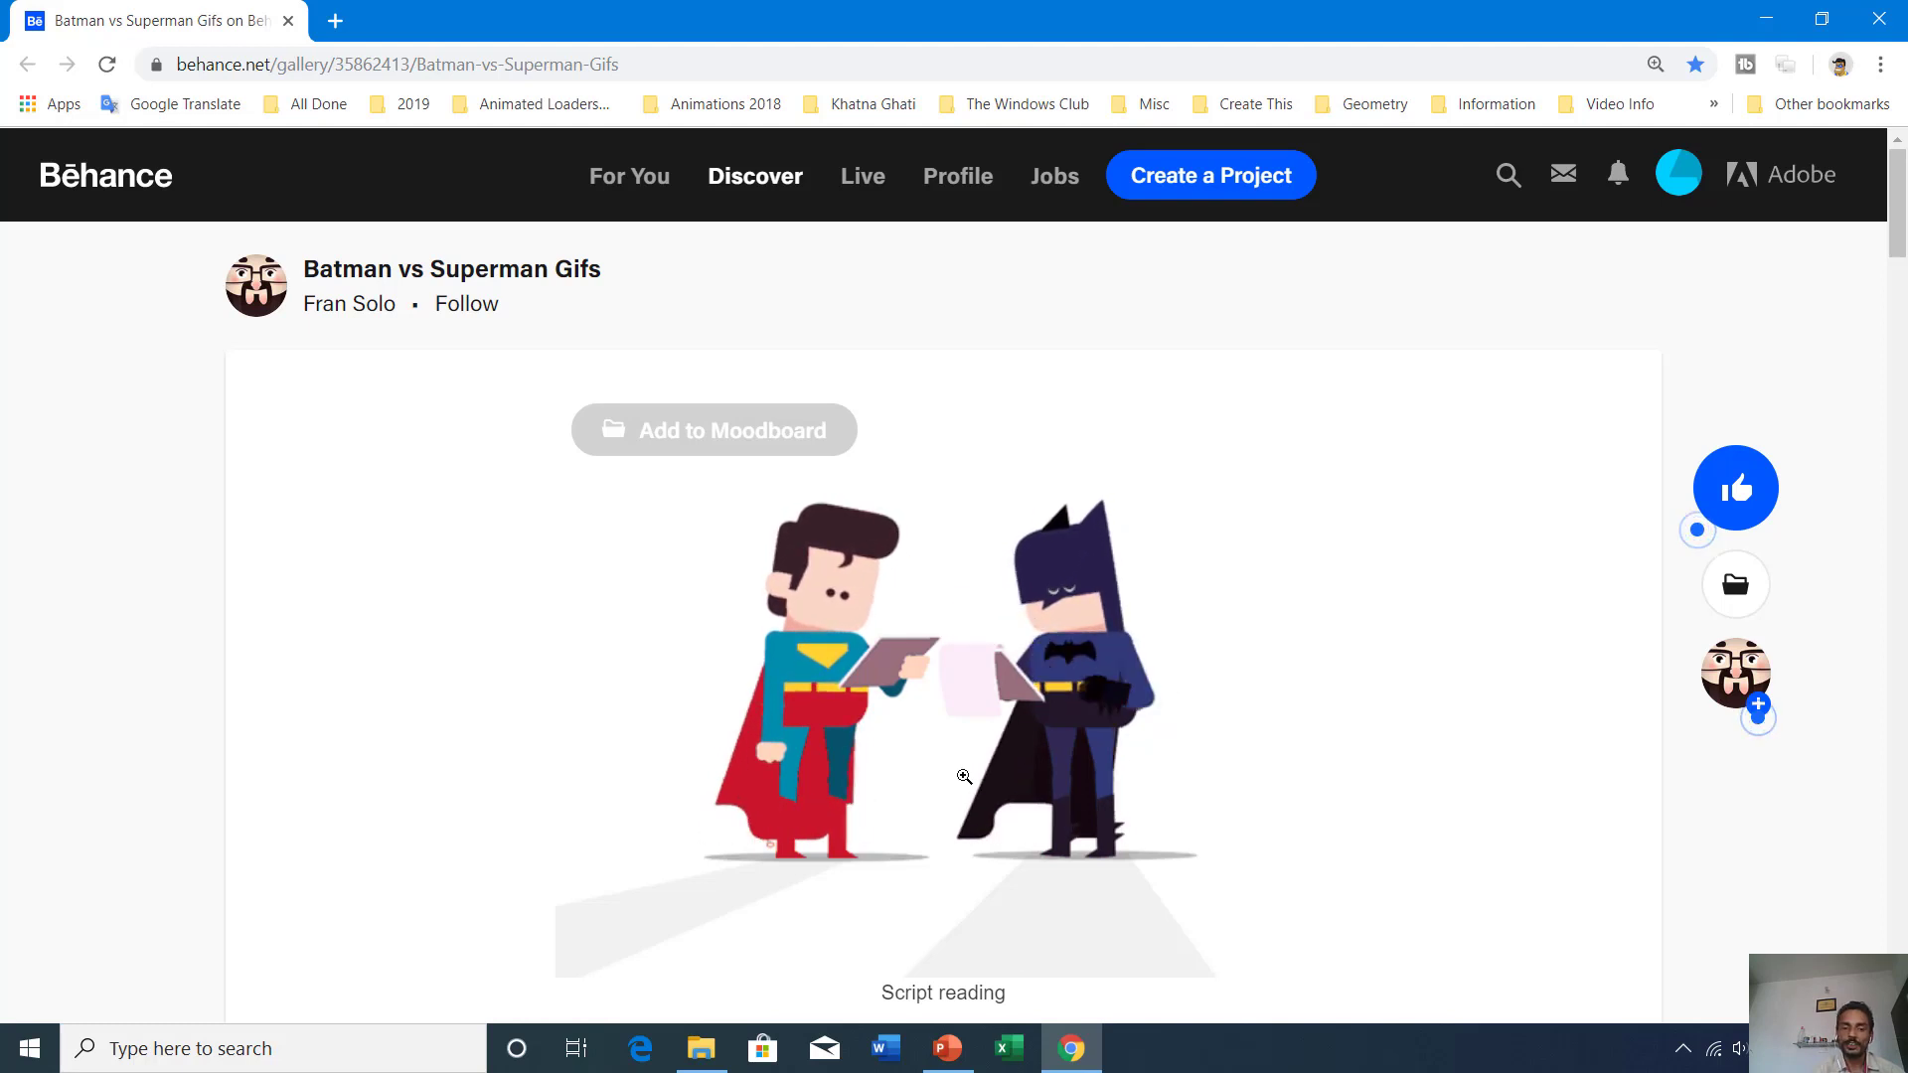
click(947, 1048)
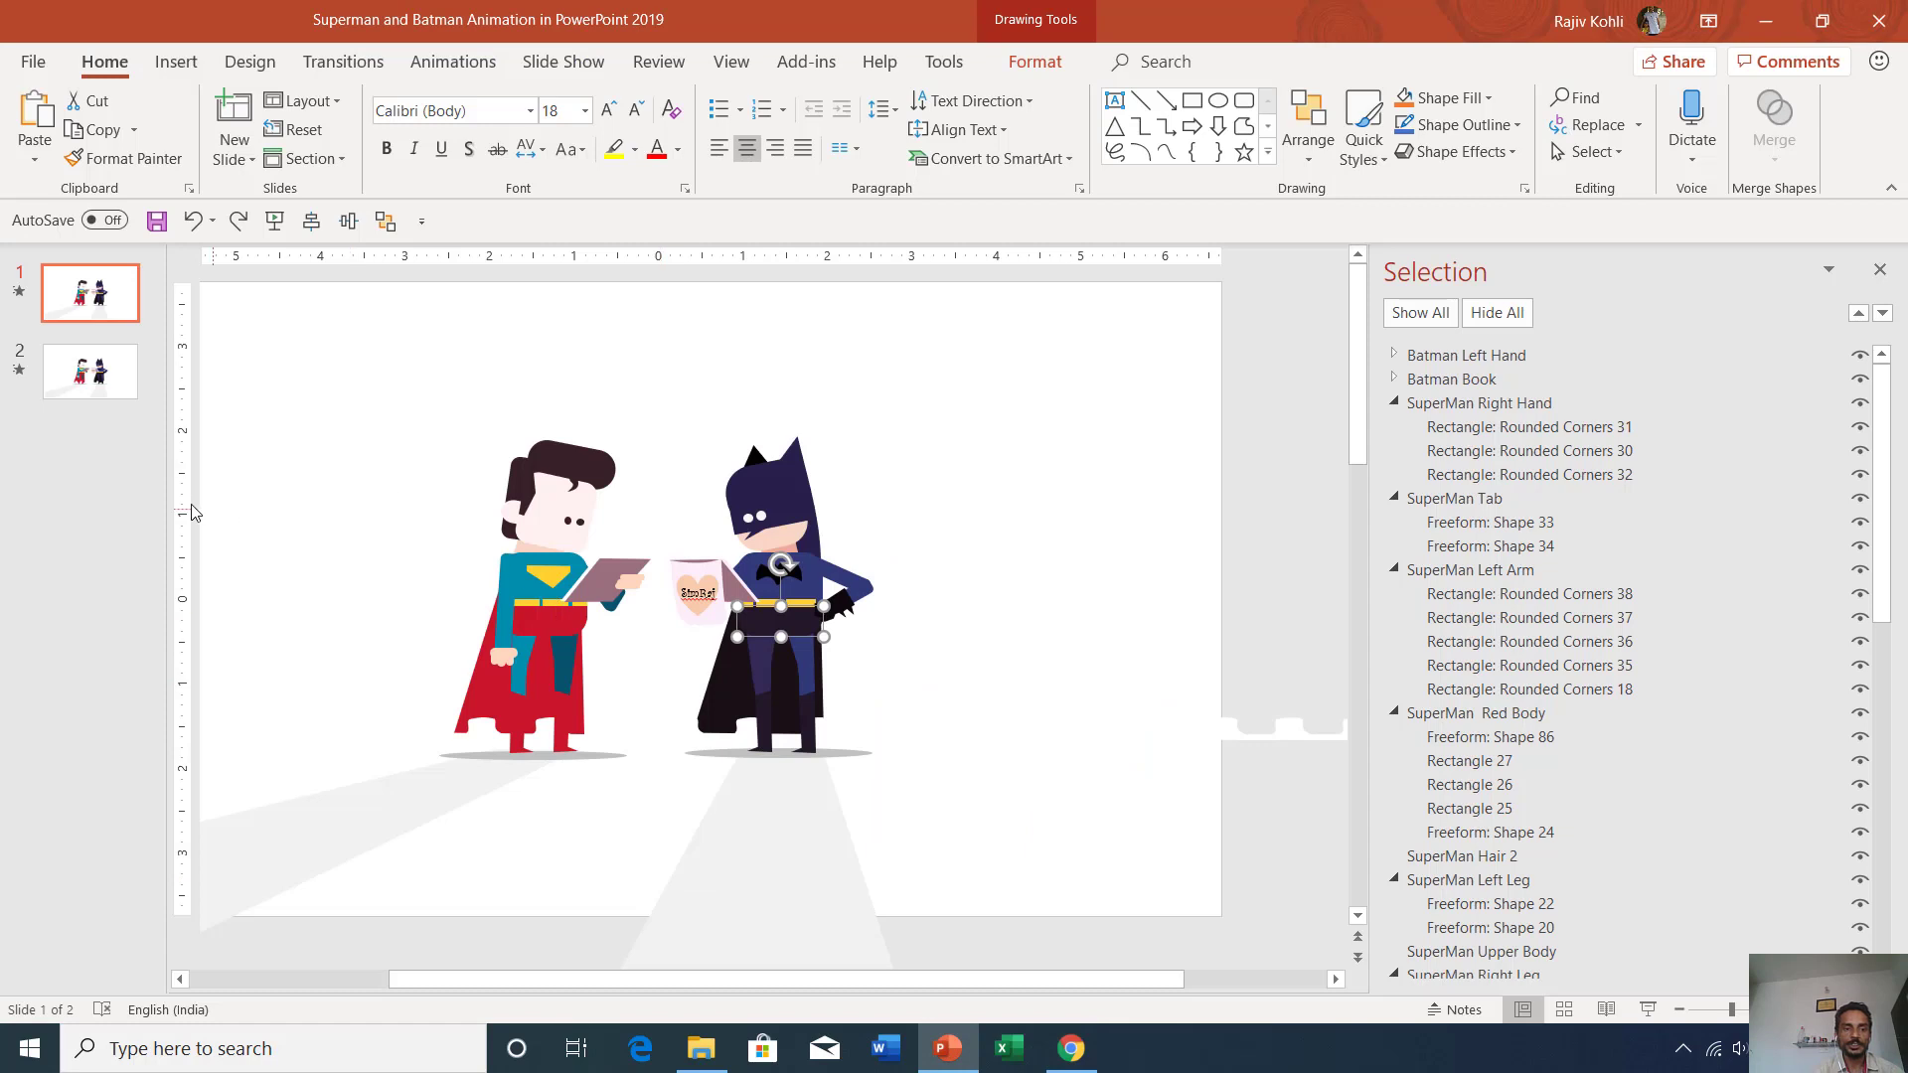
drag(159, 462, 6, 464)
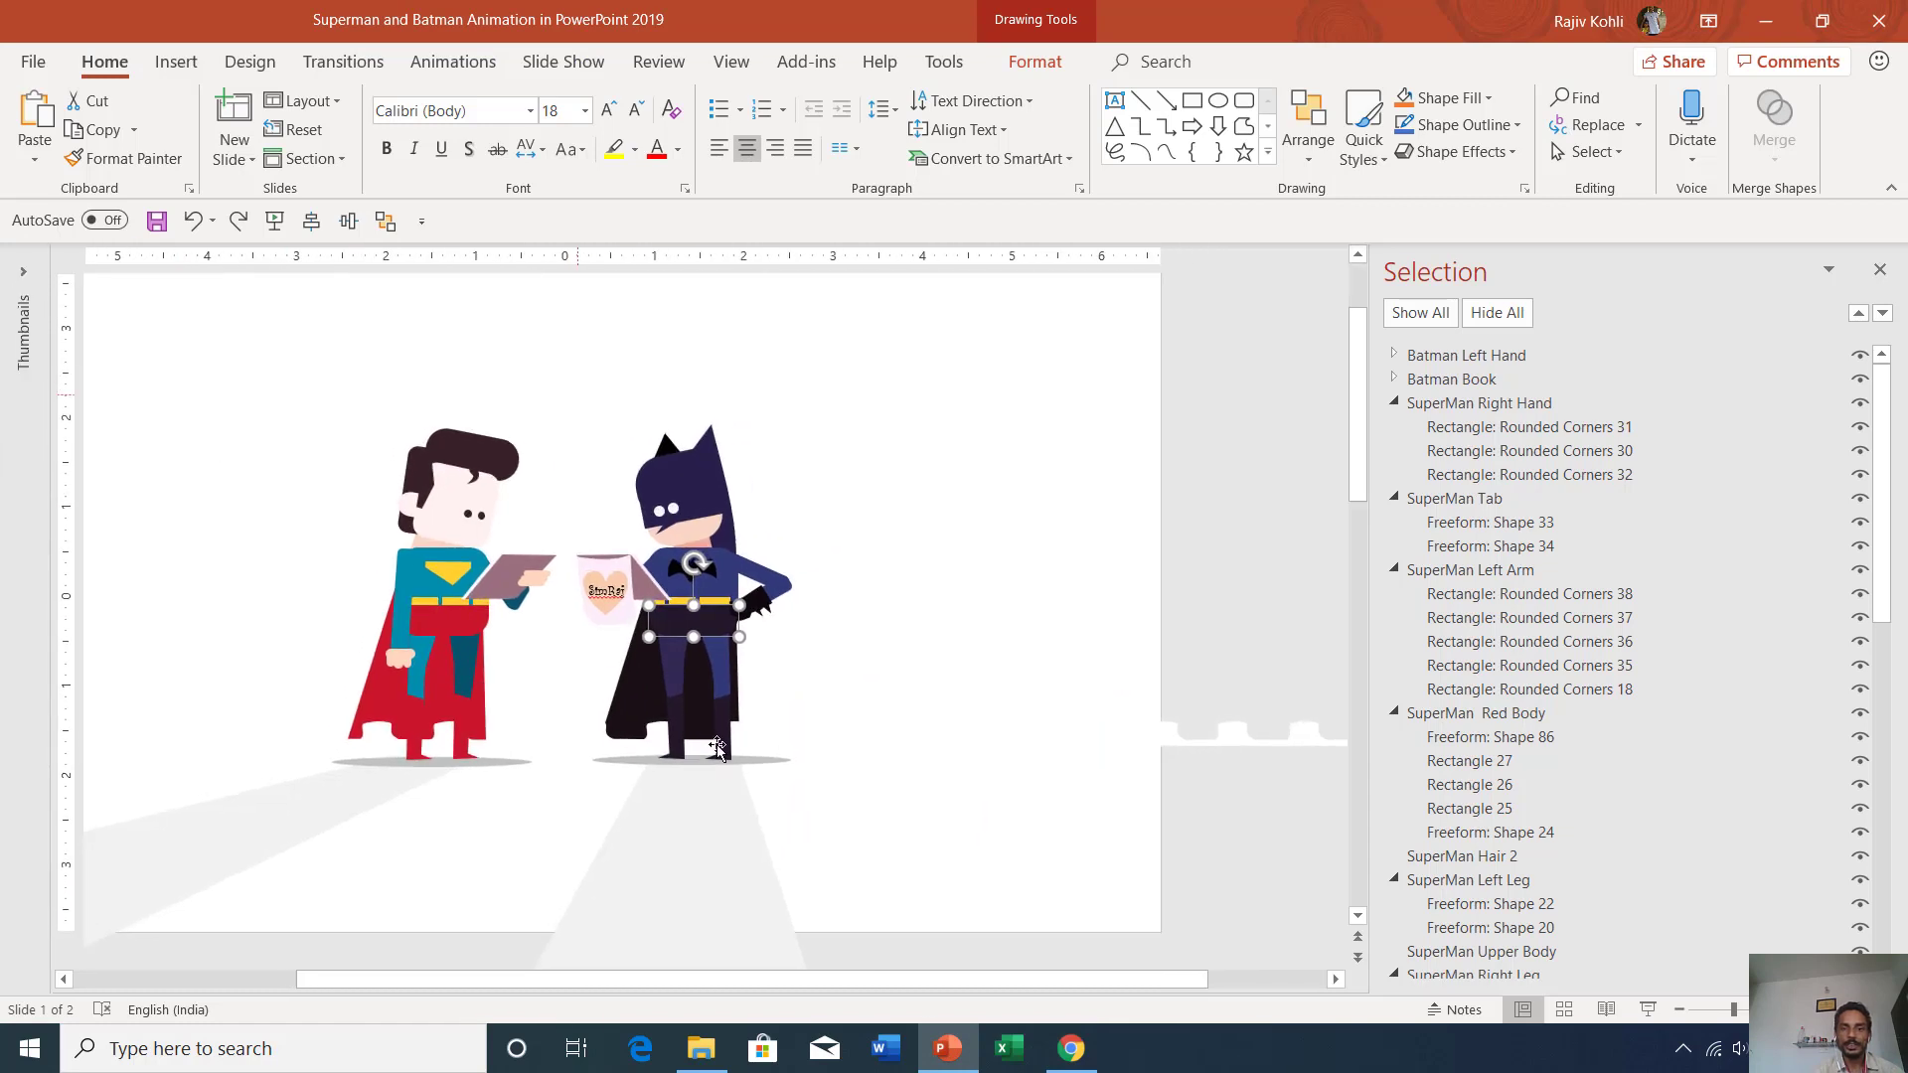
Close the Selection Pane, open the Animation Pane, and widen it to show the 10-second timeline
click(1878, 270)
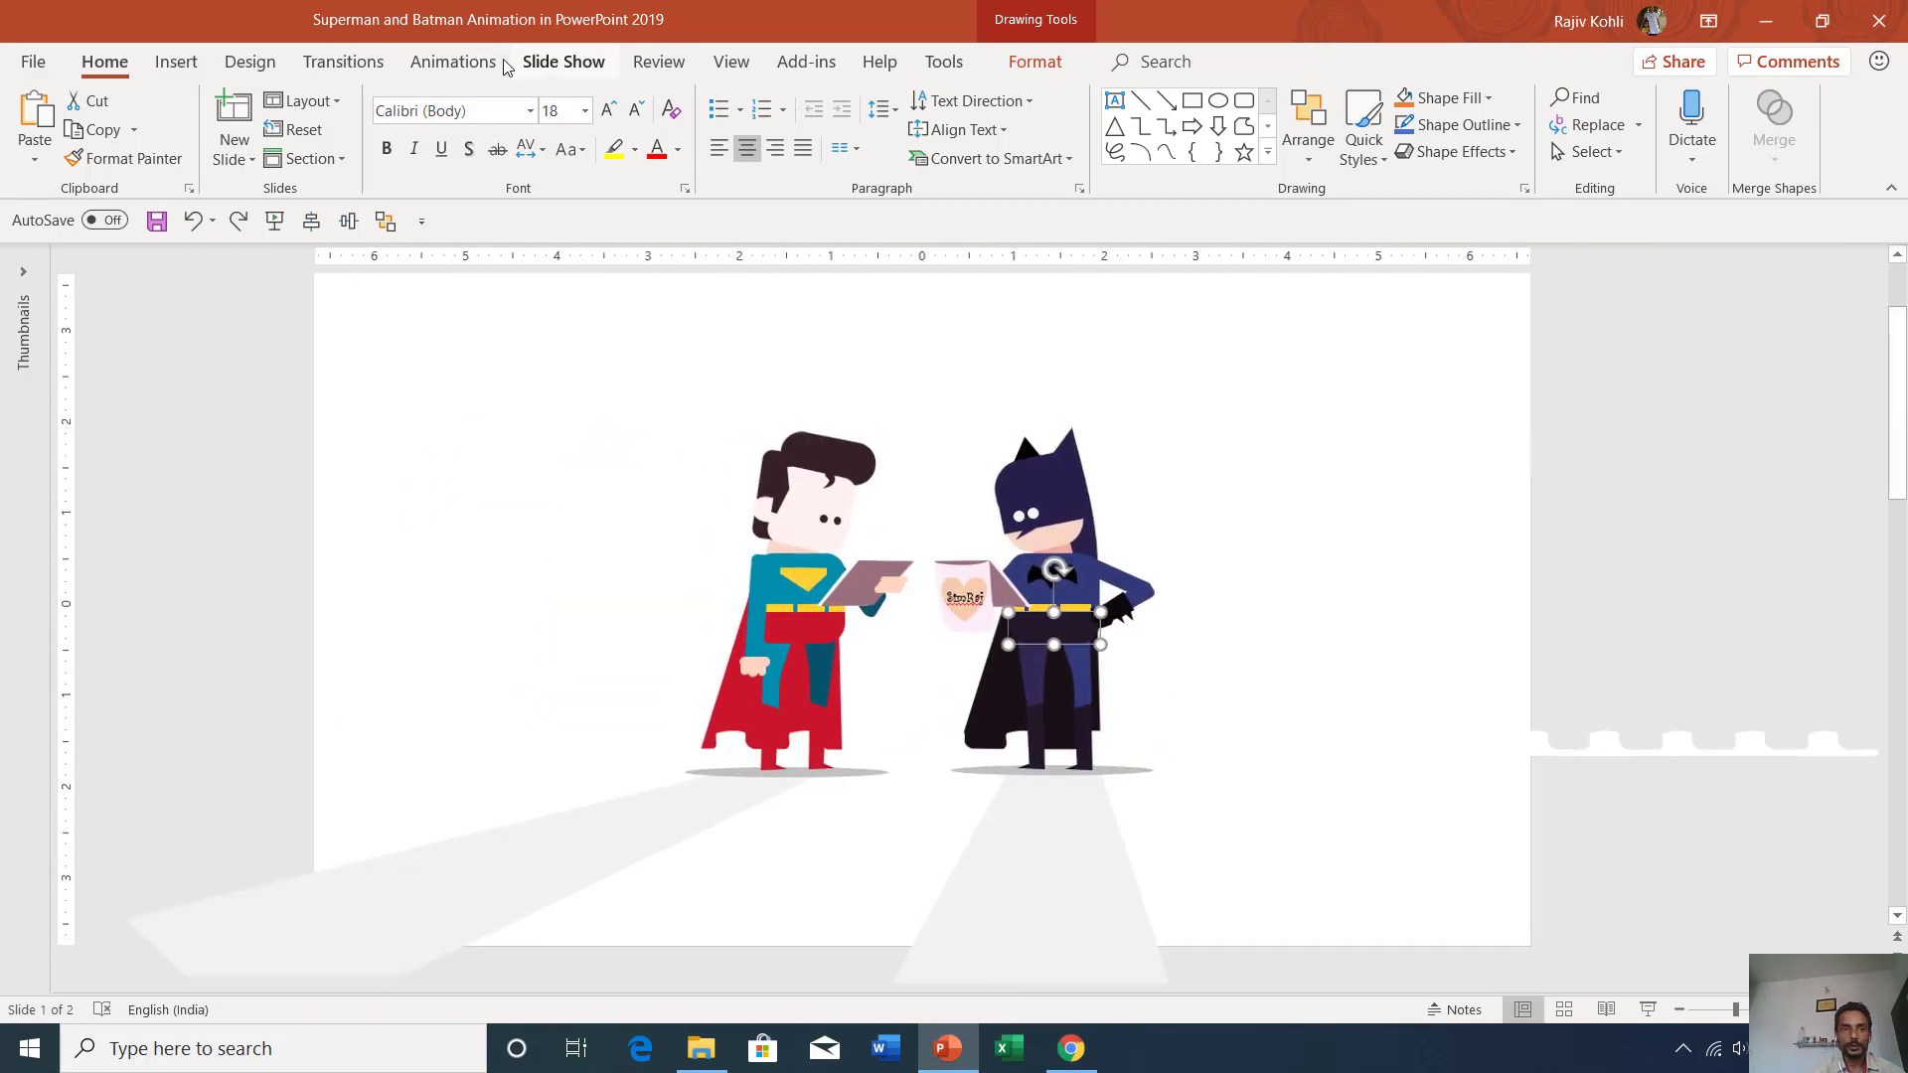
click(487, 66)
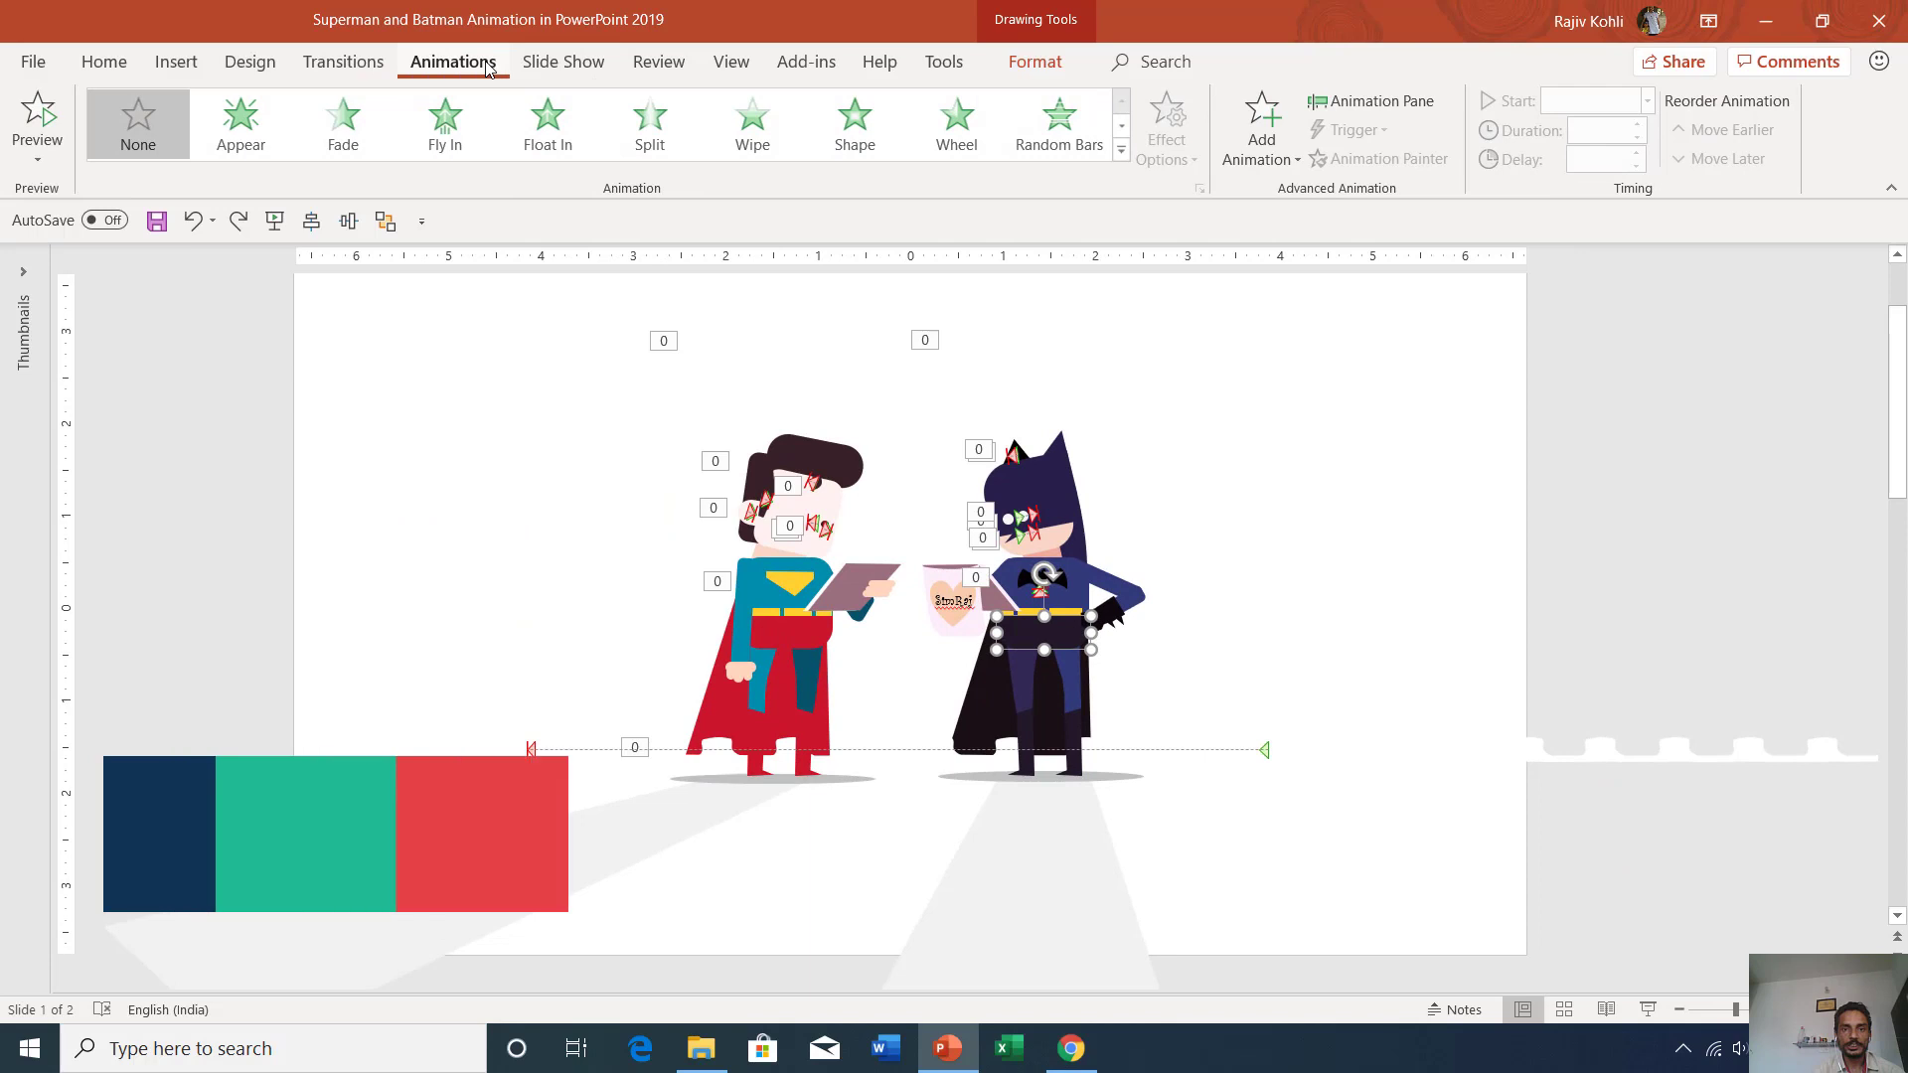
click(1403, 104)
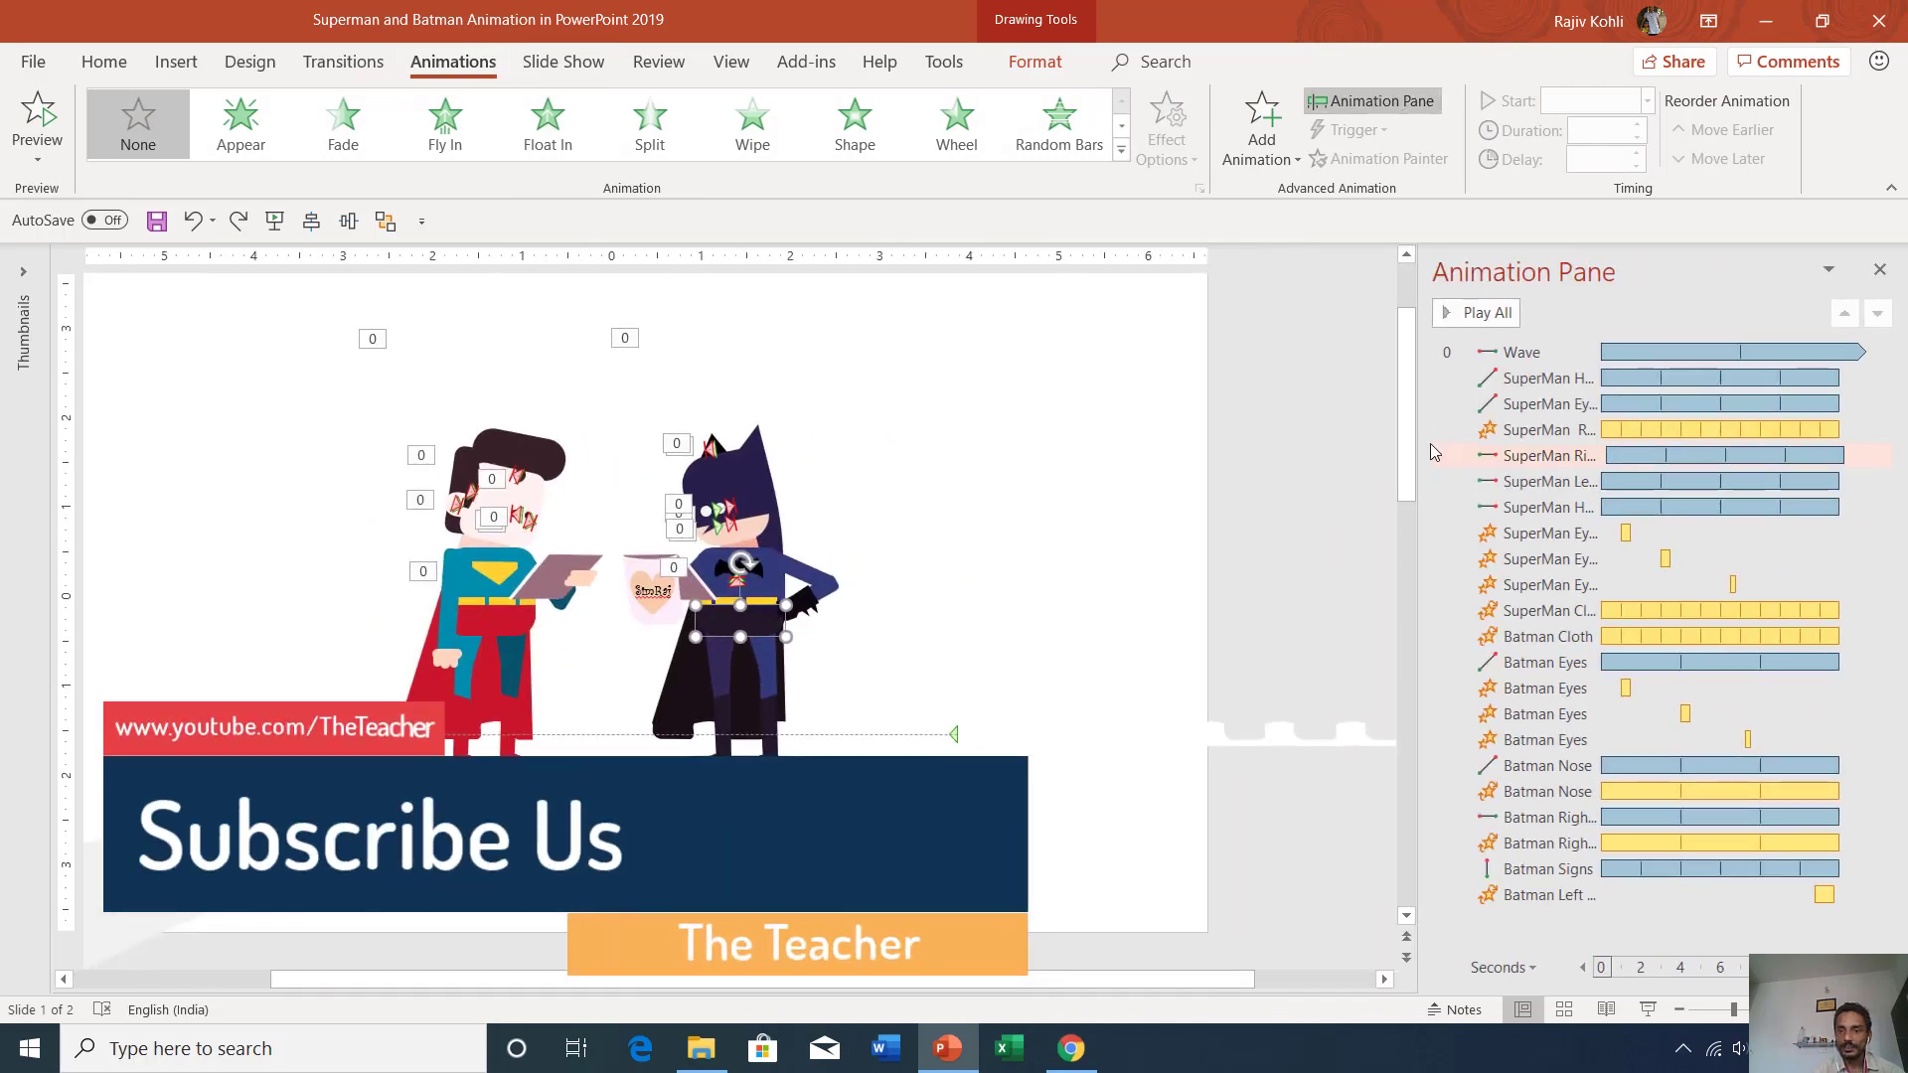
drag(1419, 447, 1339, 447)
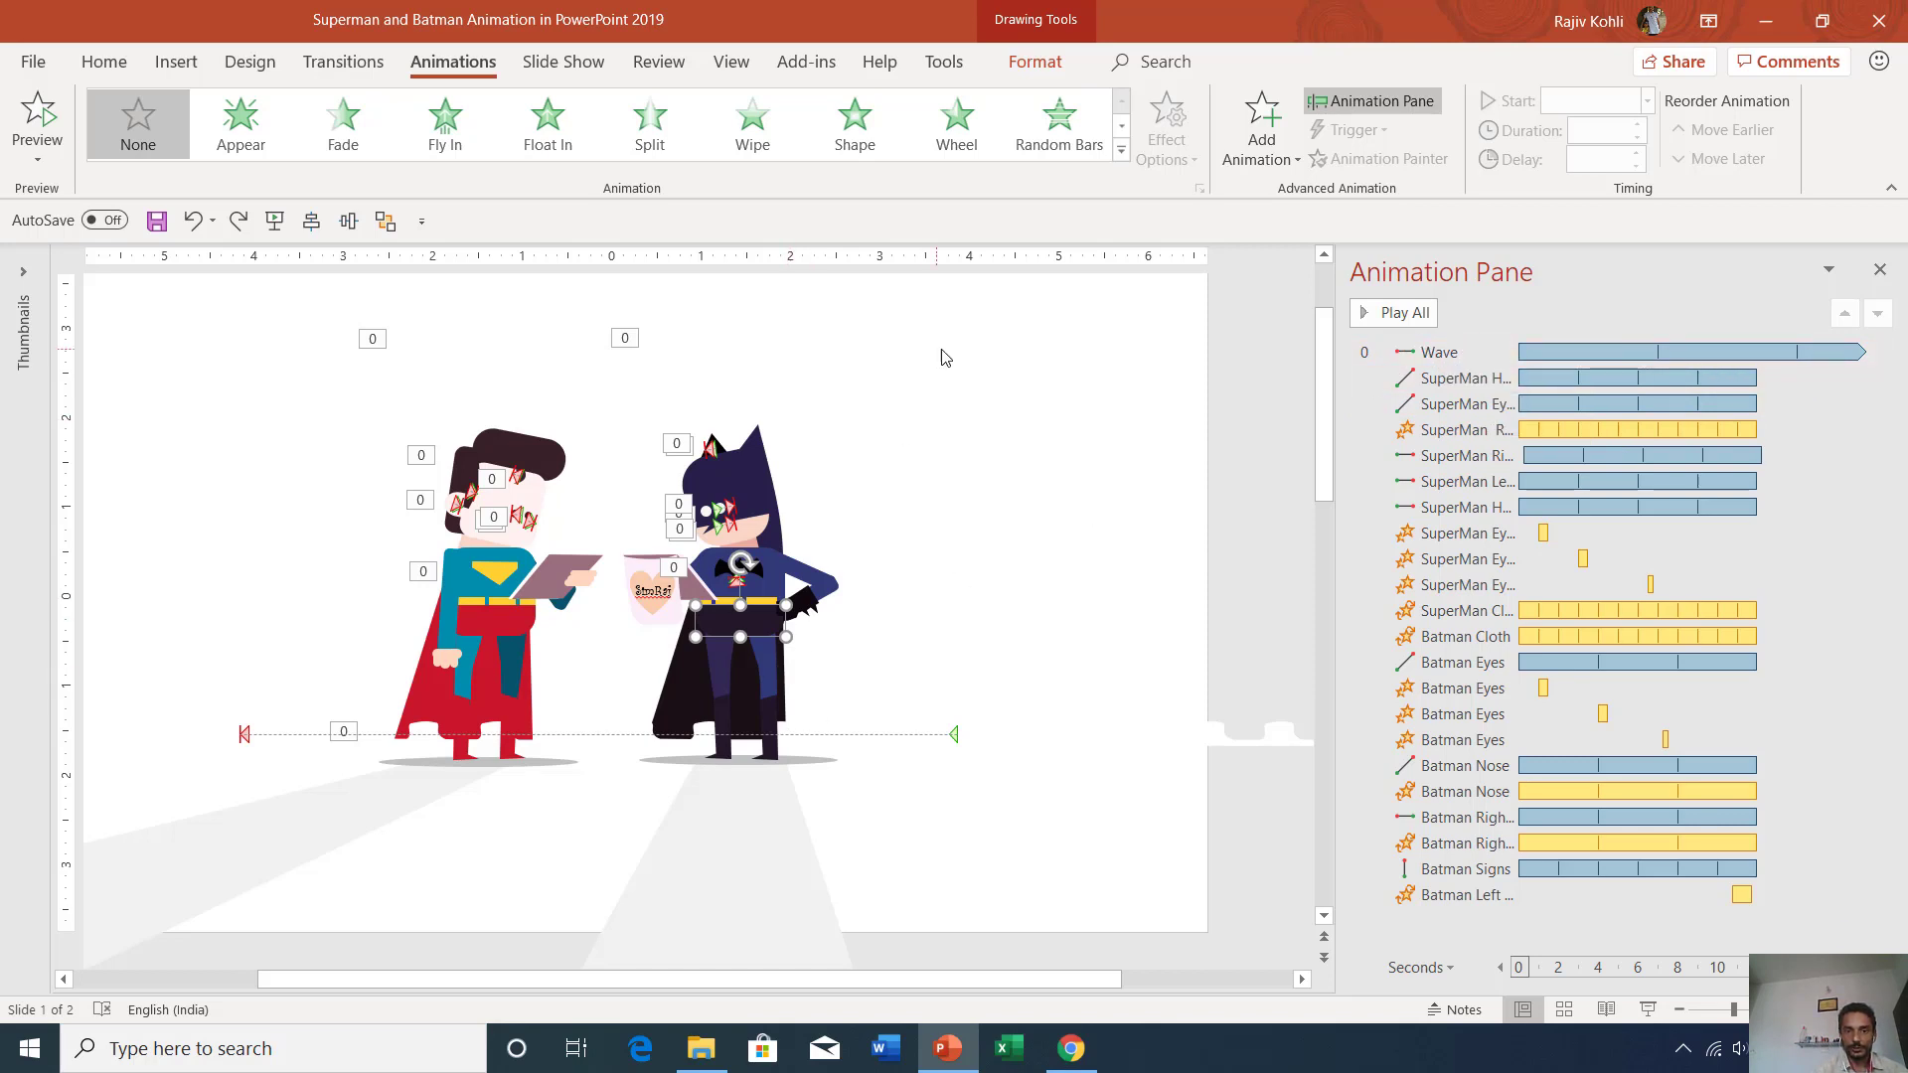
scroll(1023, 367, down, 2)
Open Format Background and set the slide's solid fill colour to blue
right_click(912, 482)
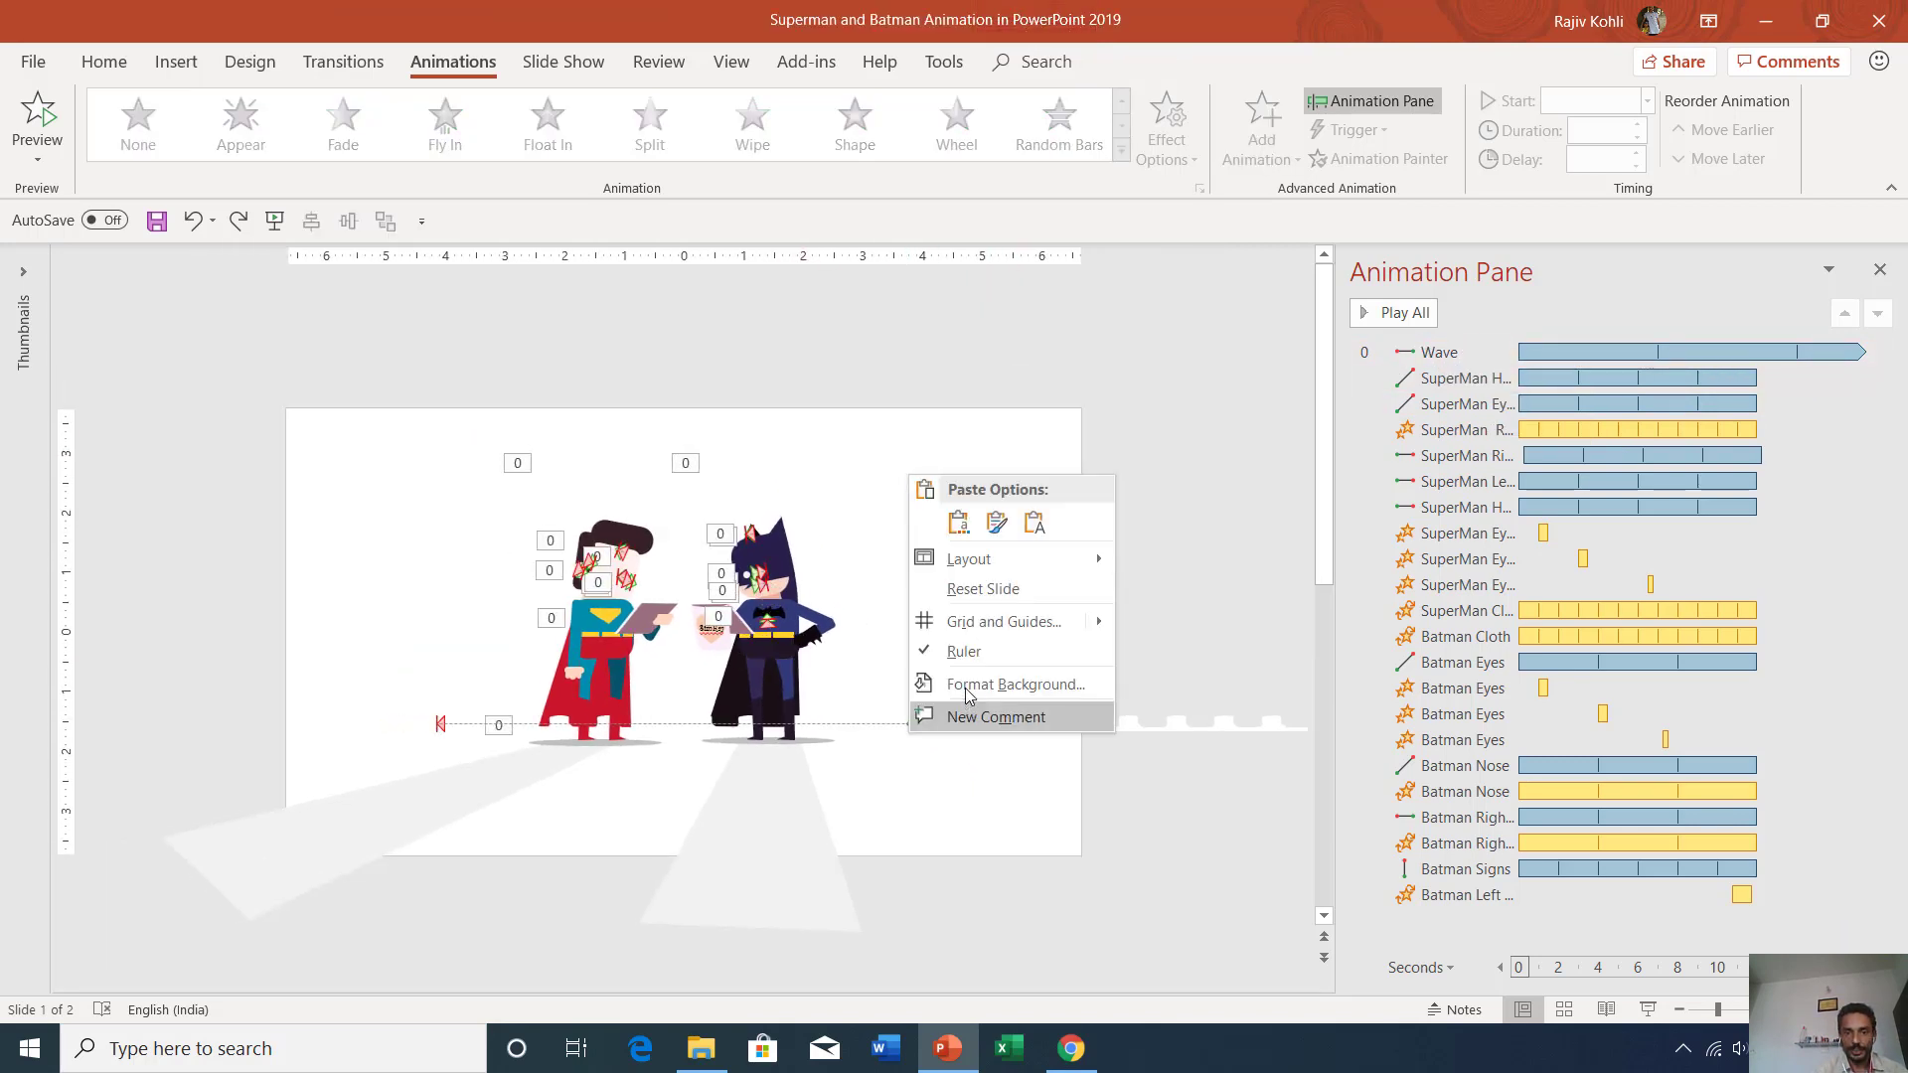
key(Escape)
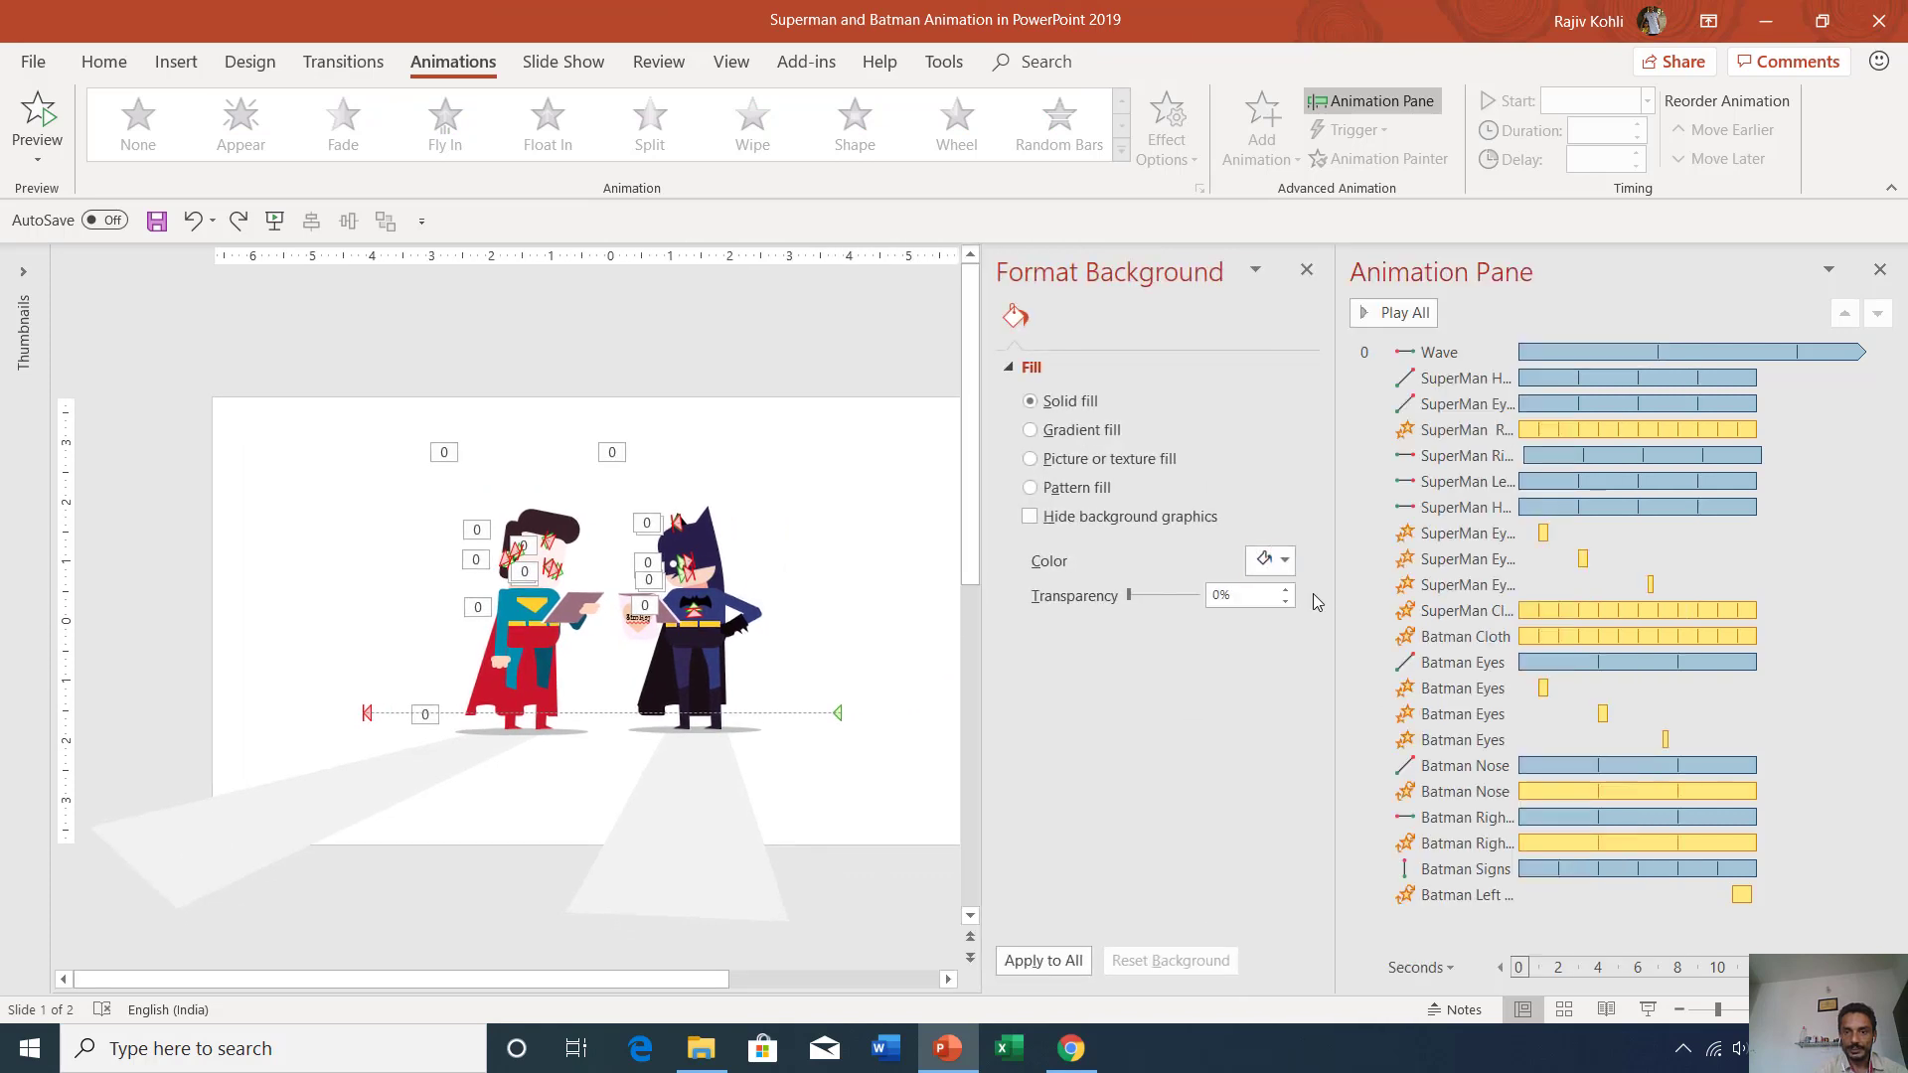
click(1271, 559)
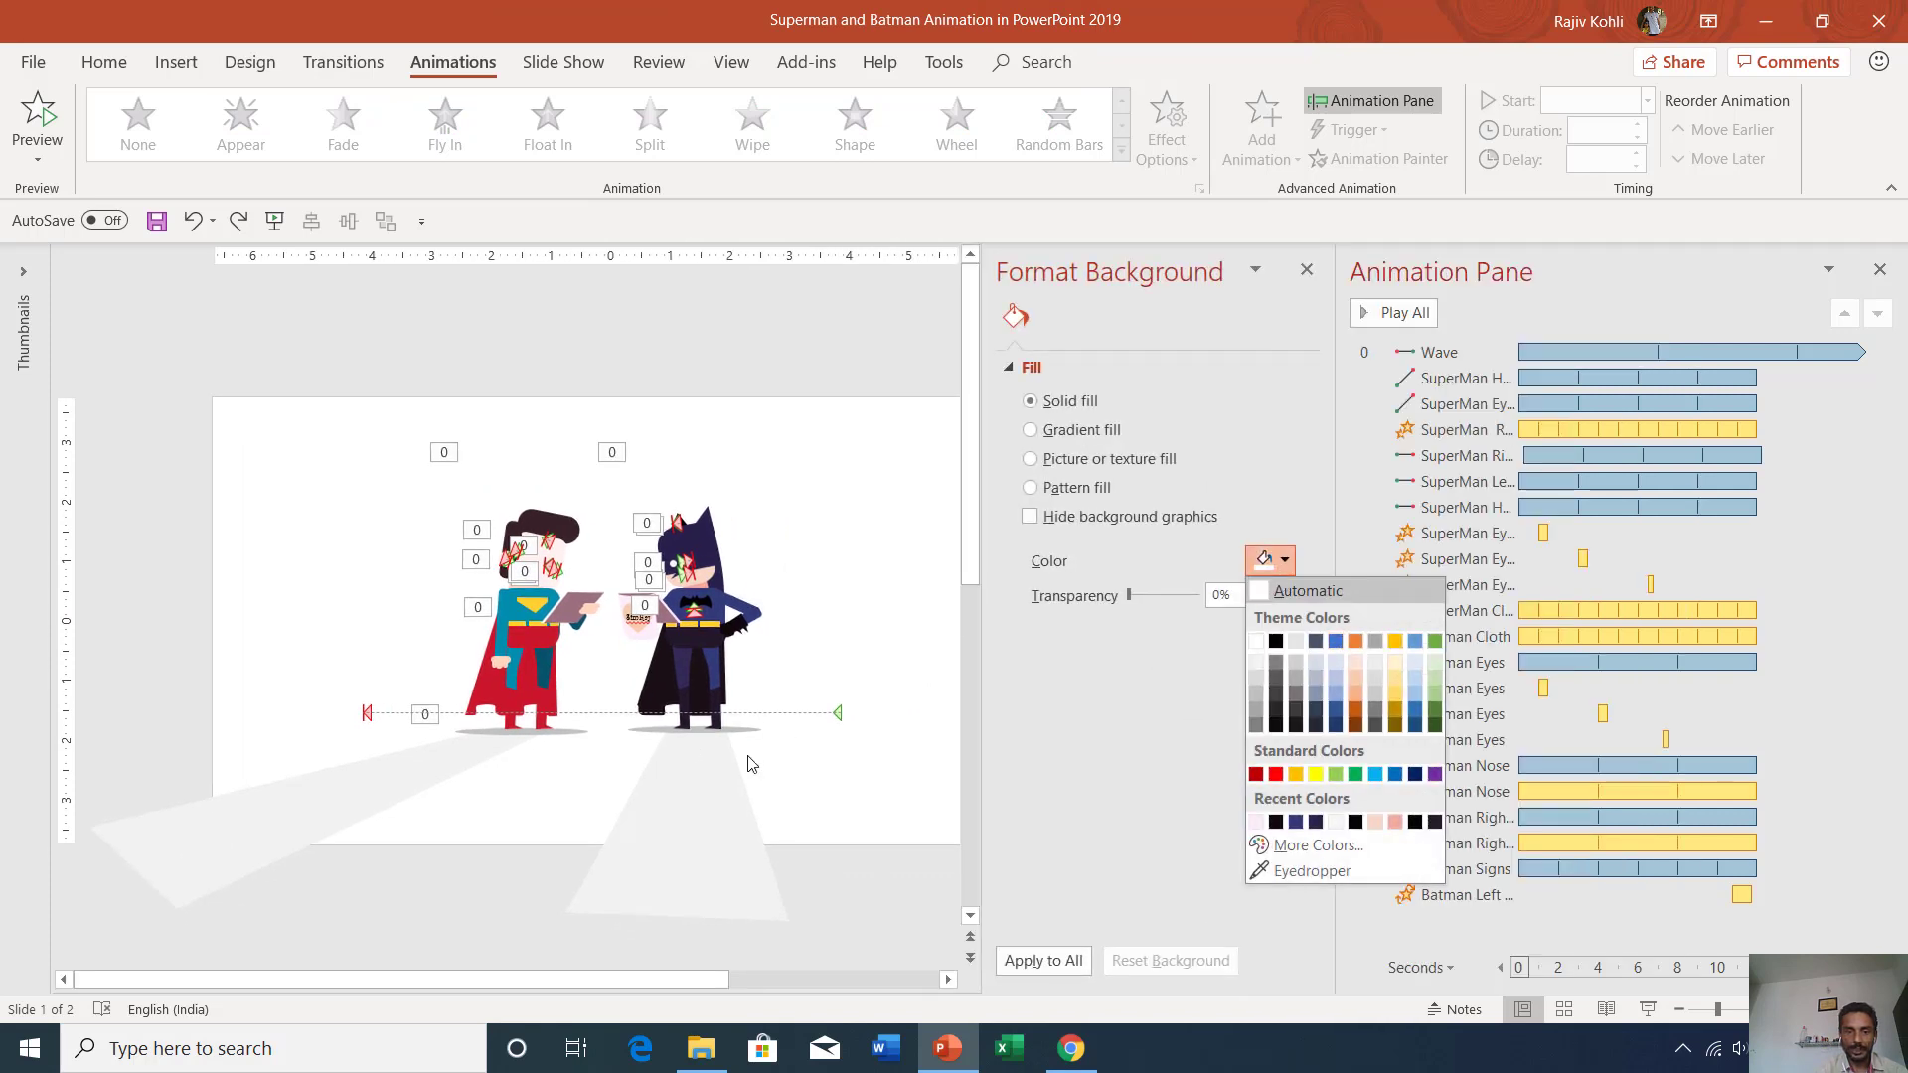
click(1334, 640)
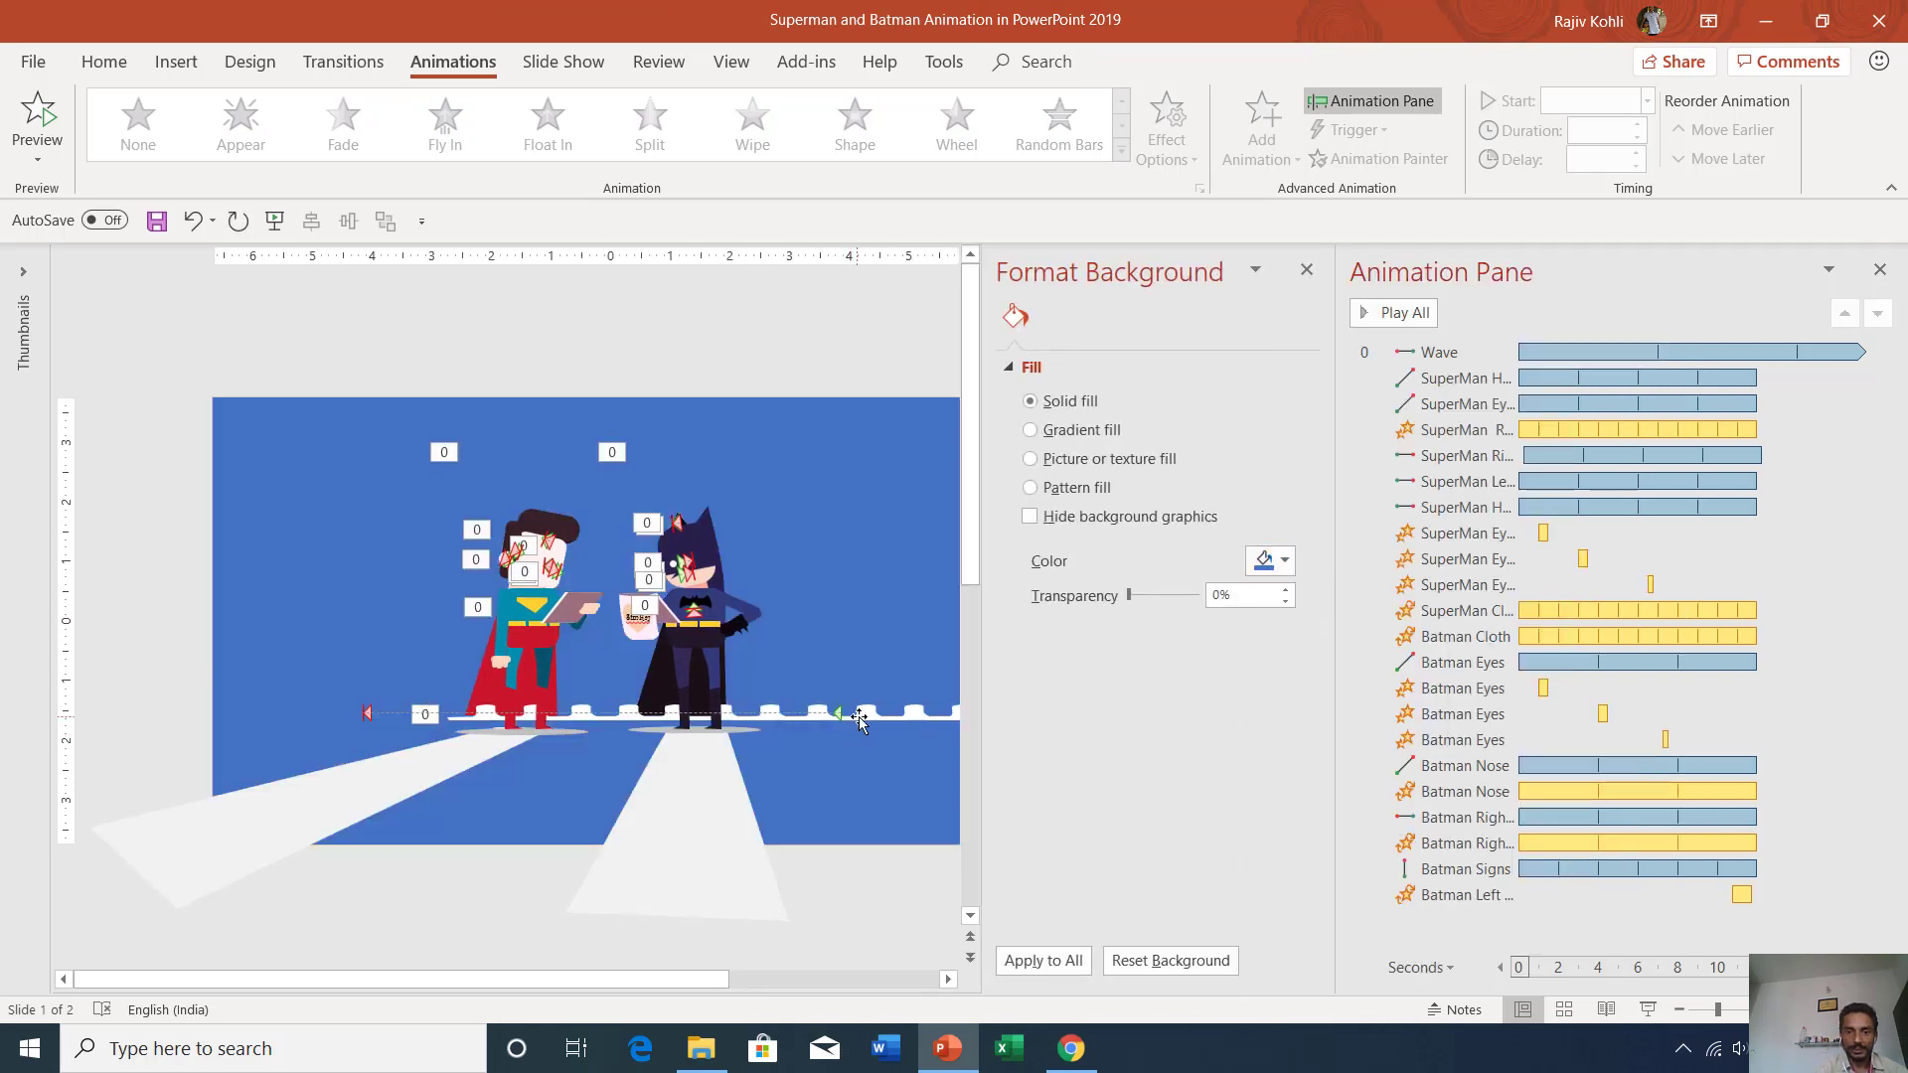
click(860, 711)
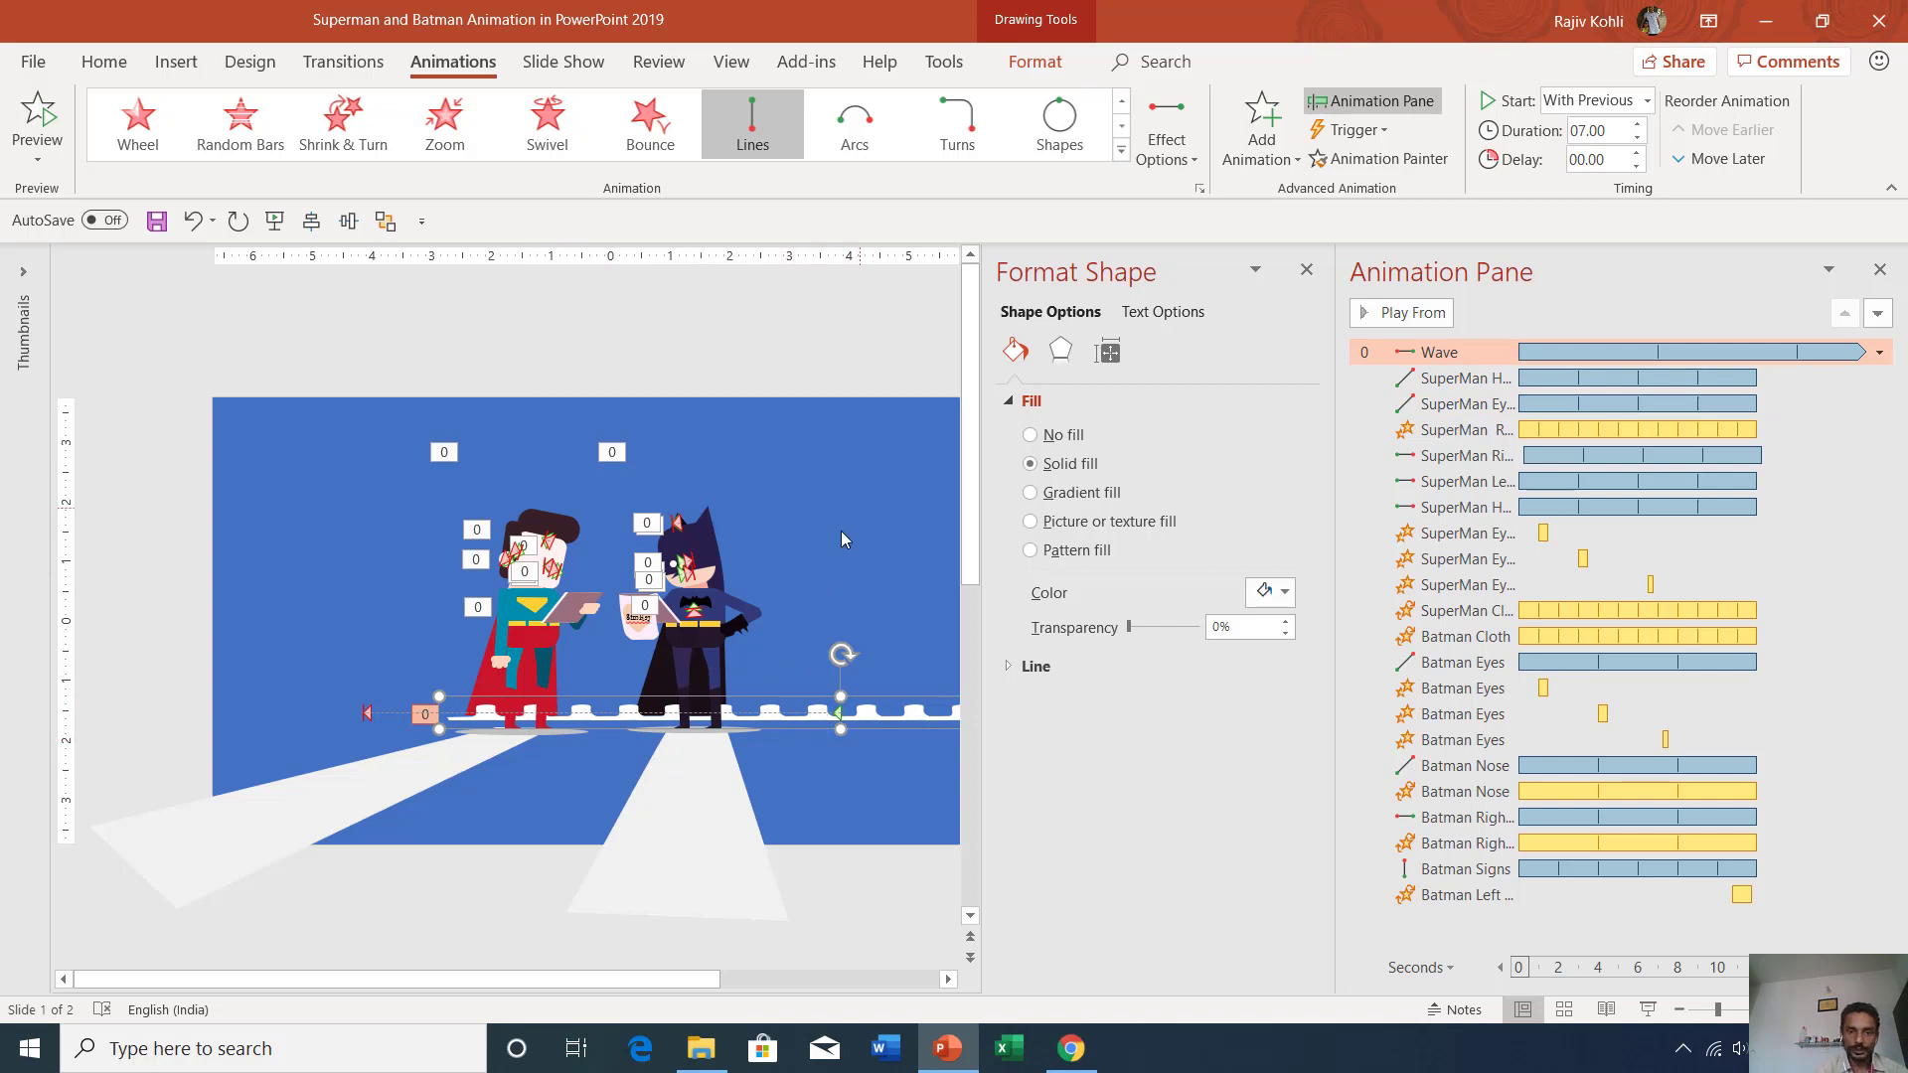
Change the slide background fill to white, then orange, and move the panes aside
right_click(864, 459)
click(924, 669)
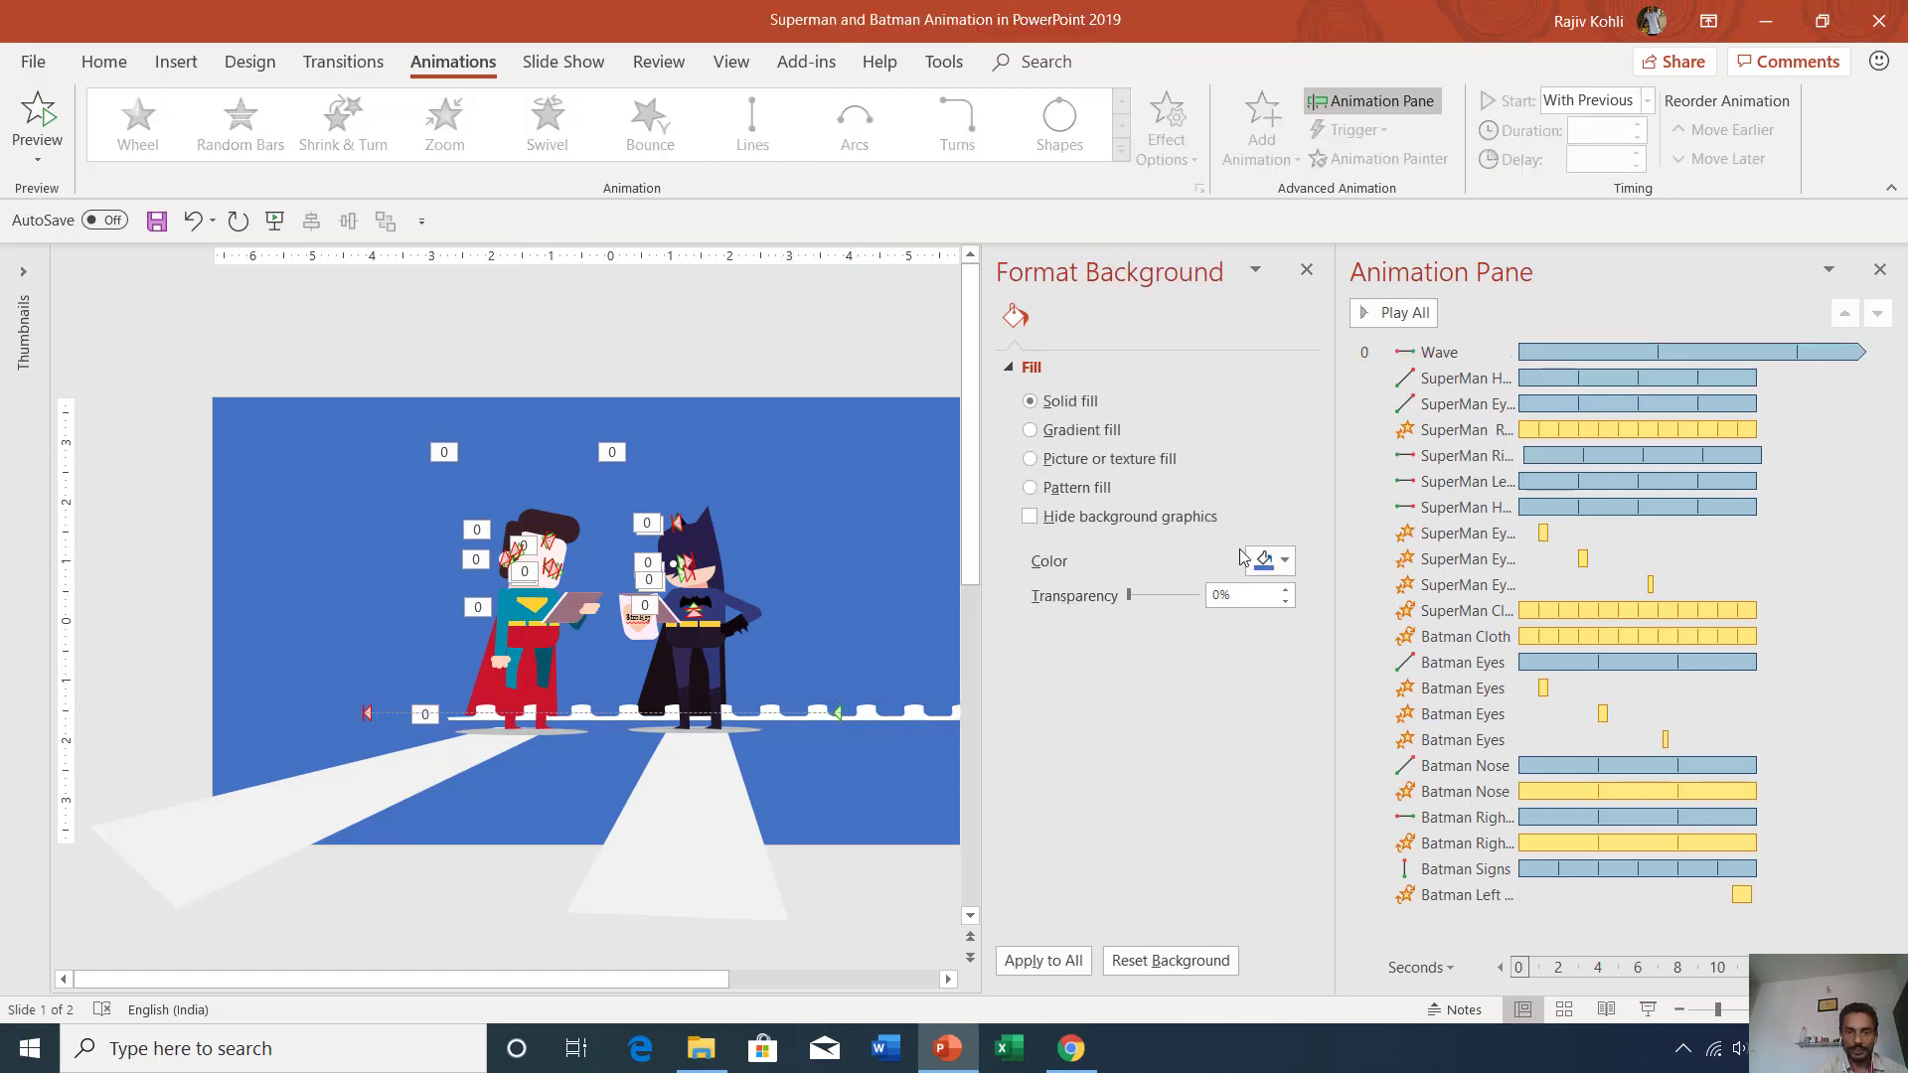
click(1271, 580)
click(1256, 642)
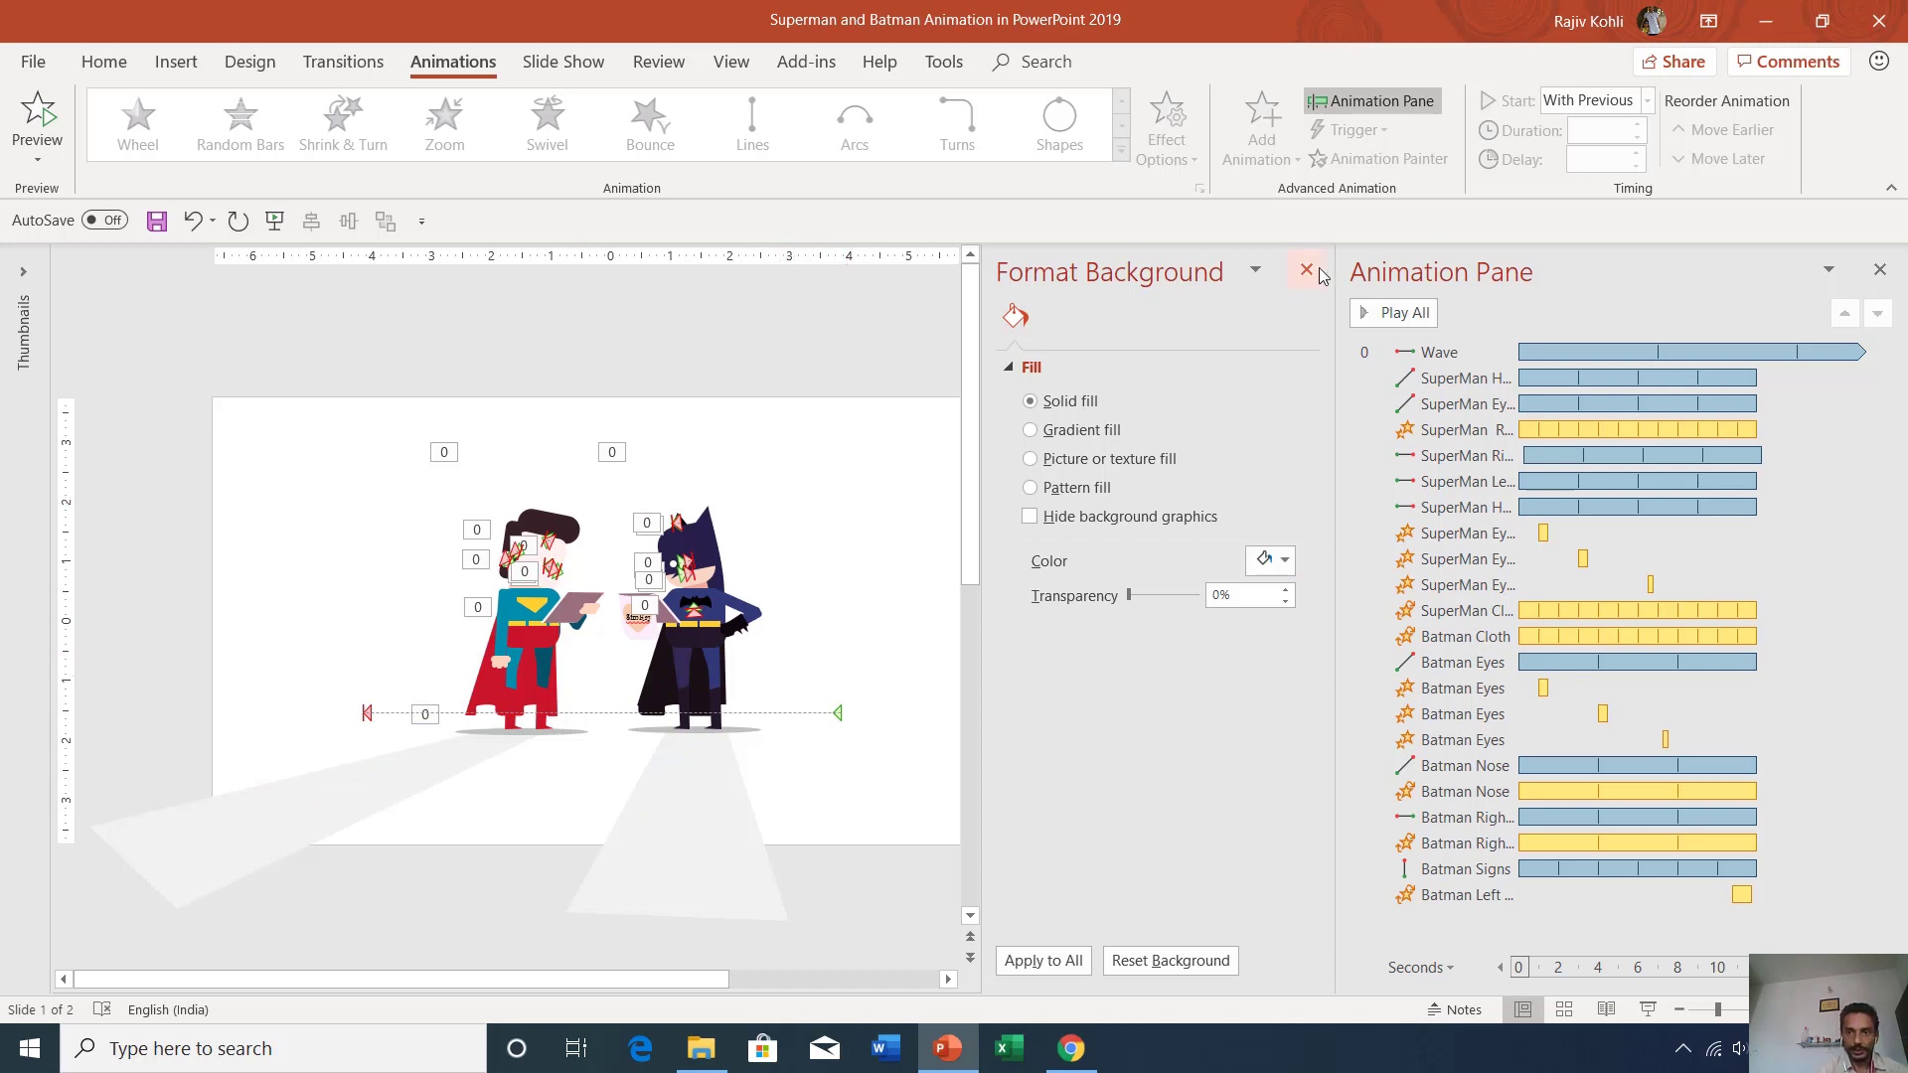
click(1275, 560)
click(1355, 640)
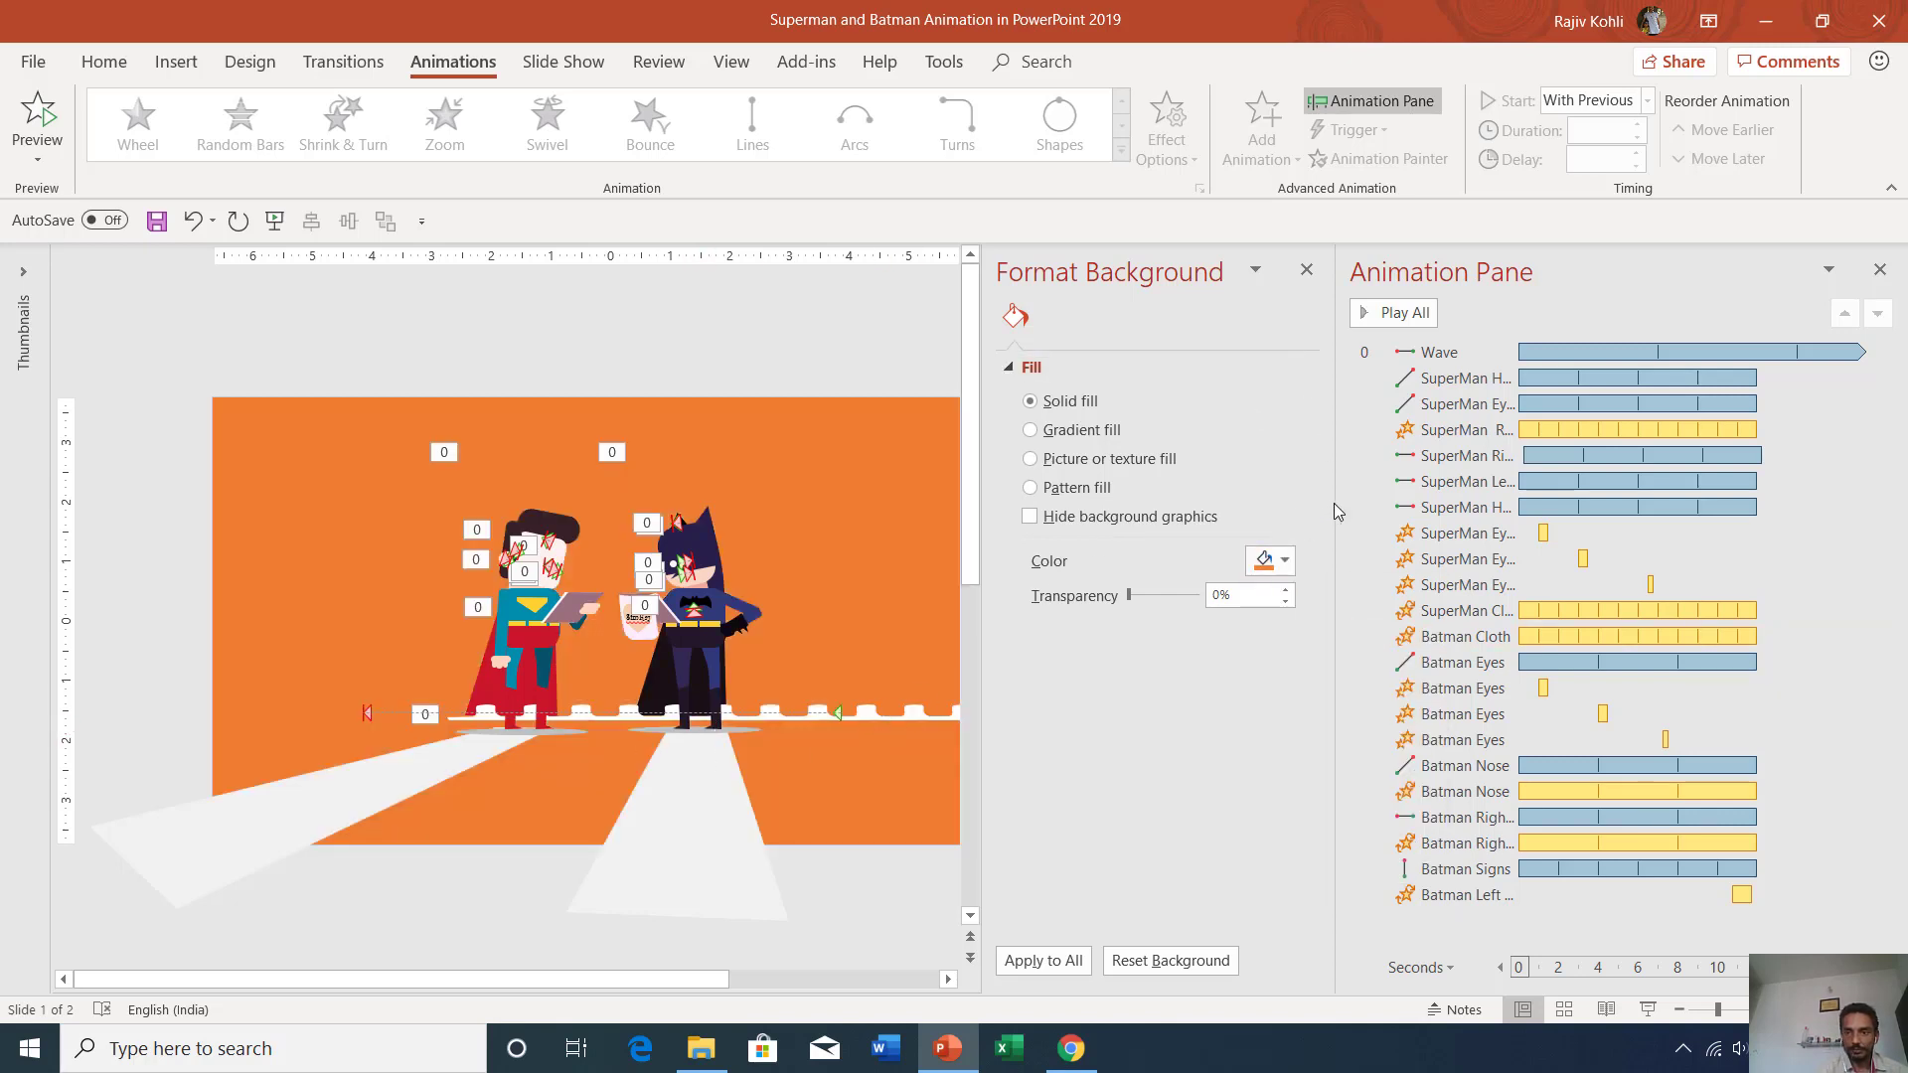
drag(1335, 502, 1570, 492)
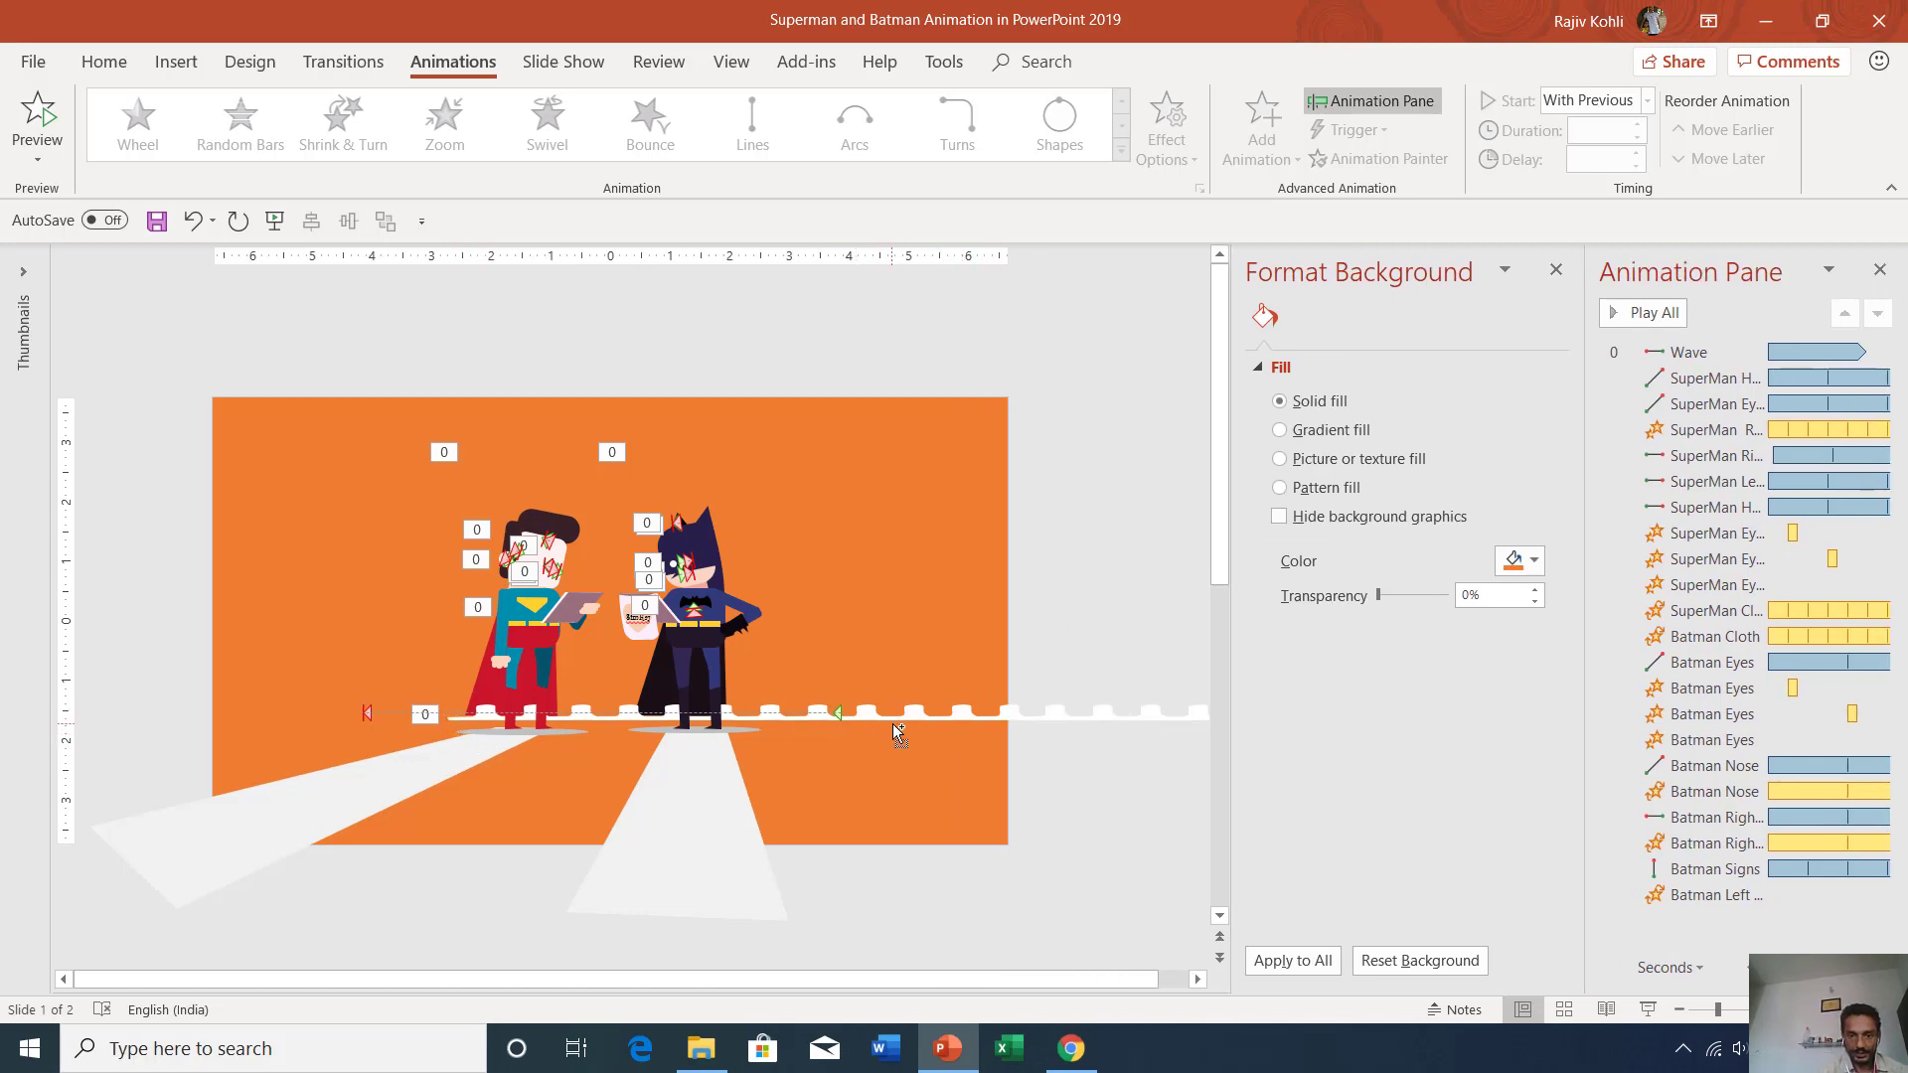
scroll(892, 724, down, 3)
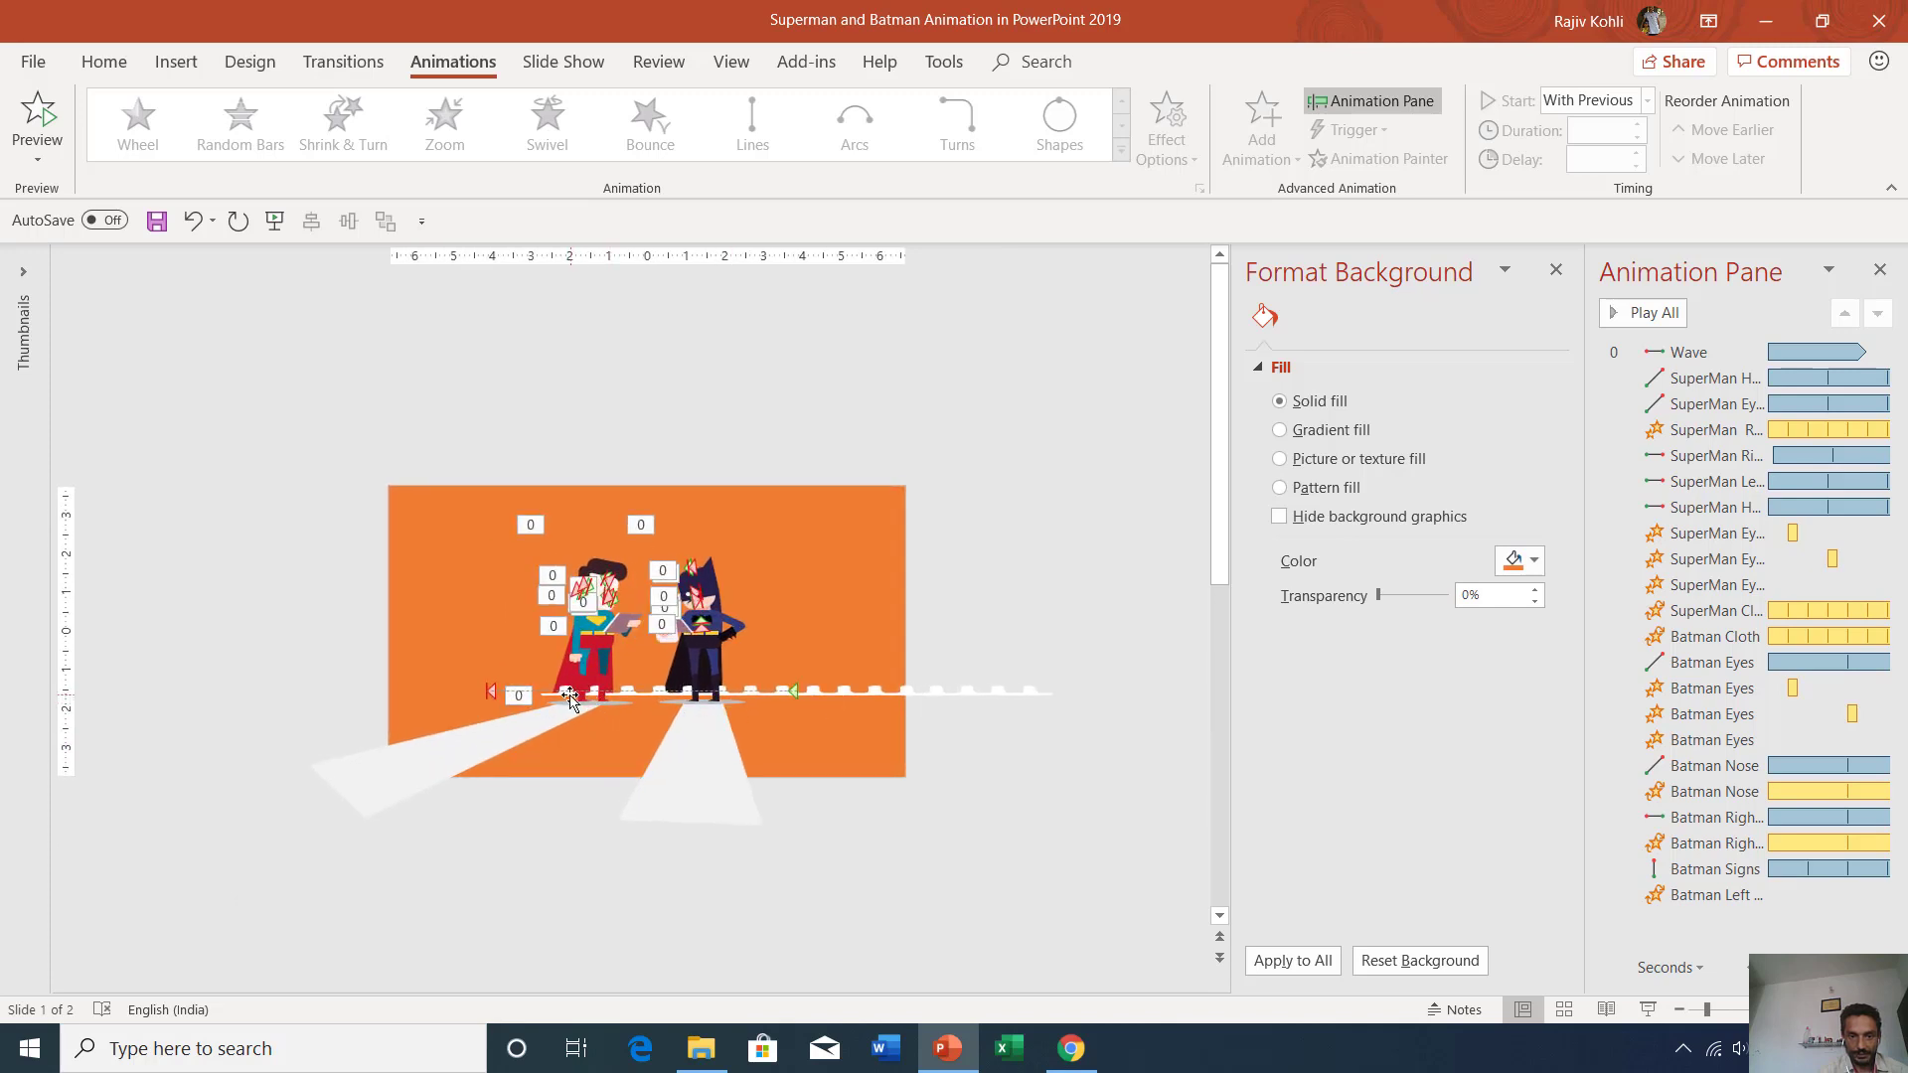
Select and nudge the wave strip, close Format Shape, and widen the Animation Pane listing Wave
click(579, 696)
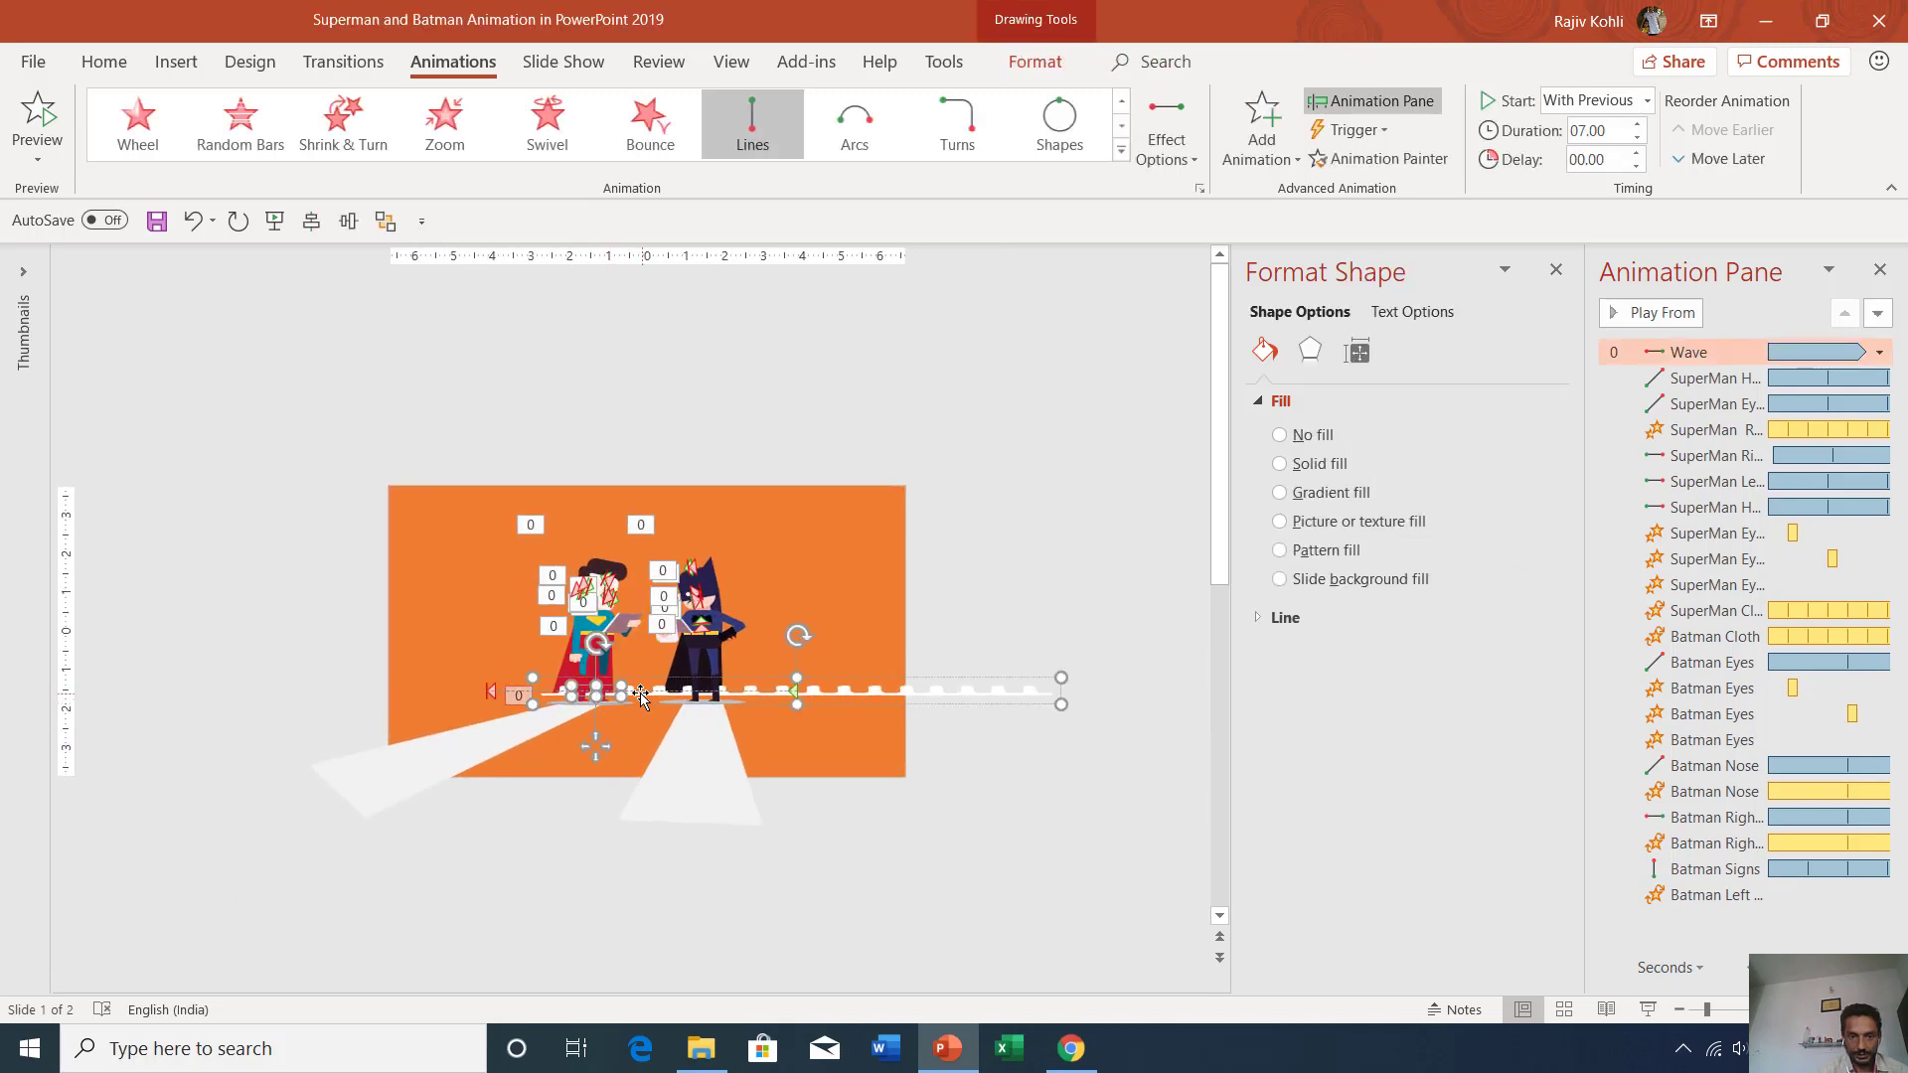
drag(641, 695, 702, 695)
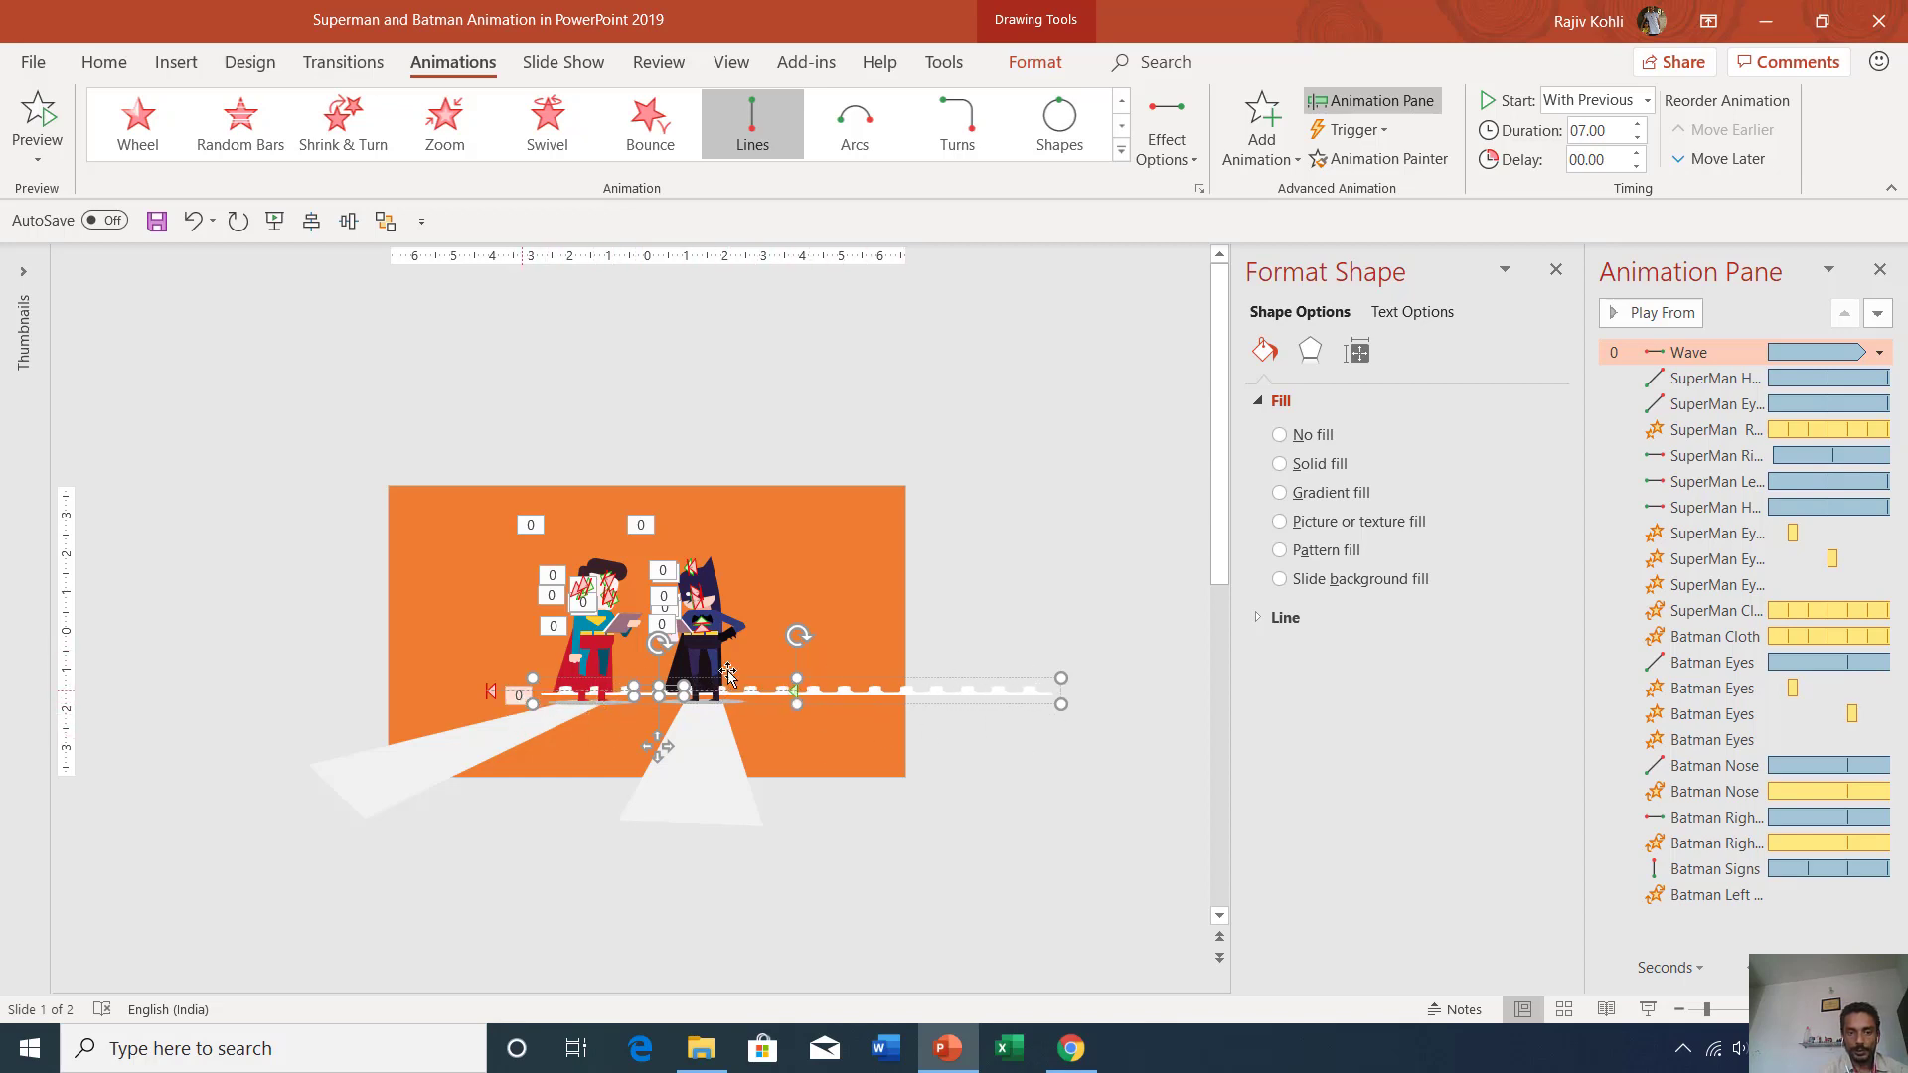
click(939, 735)
click(940, 693)
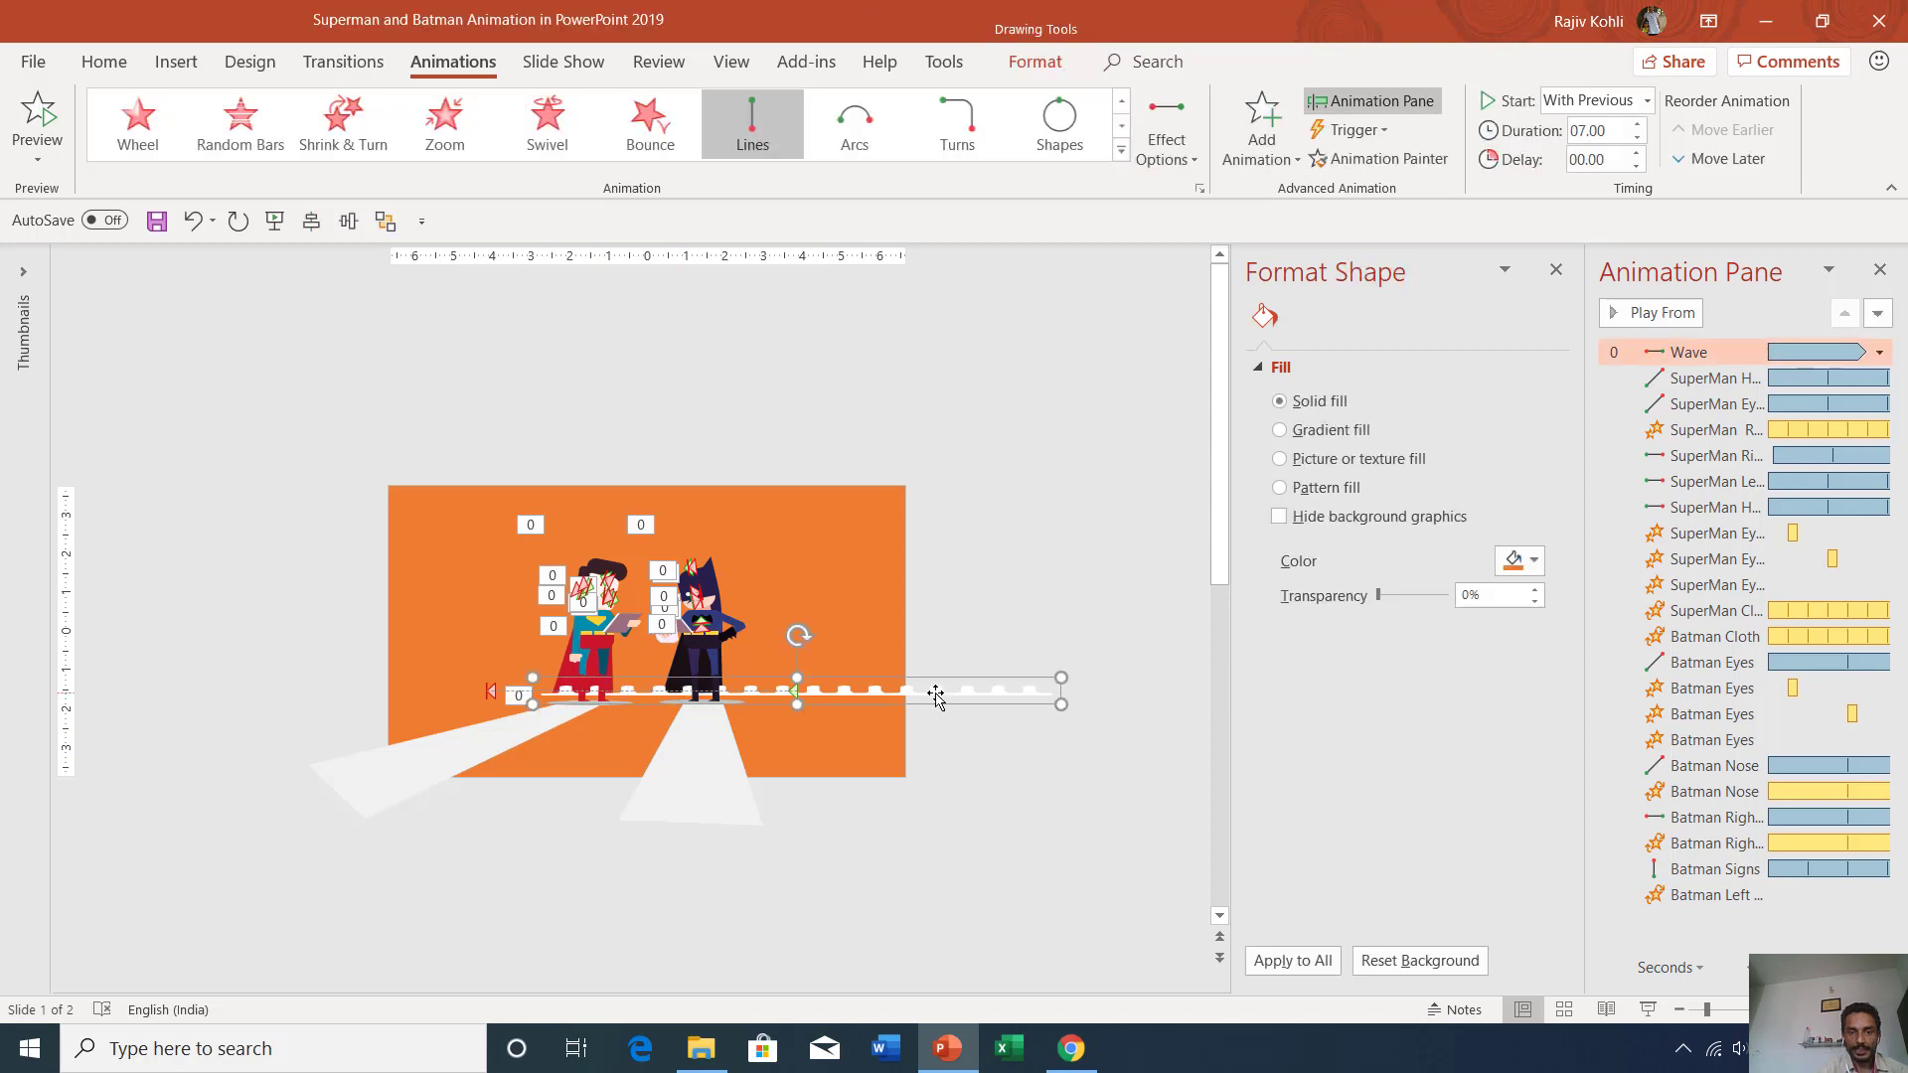
click(1555, 269)
drag(1585, 465, 1168, 512)
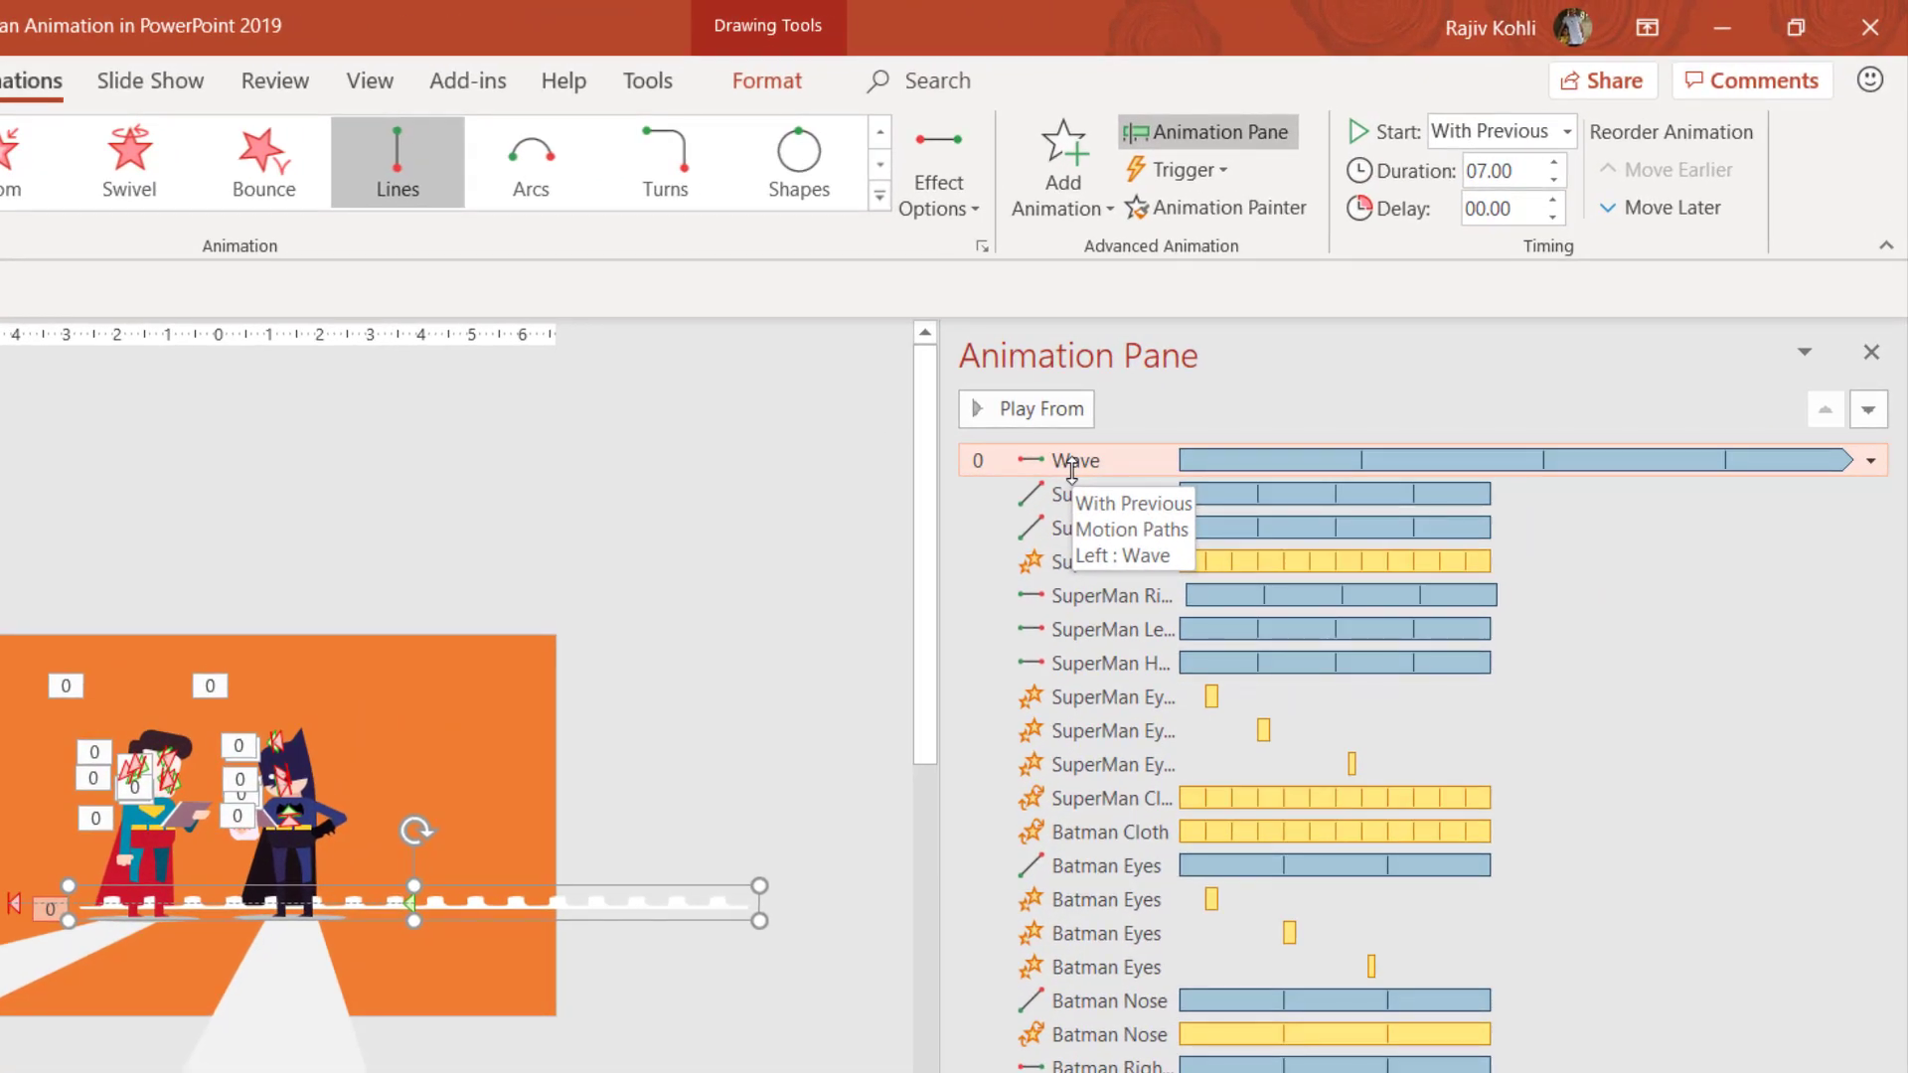
Set the Wave motion path's timing to repeat Until End of Slide
double_click(1071, 462)
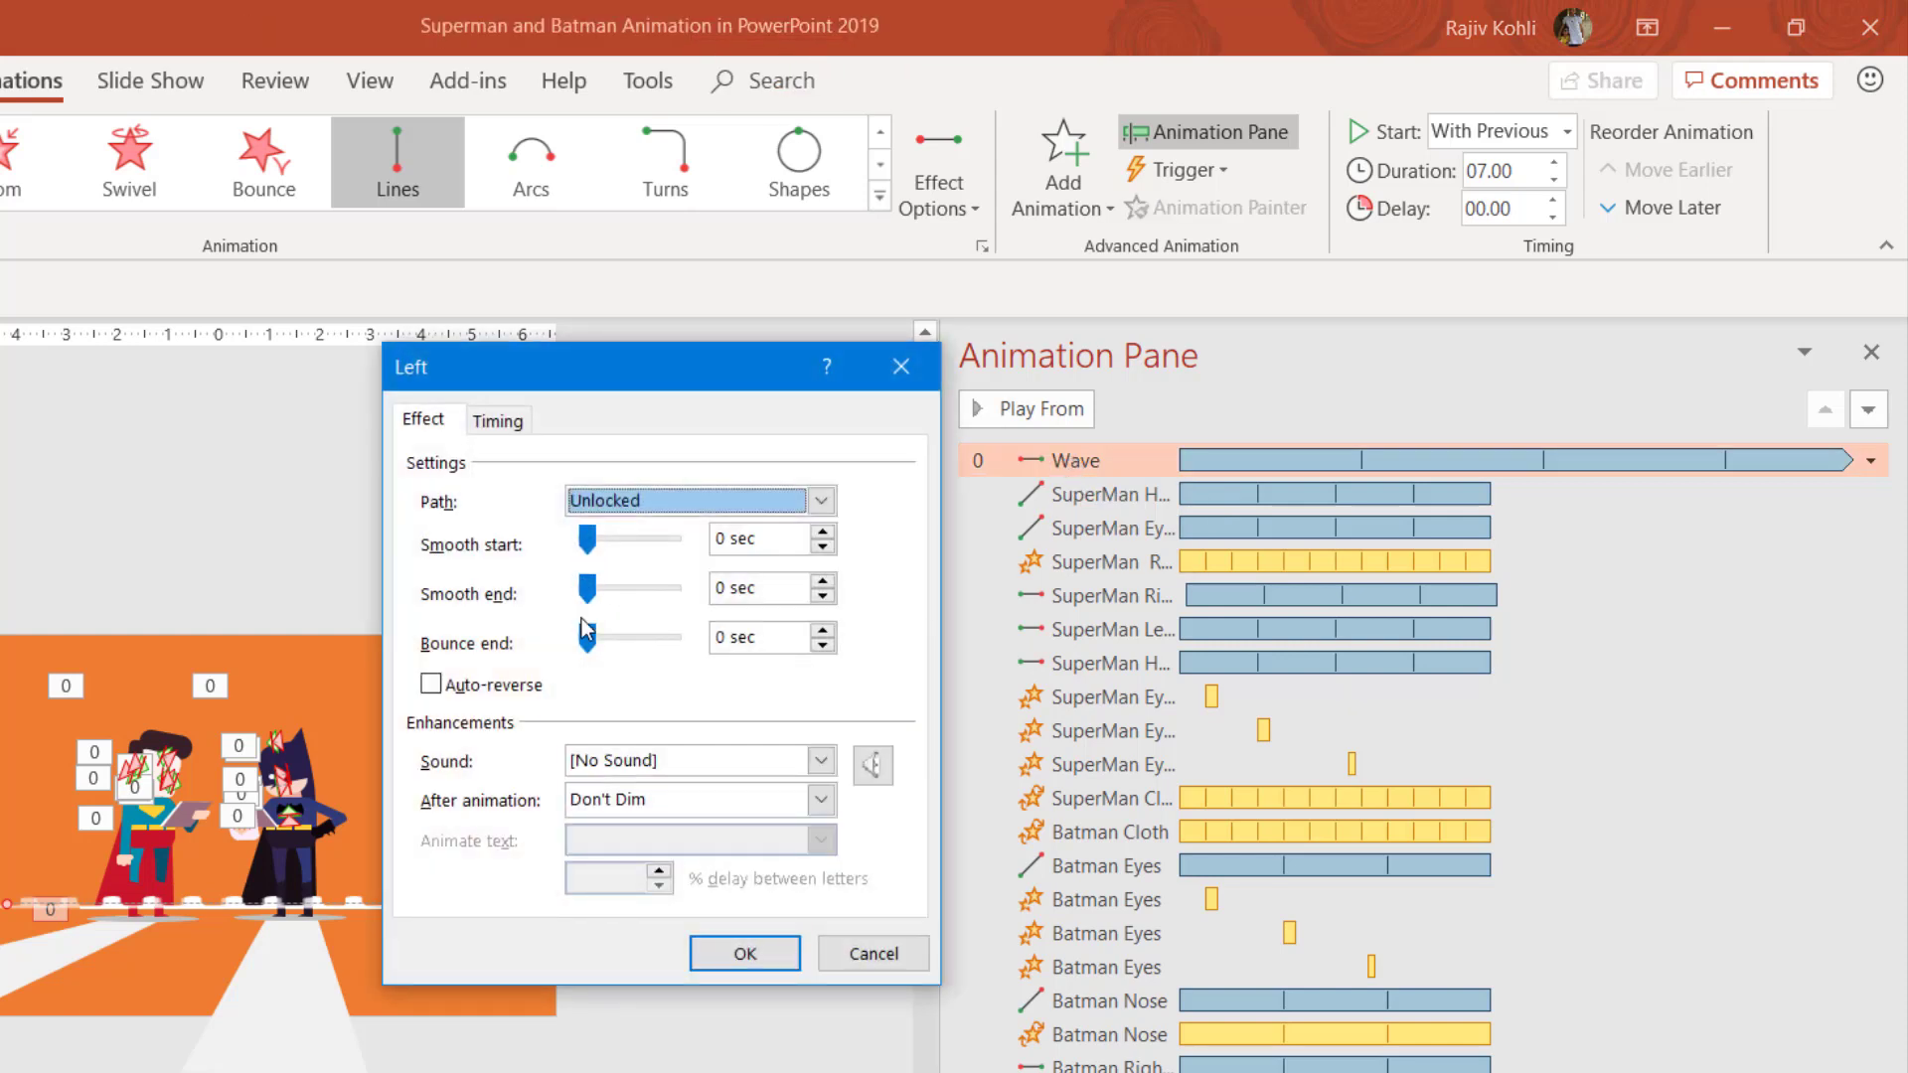
click(523, 425)
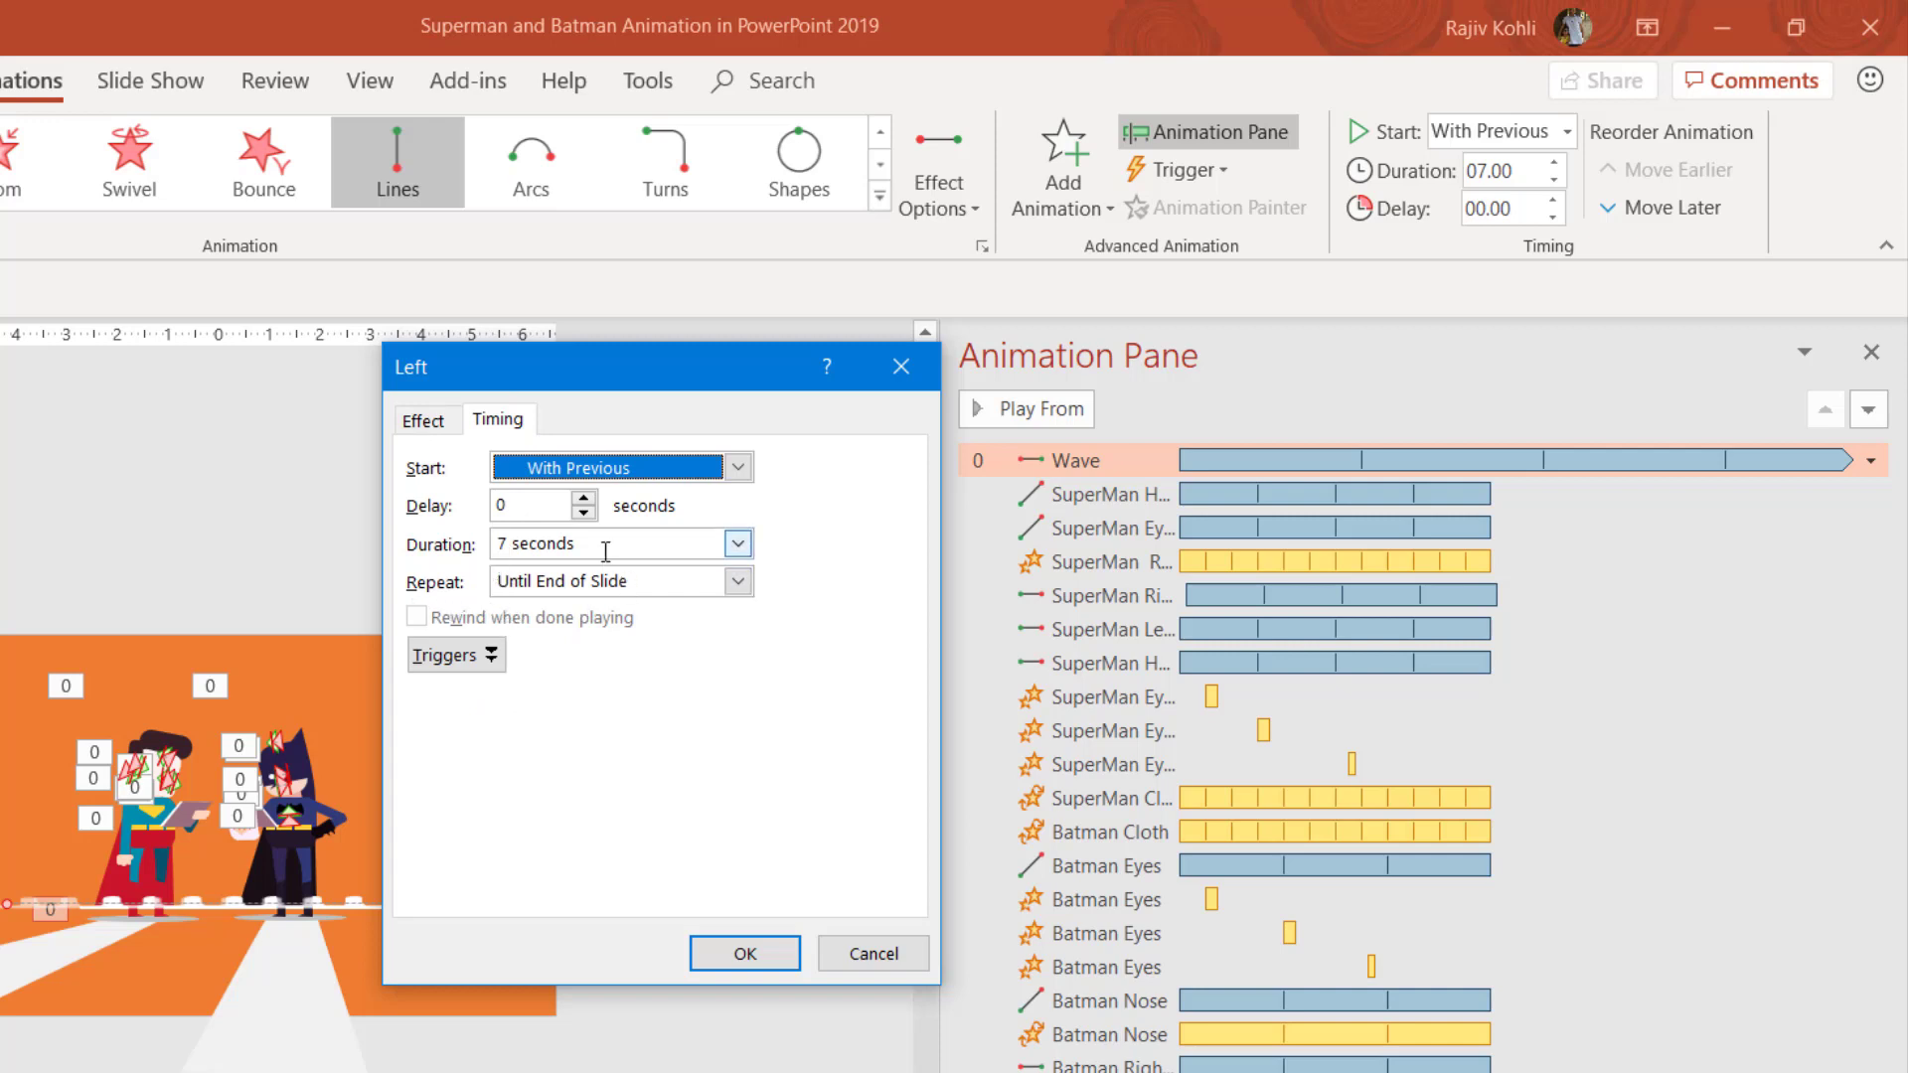
click(725, 960)
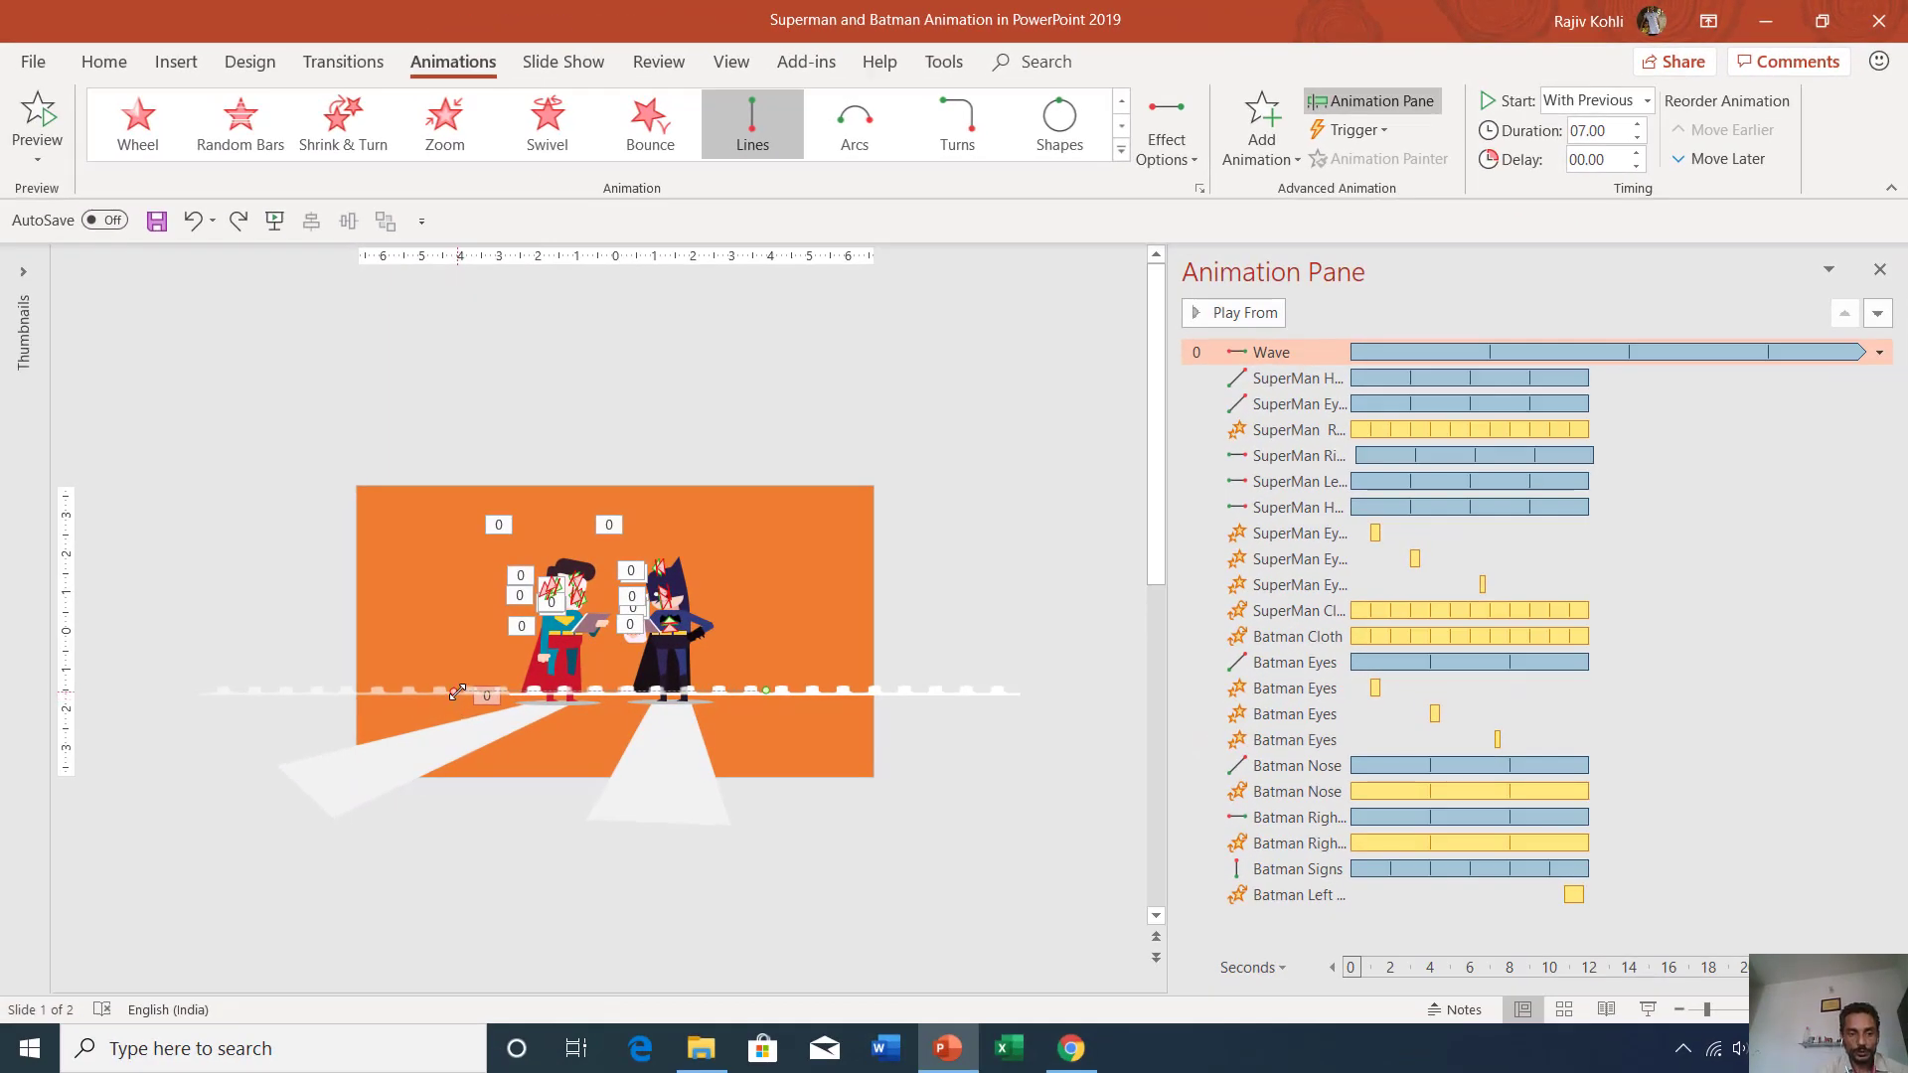
Play the slide as a full-screen slide show, exit it, and return to the Home tab
click(1647, 1009)
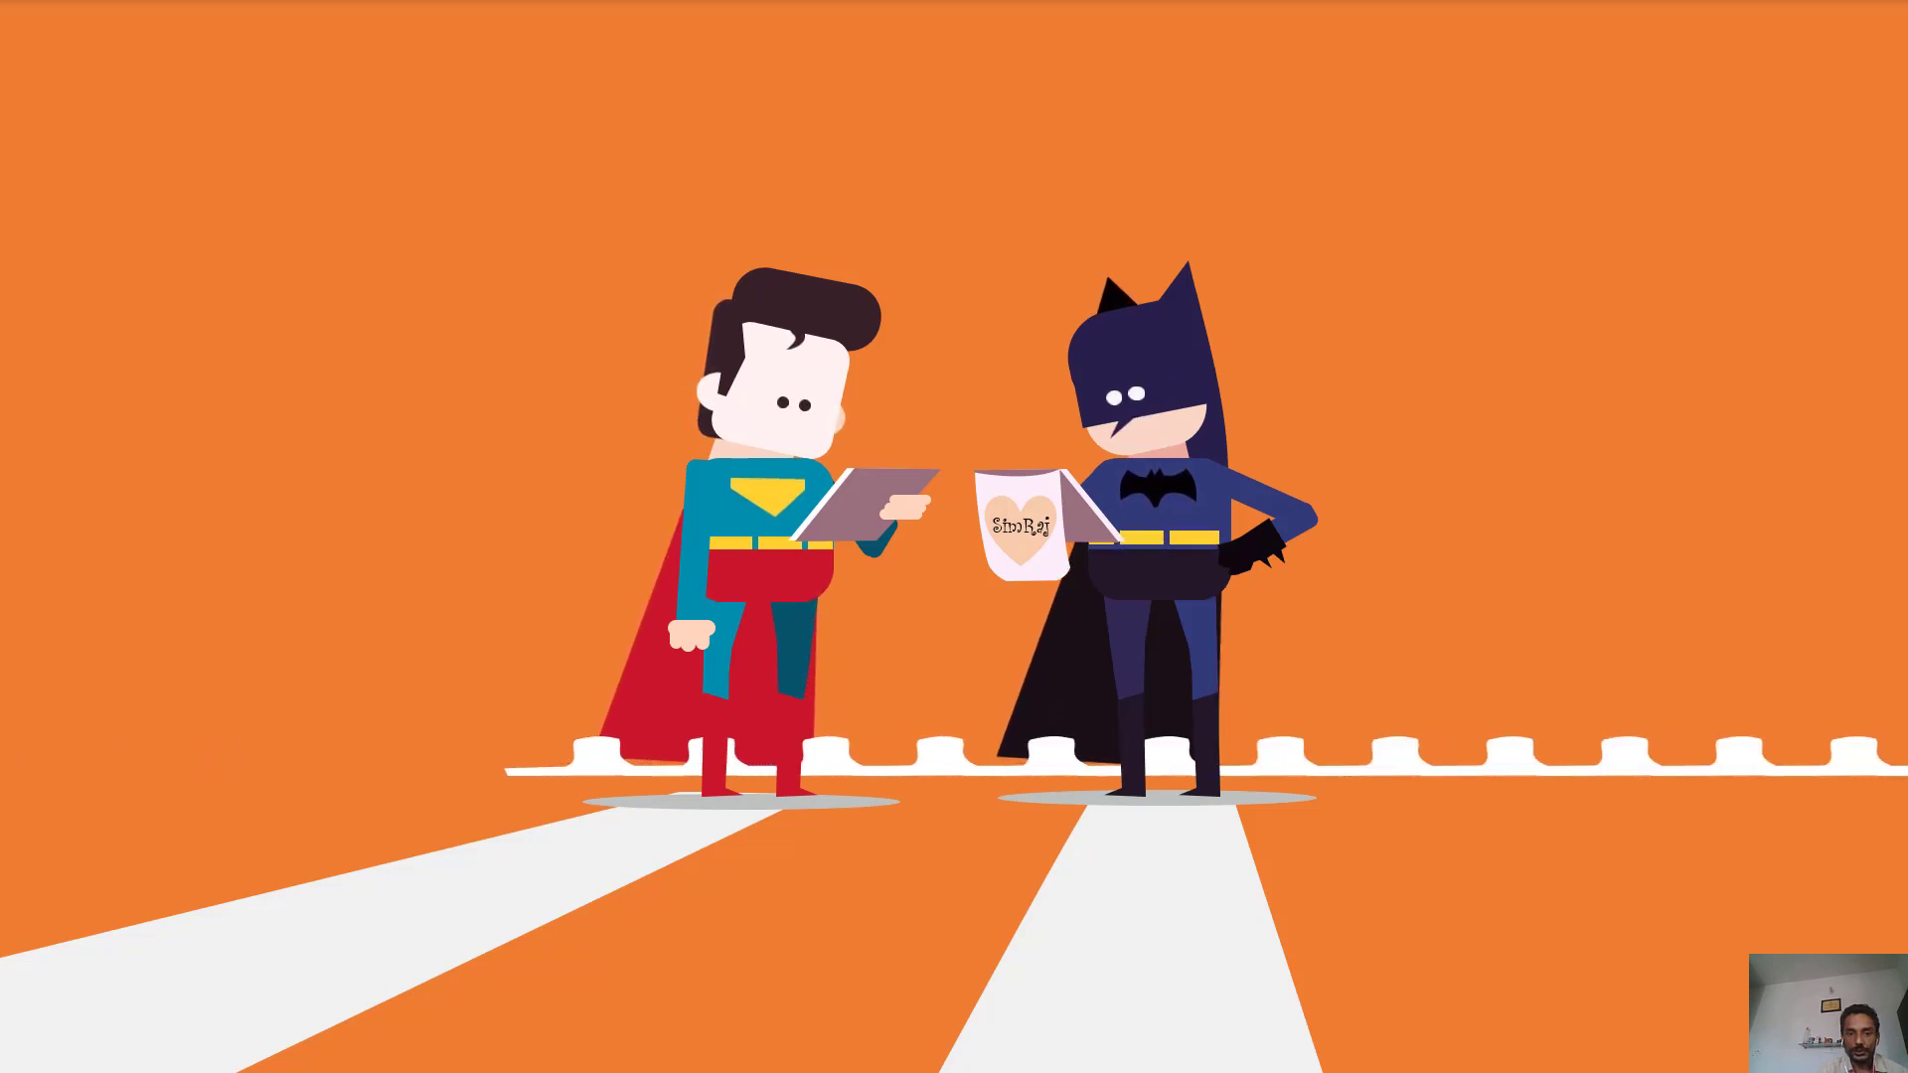
key(Escape)
click(105, 62)
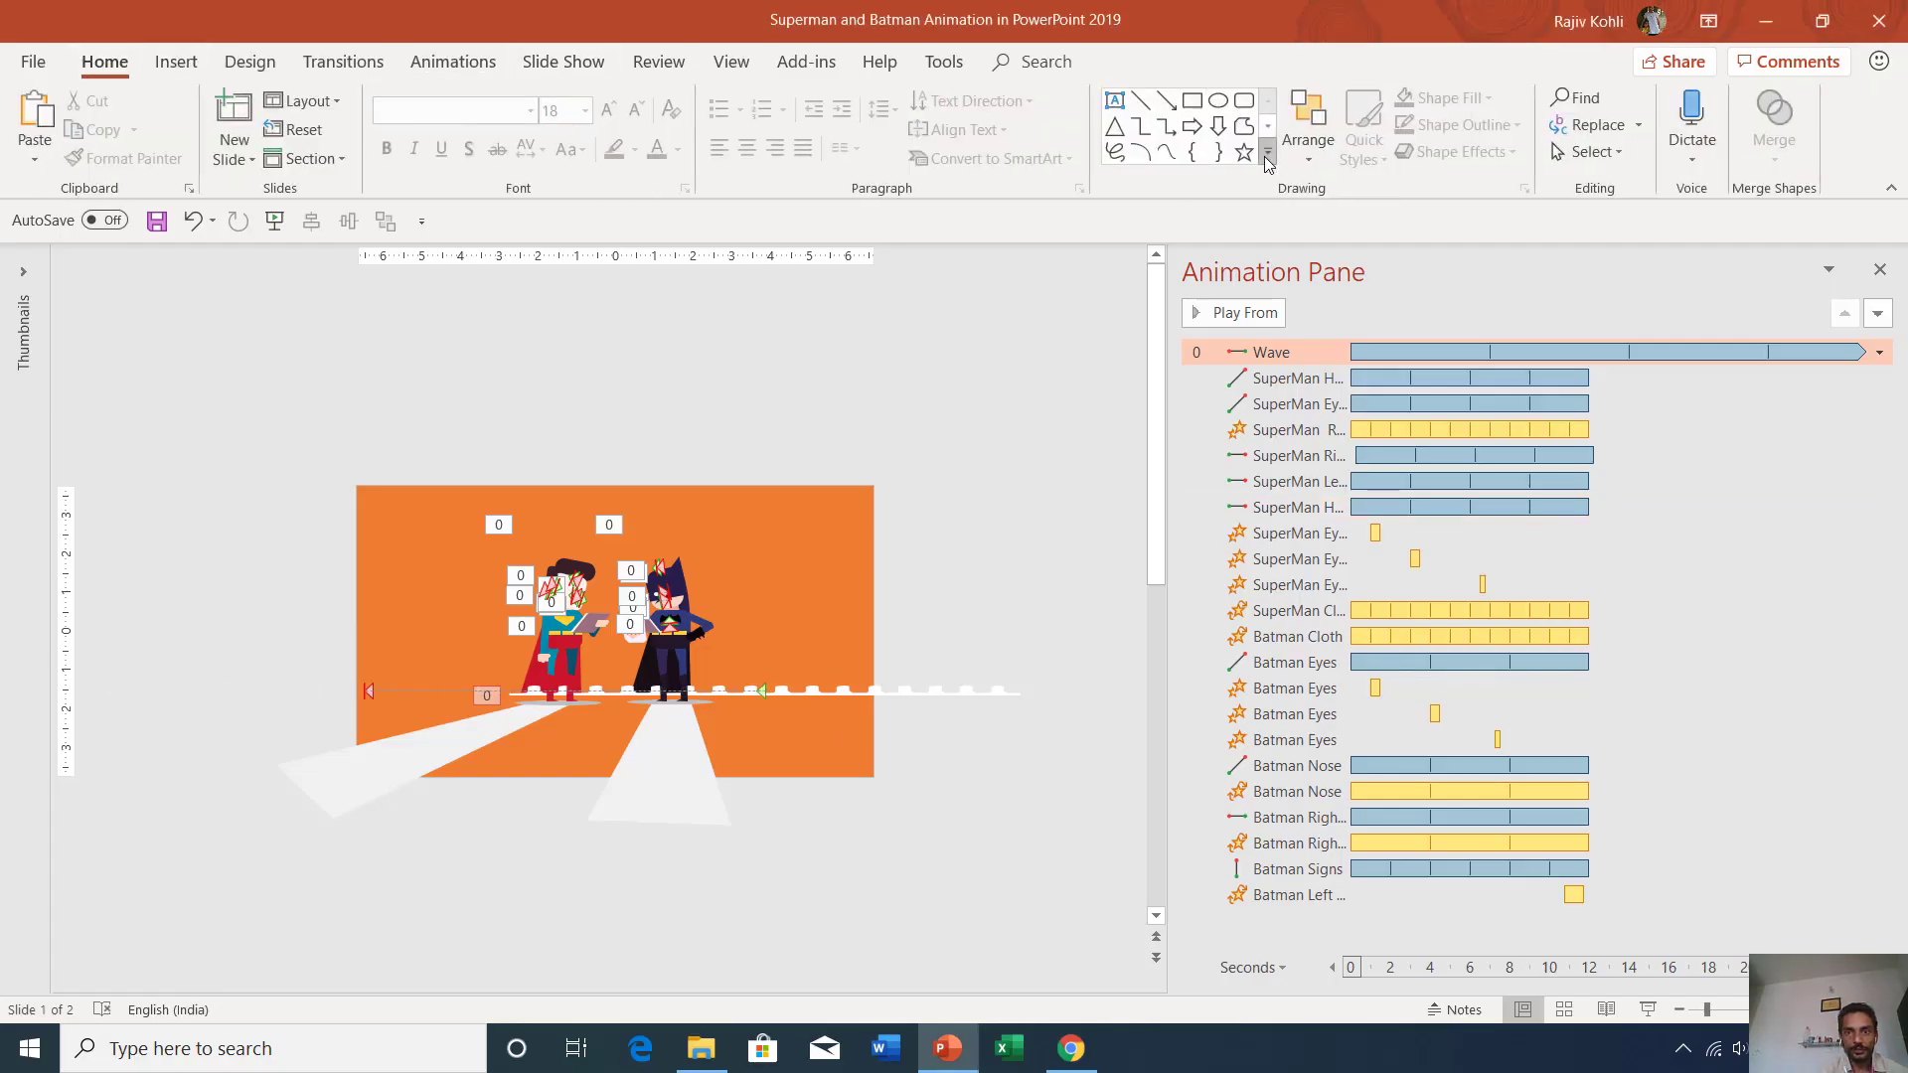
Select the Wave object in the Selection Pane, then play the slide show from the current slide
click(1590, 151)
click(1638, 243)
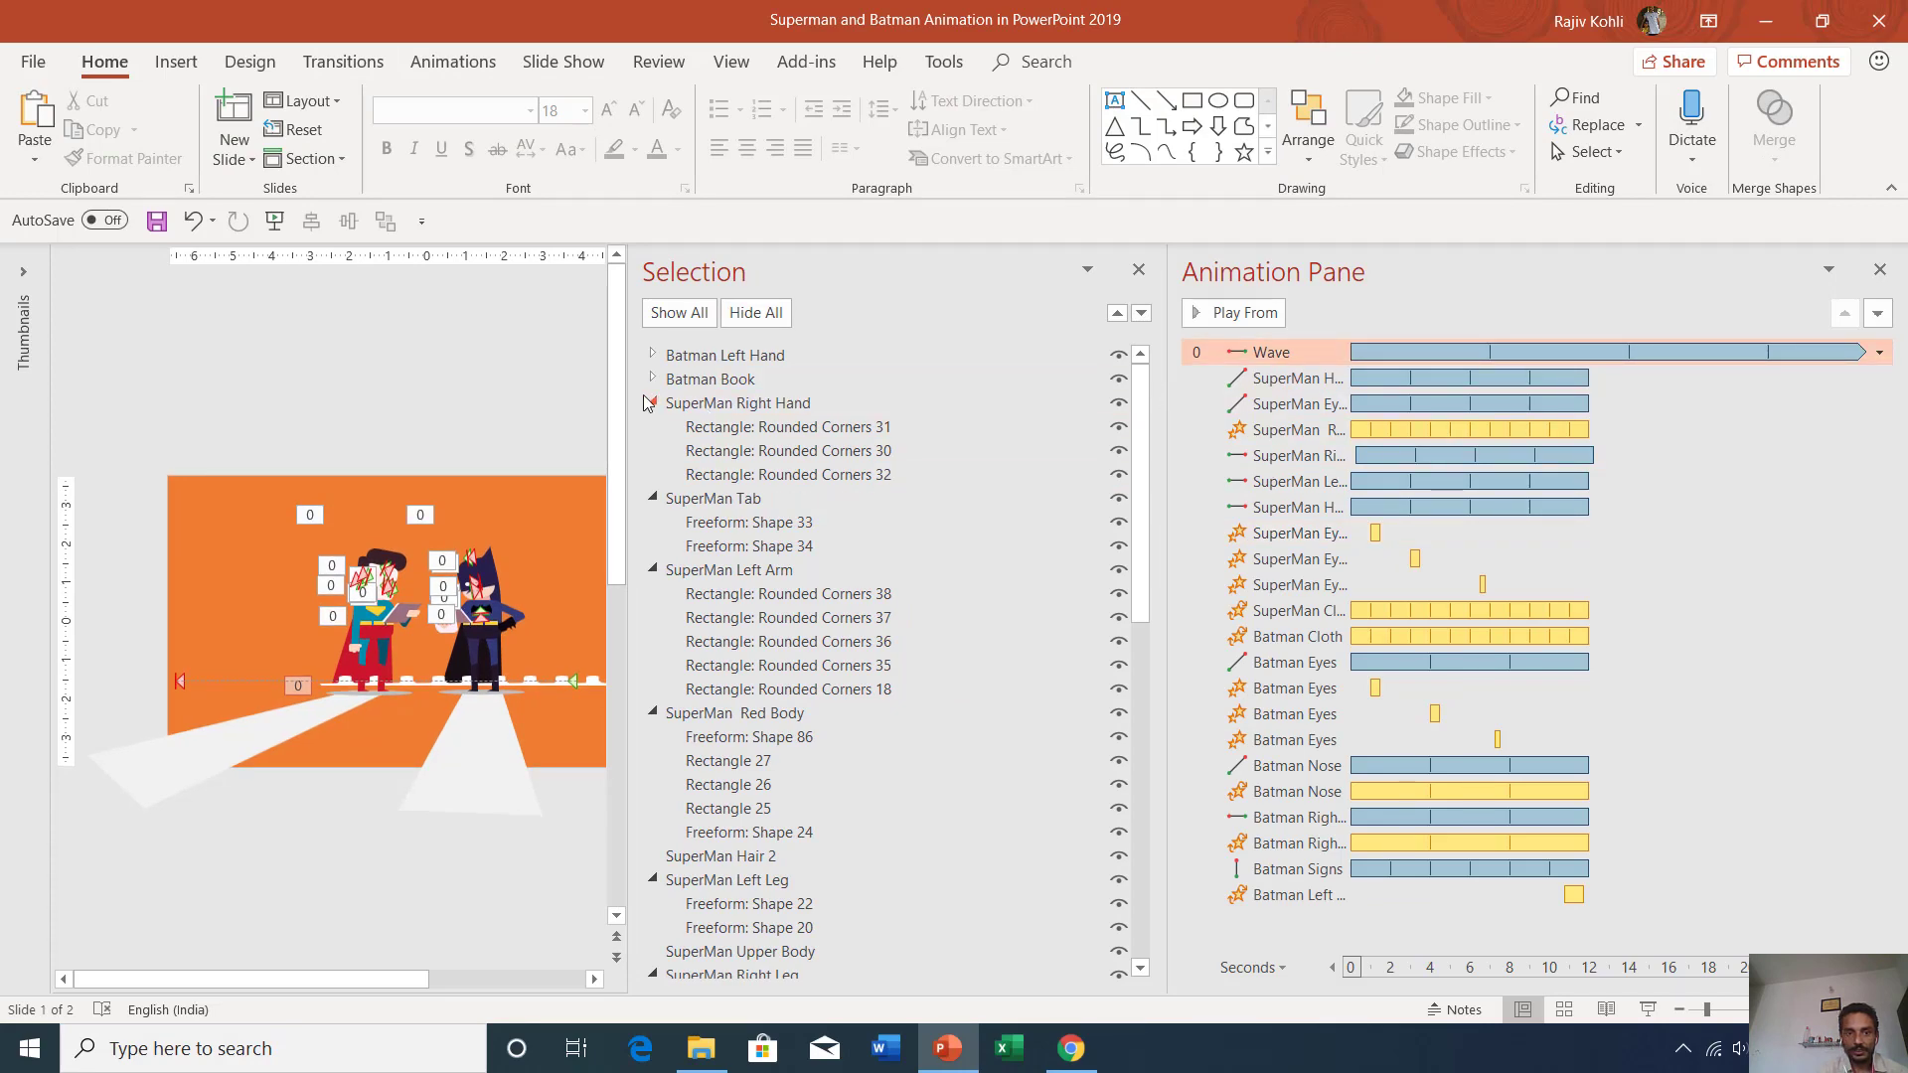
drag(1138, 532, 1048, 964)
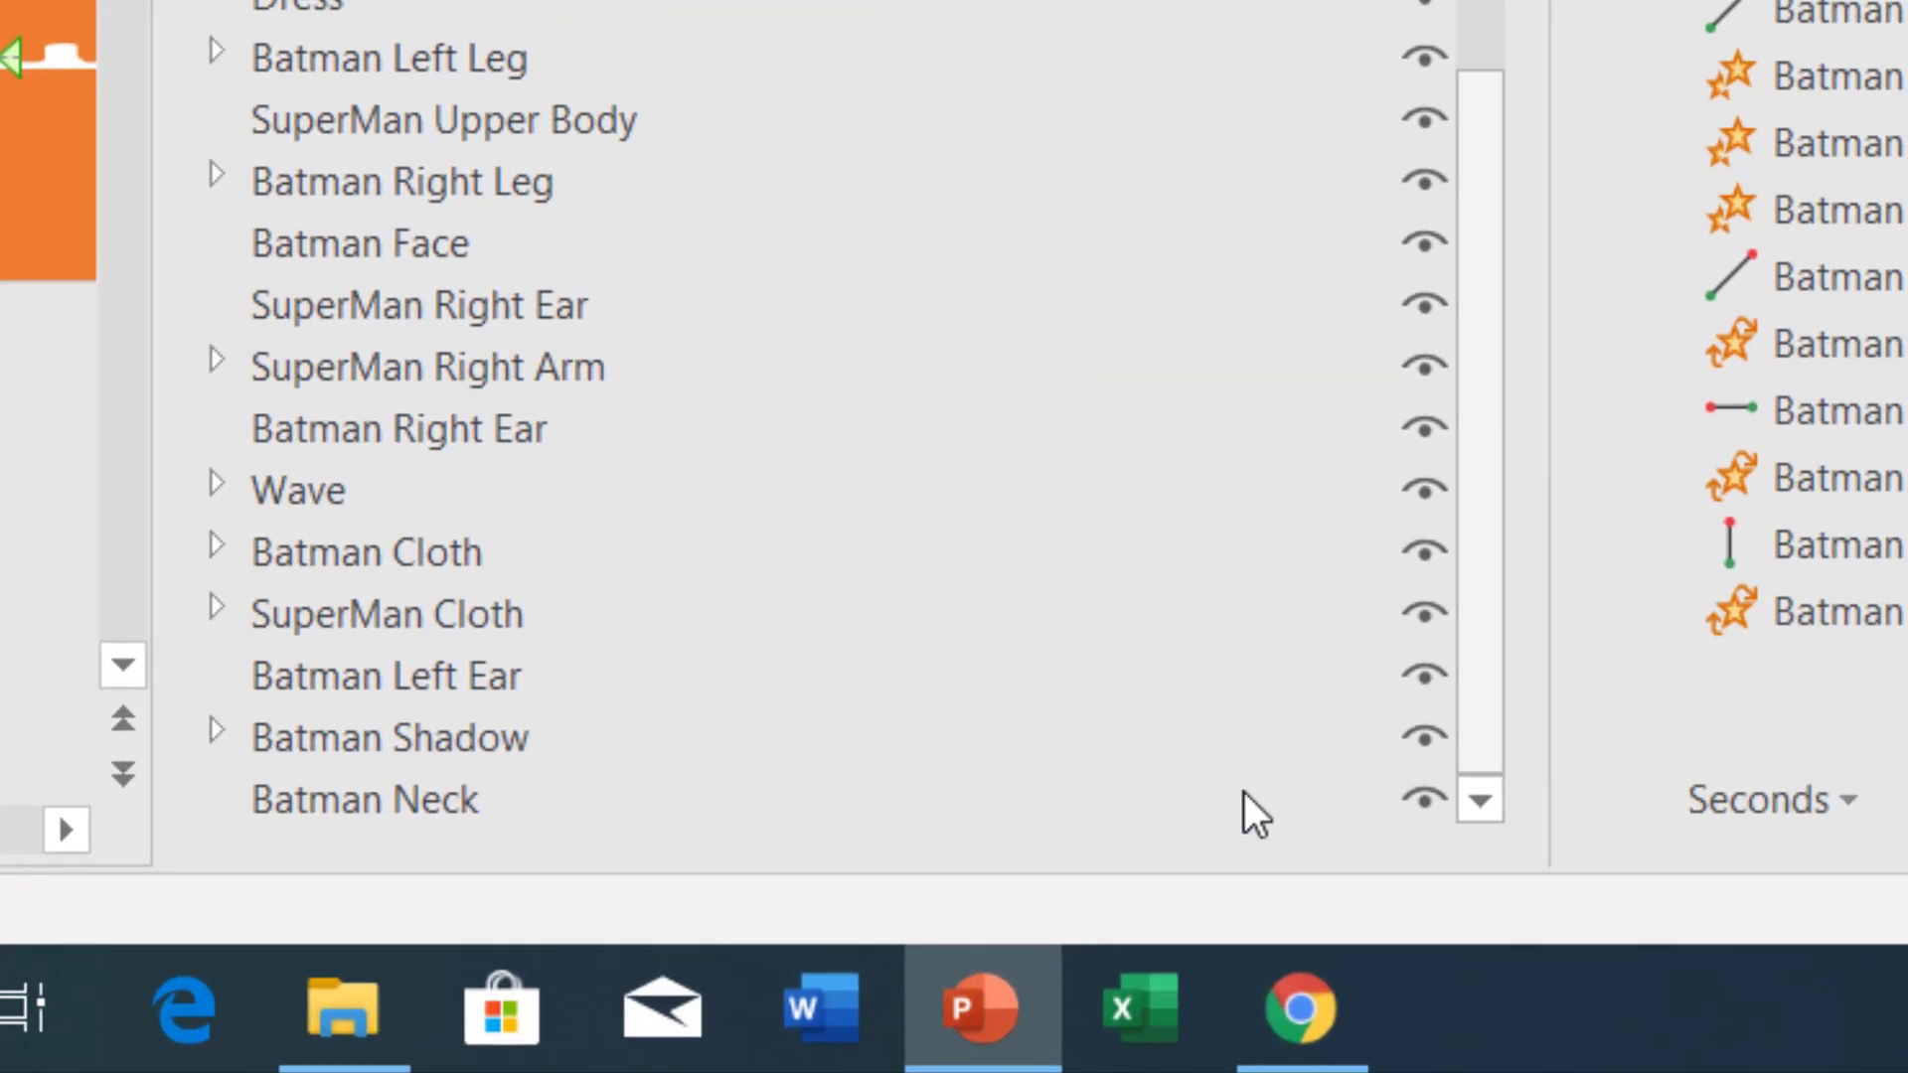
click(298, 502)
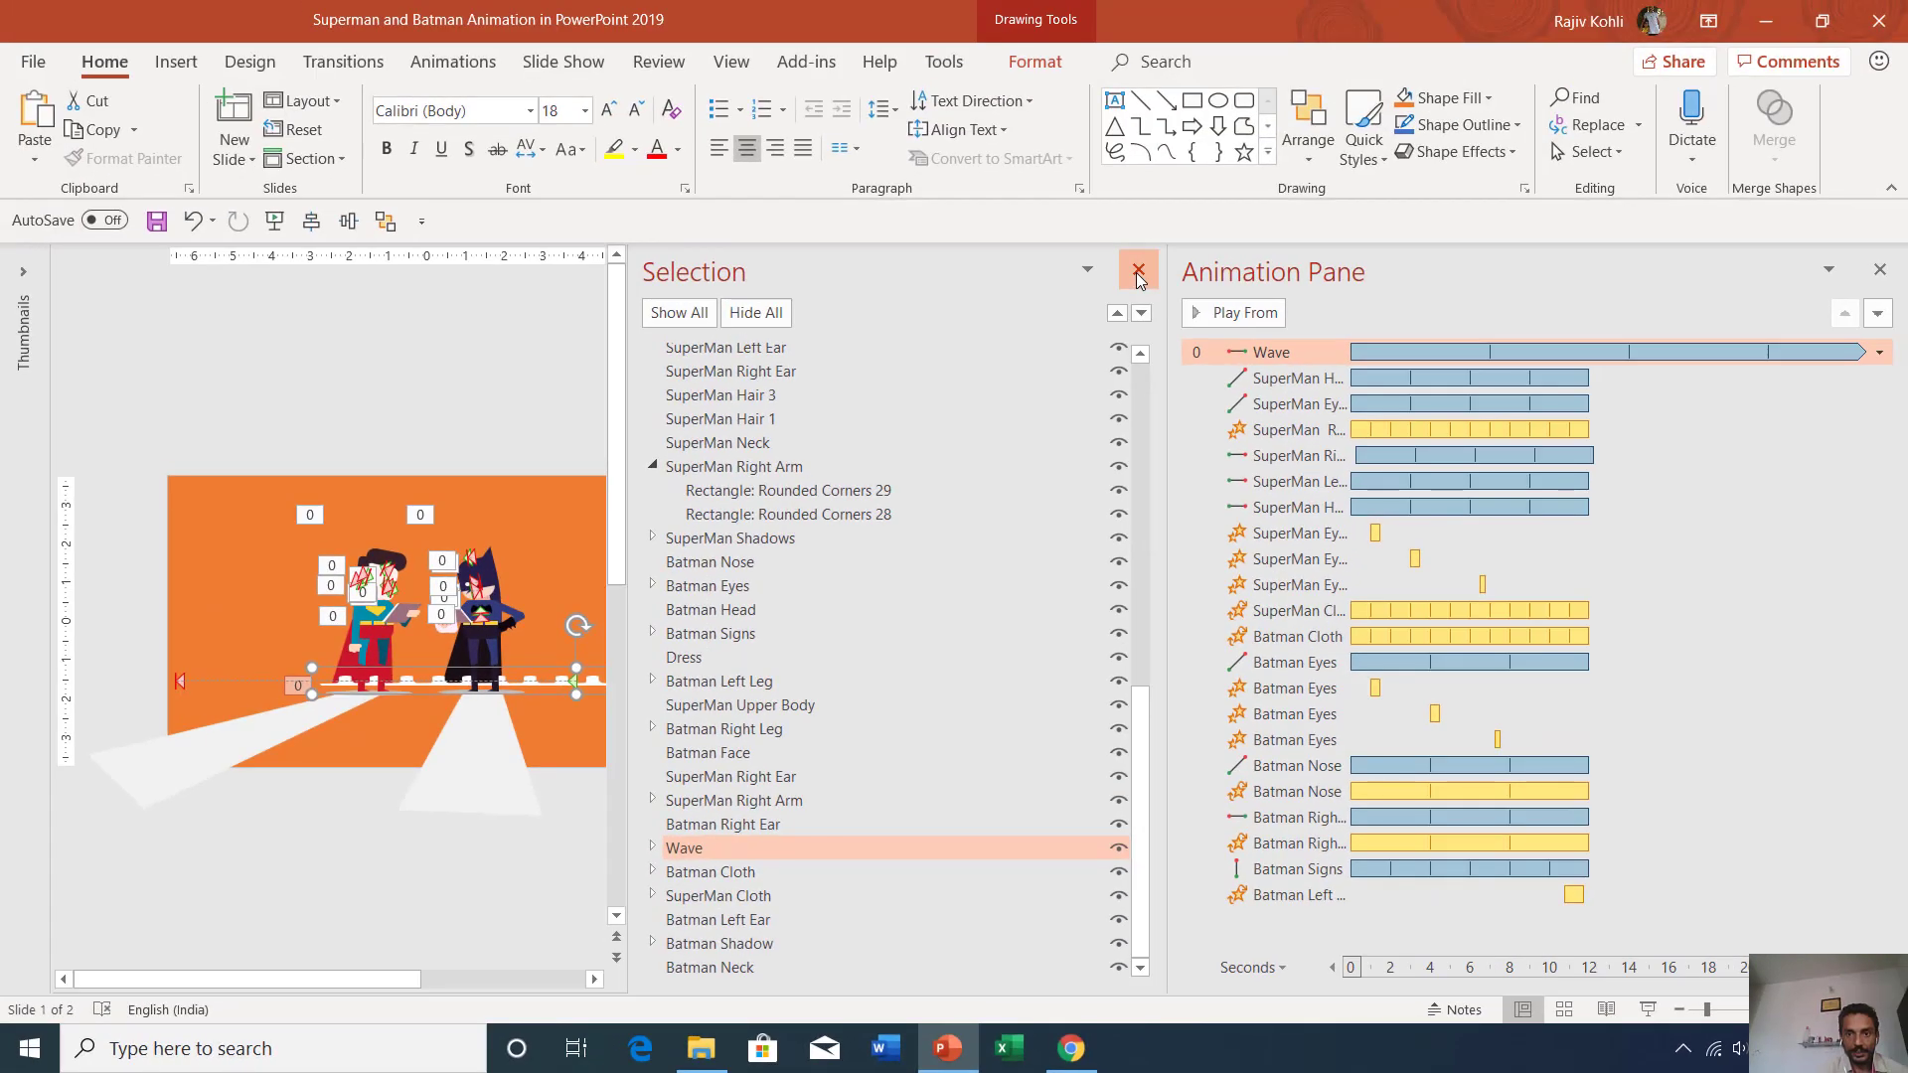
key(alt+F10)
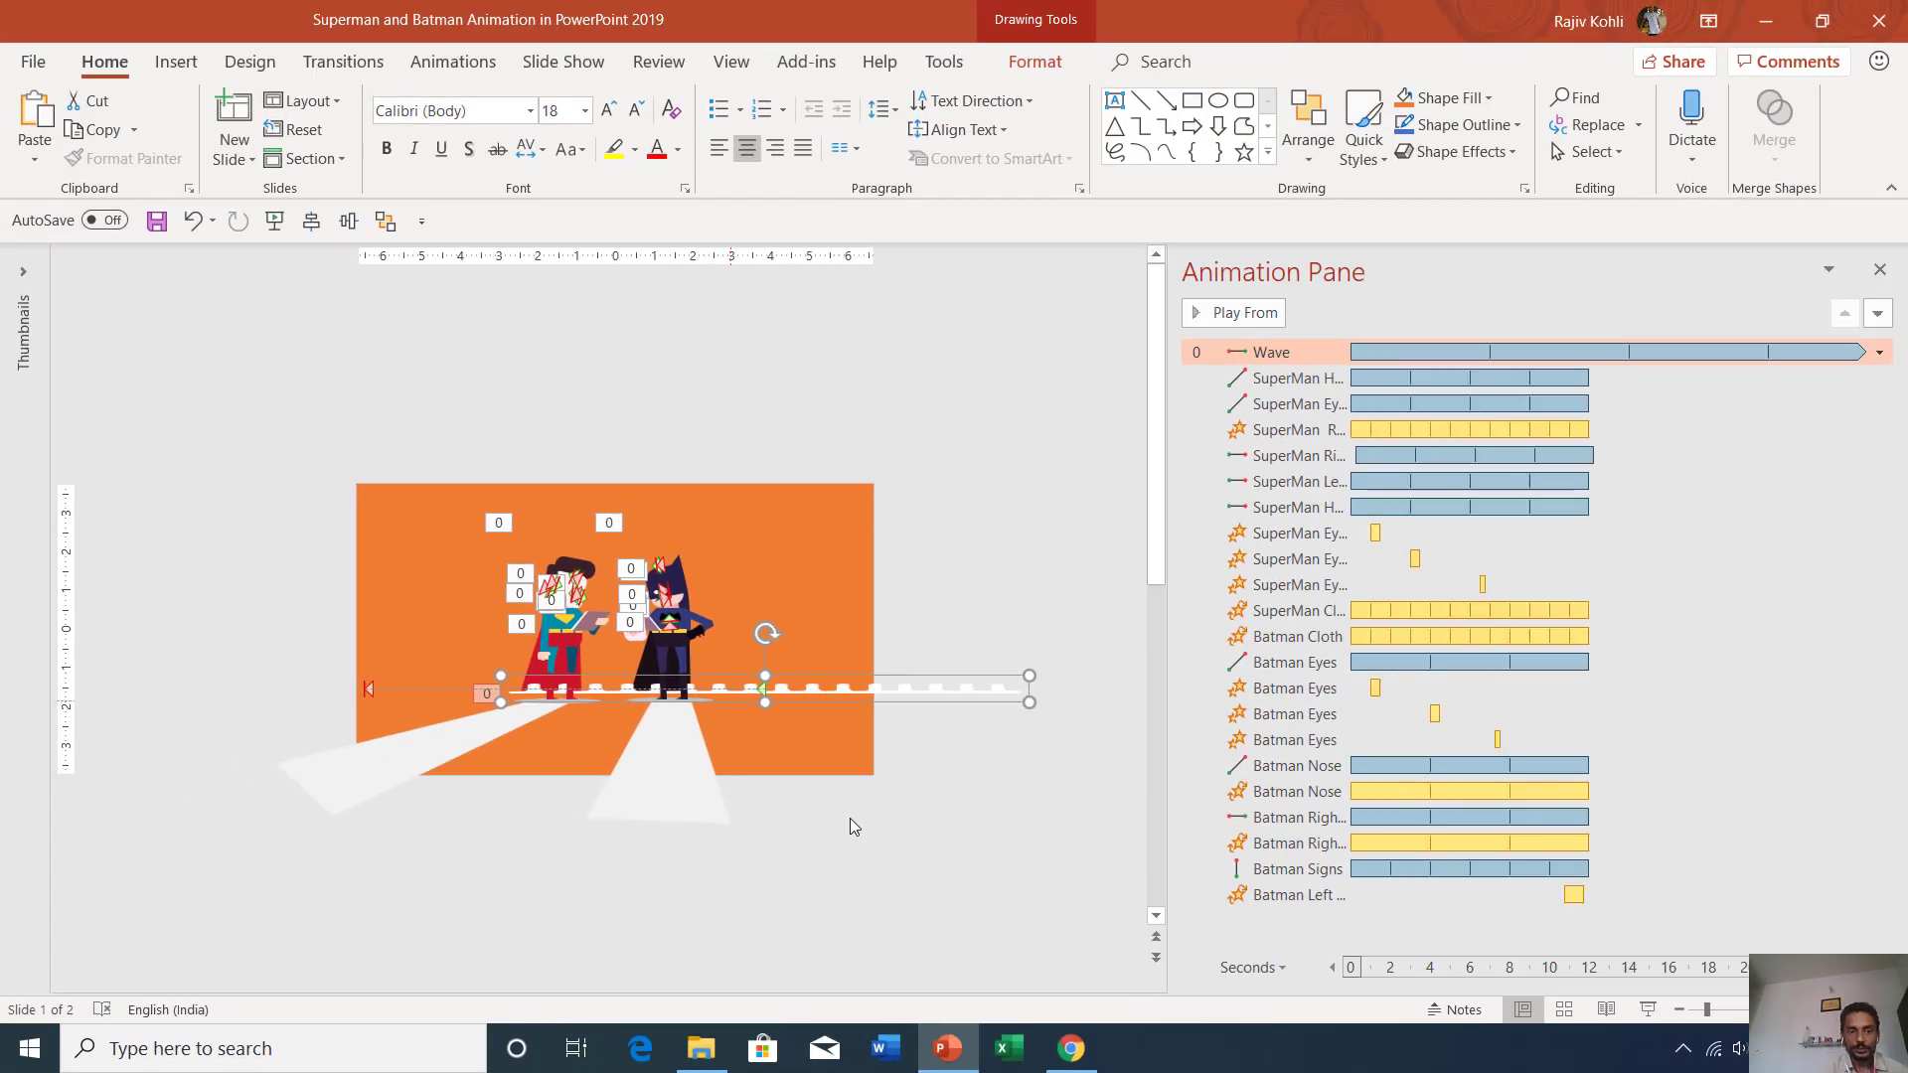
click(1648, 1010)
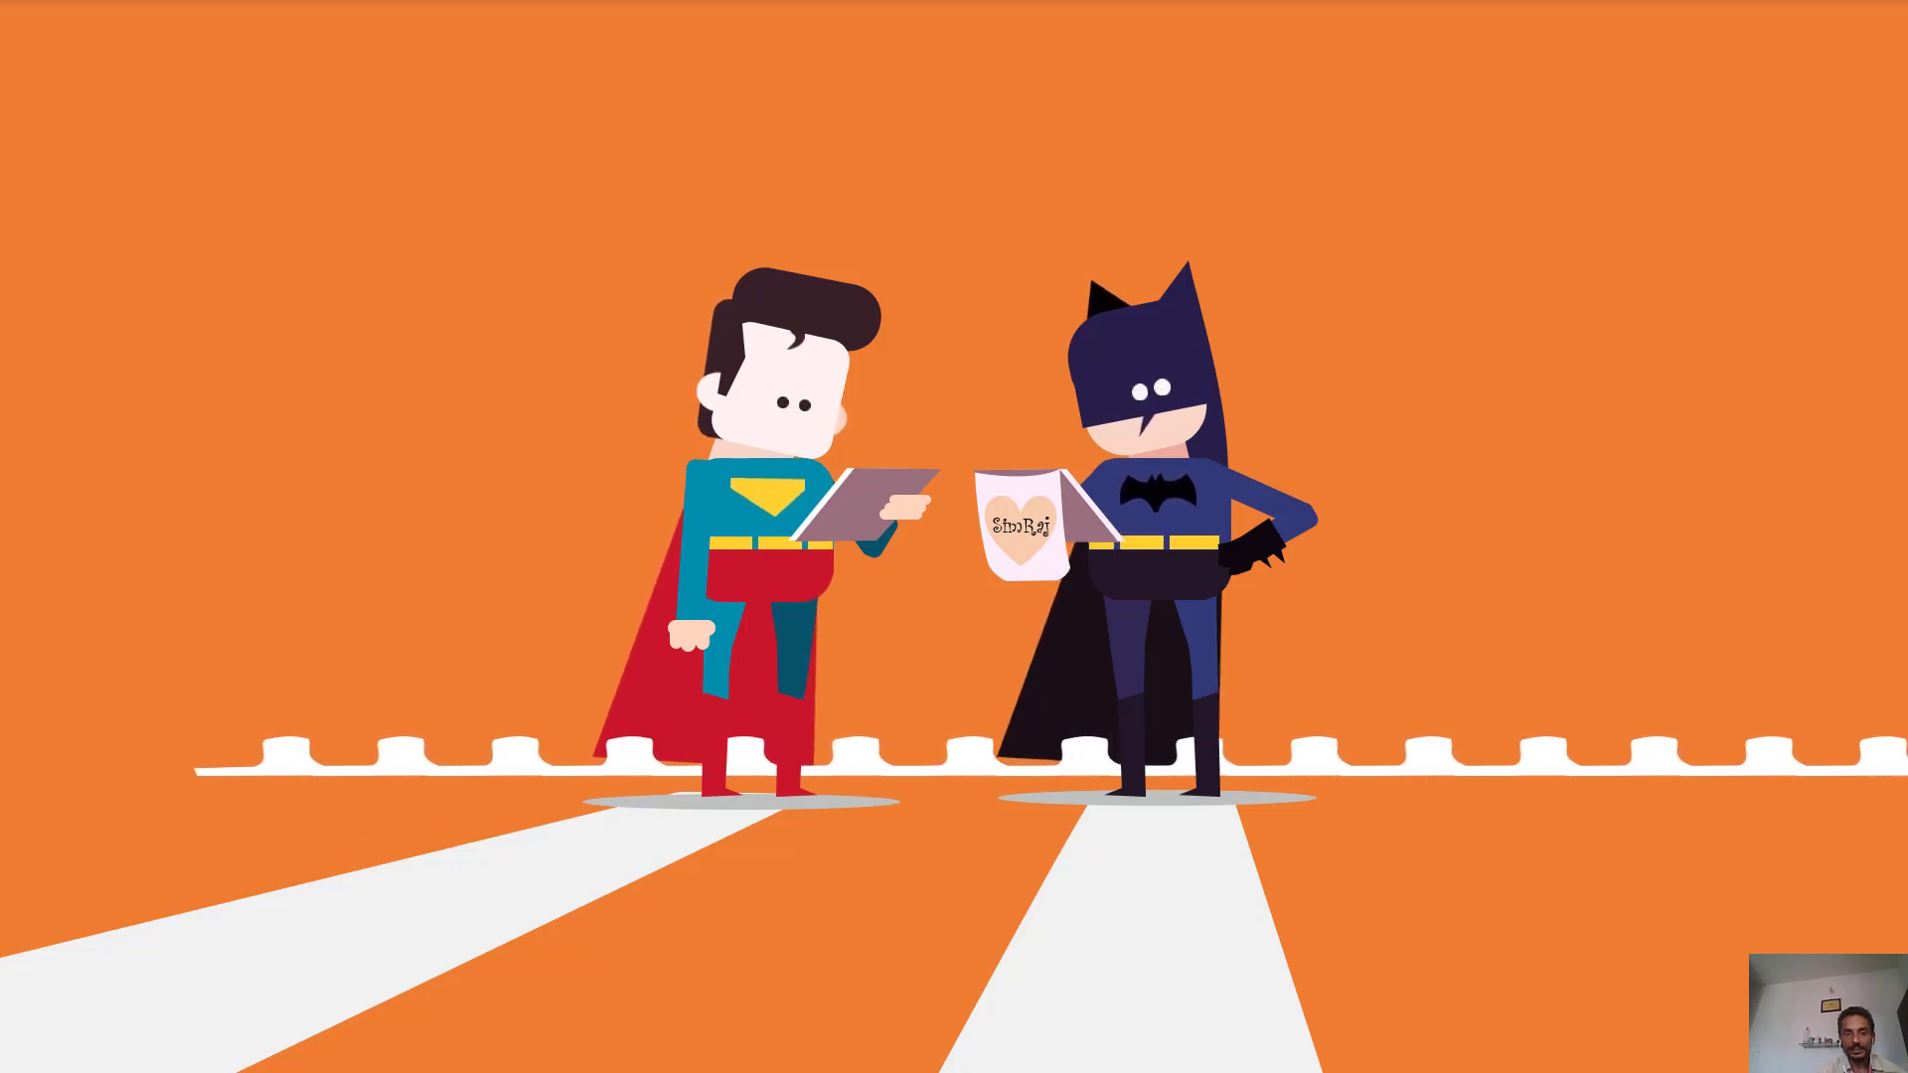